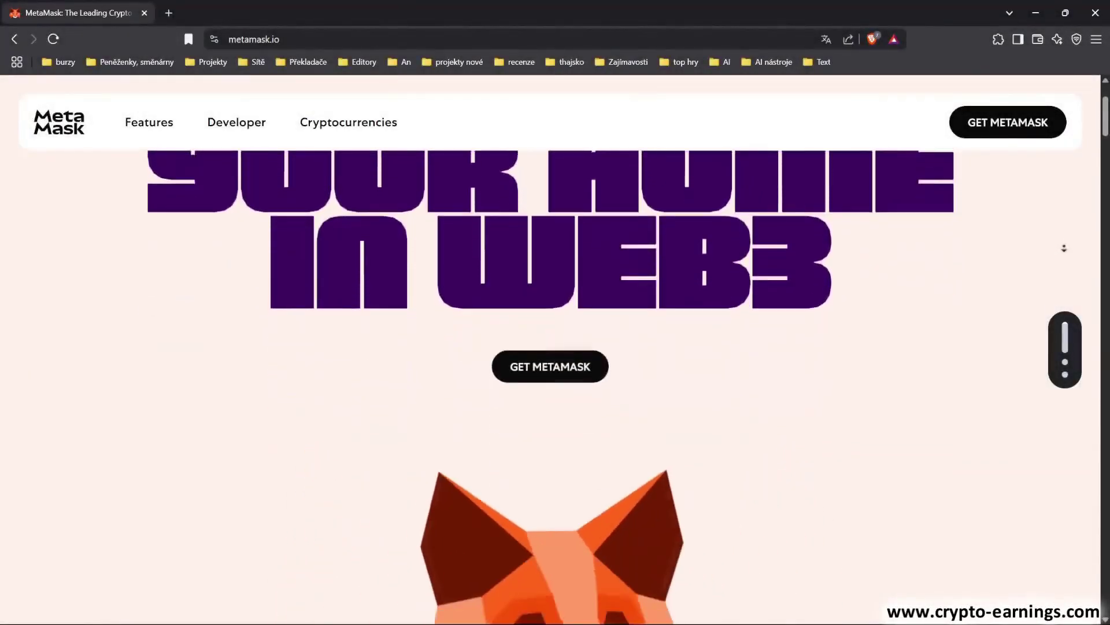
# Scroll the metamask.io homepage all the way down to its footer link columns and legal links
pyautogui.scroll(-2, 1064, 248)
pyautogui.scroll(-2, 1064, 248)
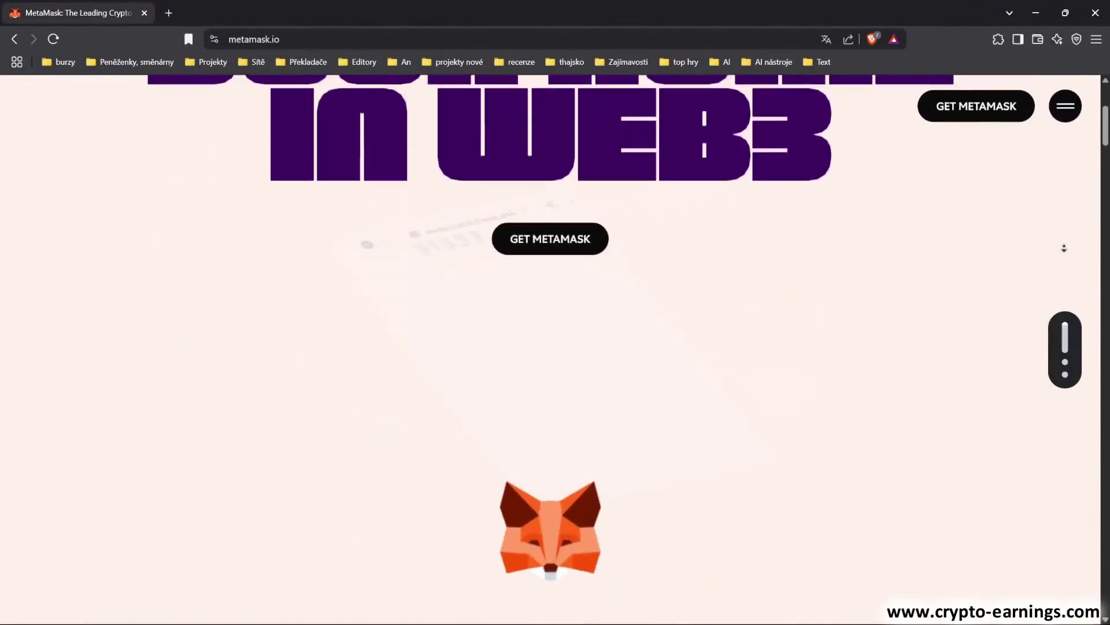
pyautogui.scroll(-2, 1065, 247)
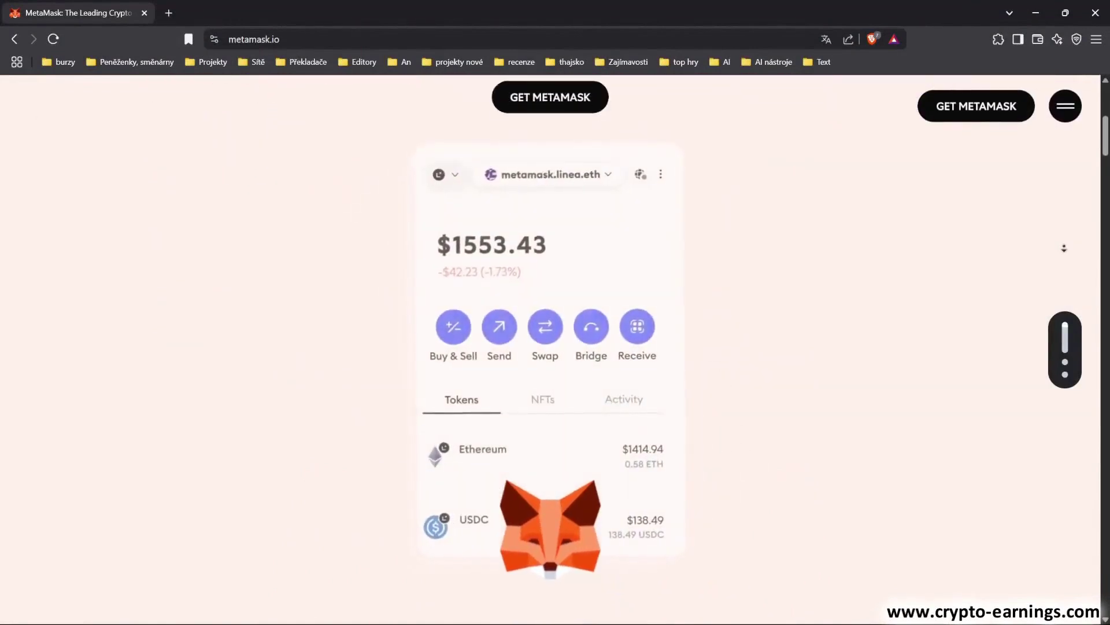
pyautogui.scroll(-2, 1064, 248)
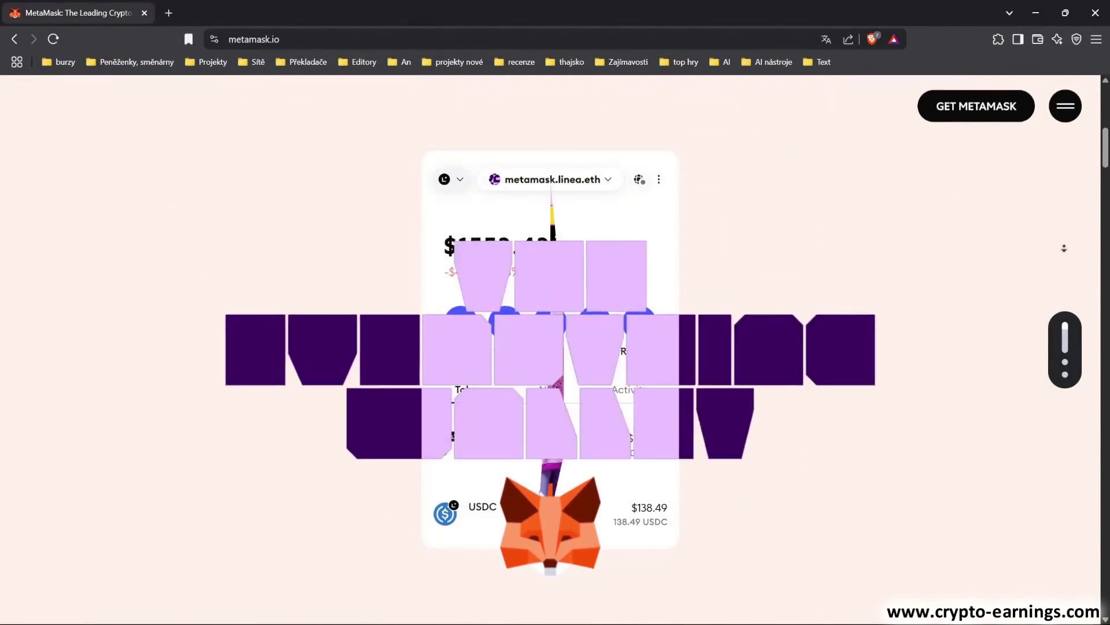
pyautogui.scroll(-2, 1064, 248)
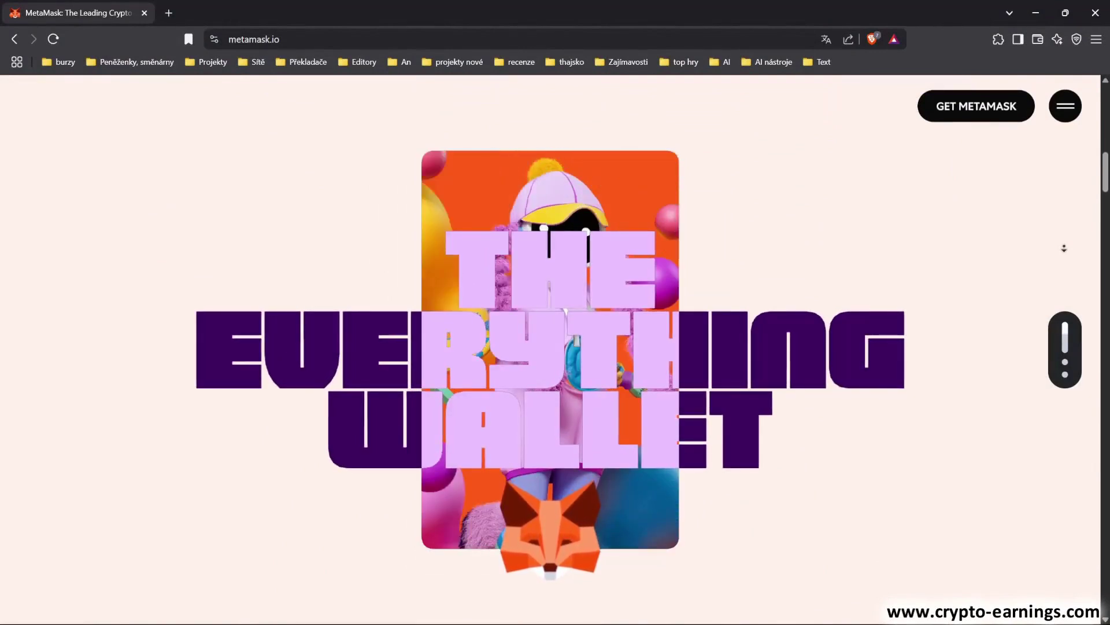
pyautogui.scroll(-2, 1064, 247)
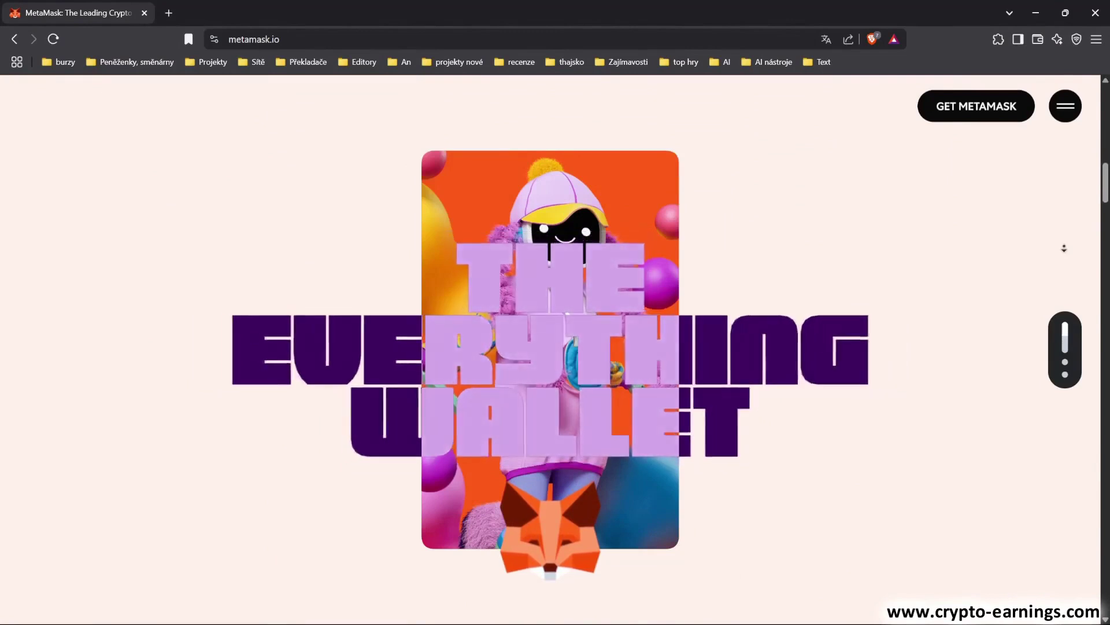
pyautogui.scroll(-2, 1064, 248)
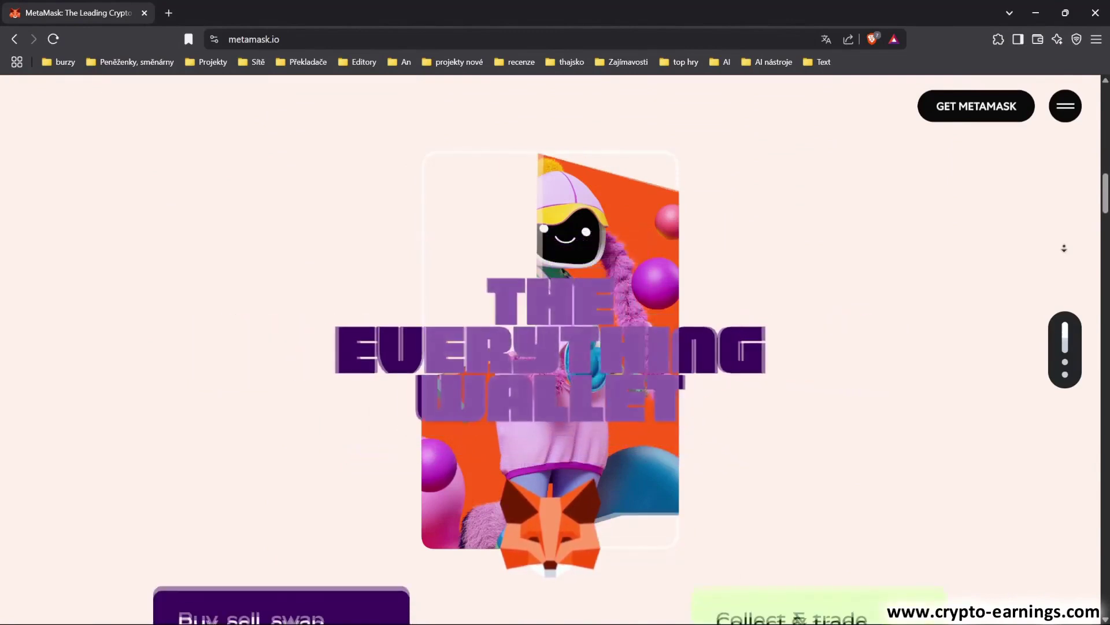
pyautogui.scroll(-2, 1064, 247)
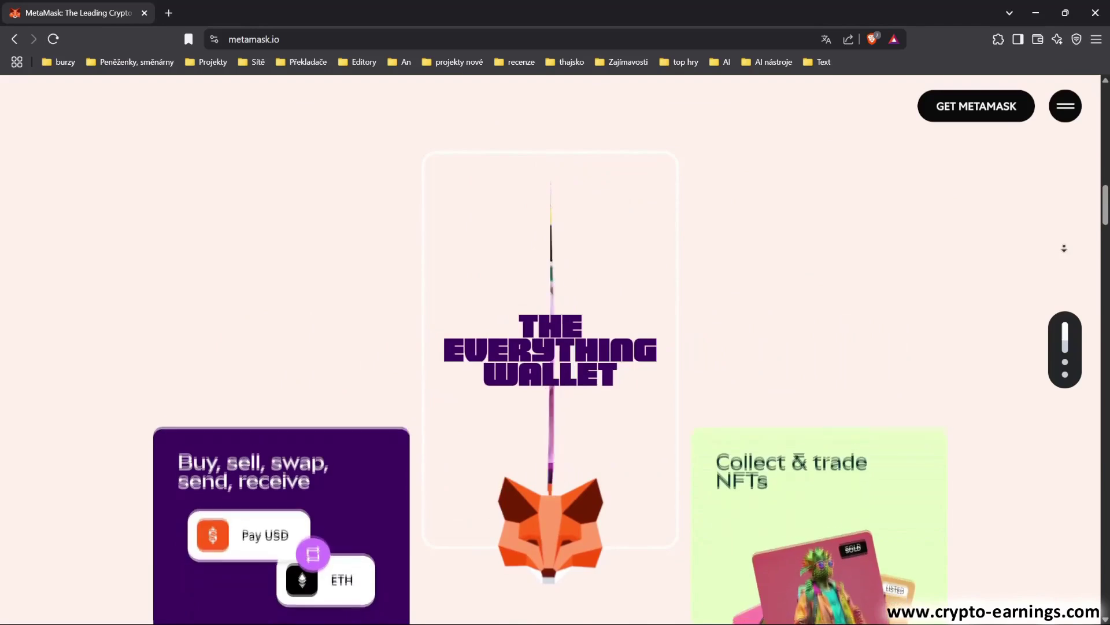
pyautogui.scroll(-2, 1064, 247)
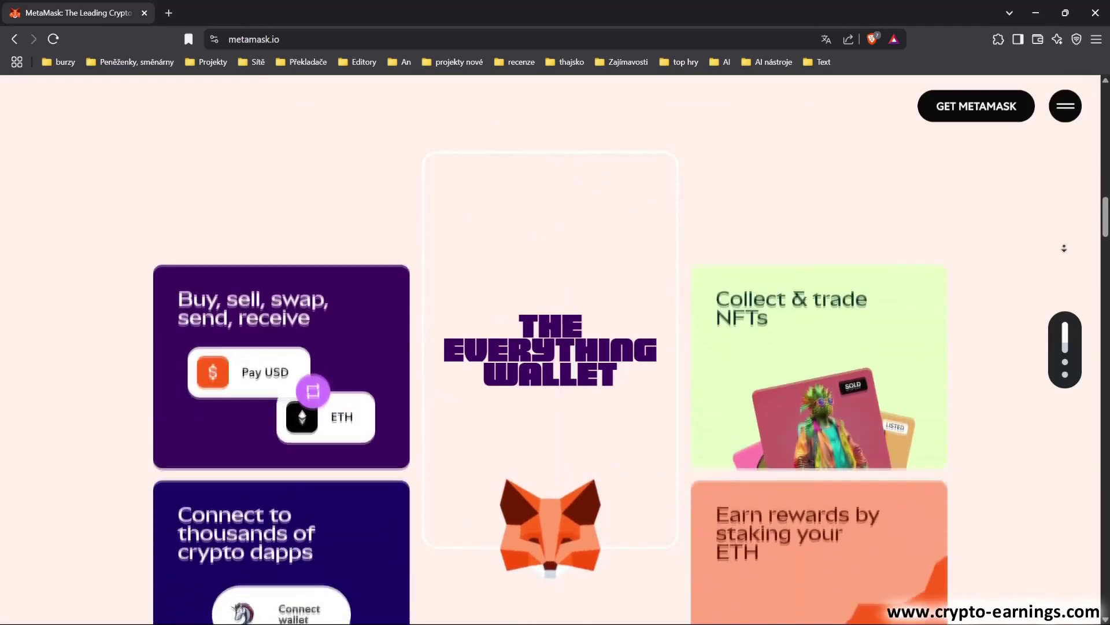
pyautogui.scroll(-1, 1064, 248)
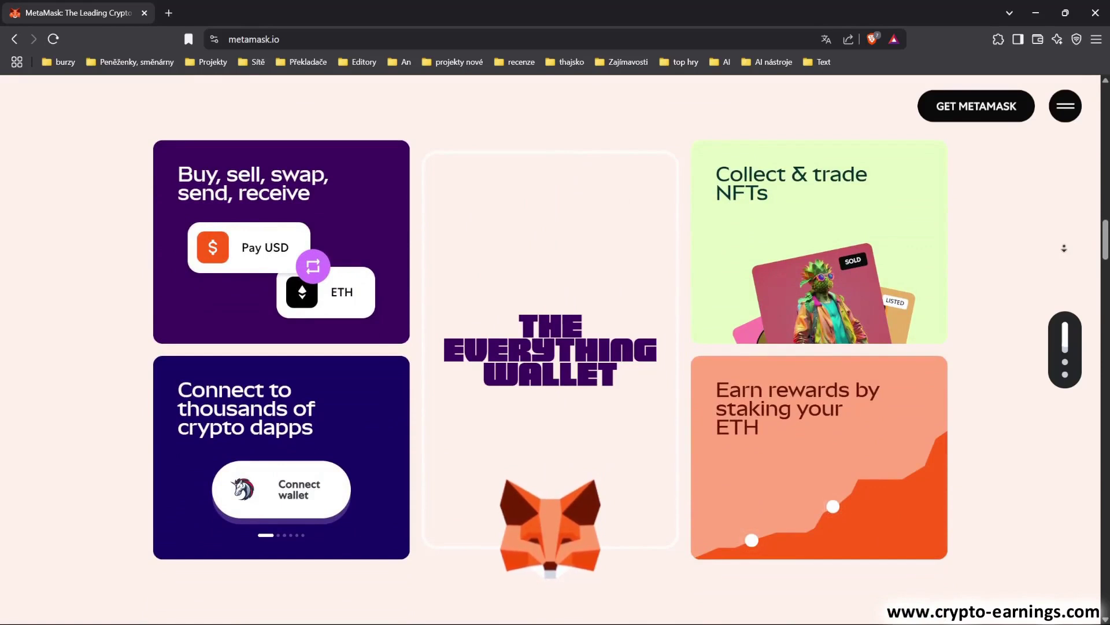
pyautogui.scroll(-3, 1064, 247)
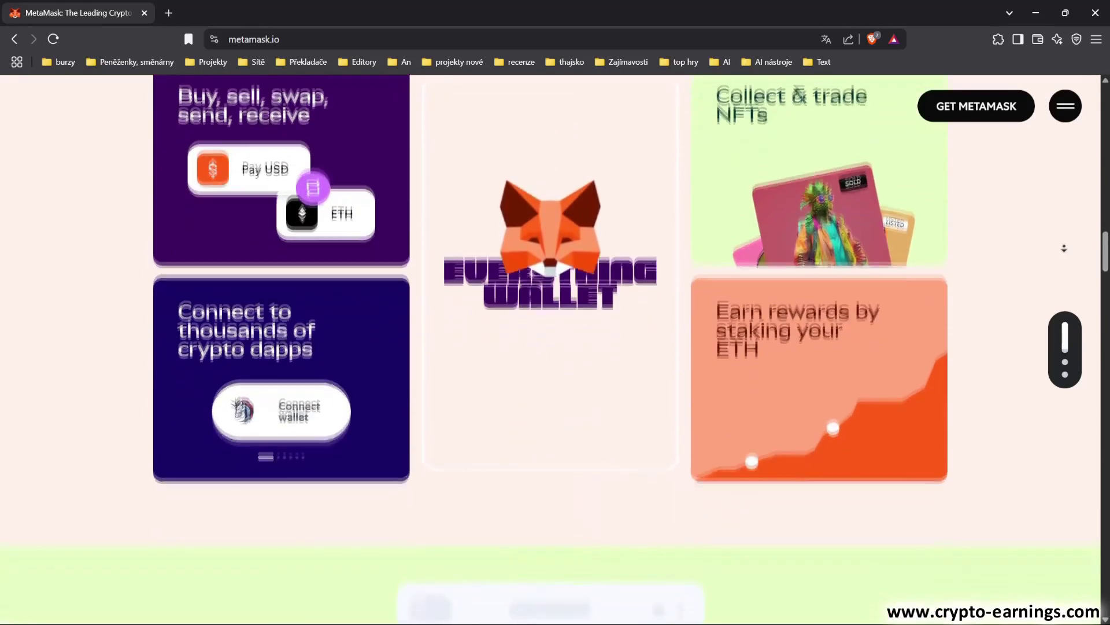
pyautogui.scroll(-3, 1064, 248)
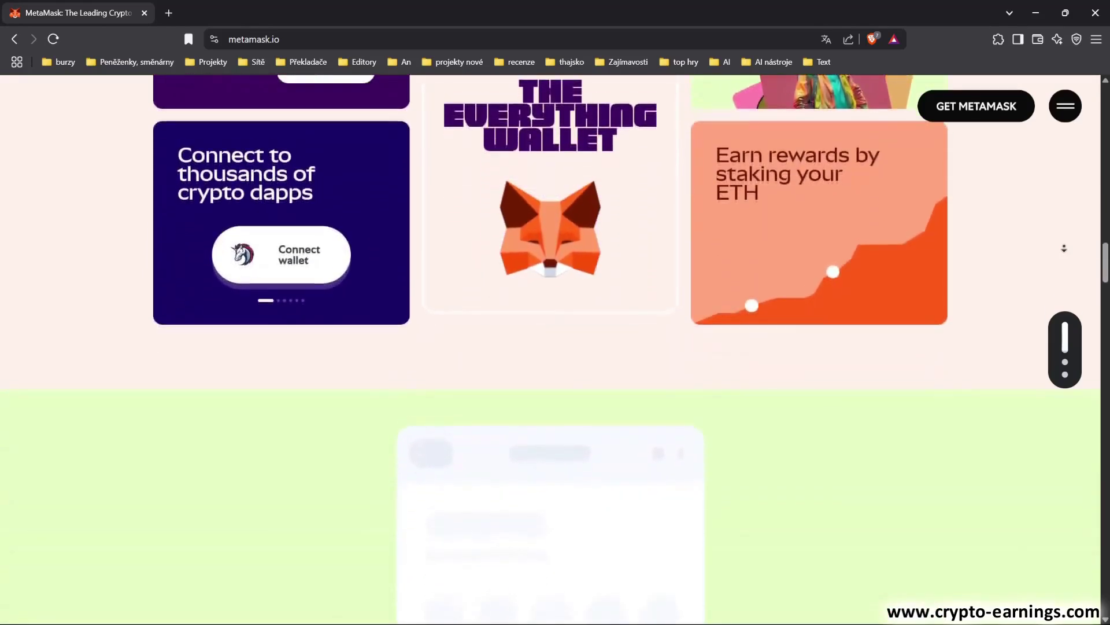
pyautogui.scroll(-3, 1064, 247)
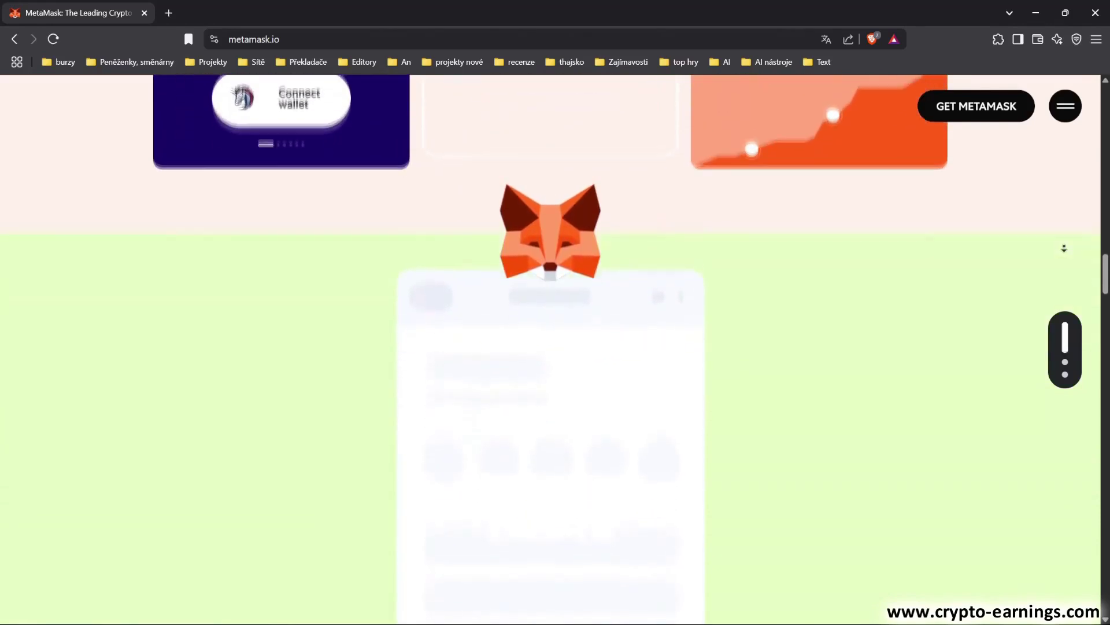
pyautogui.scroll(-3, 1064, 248)
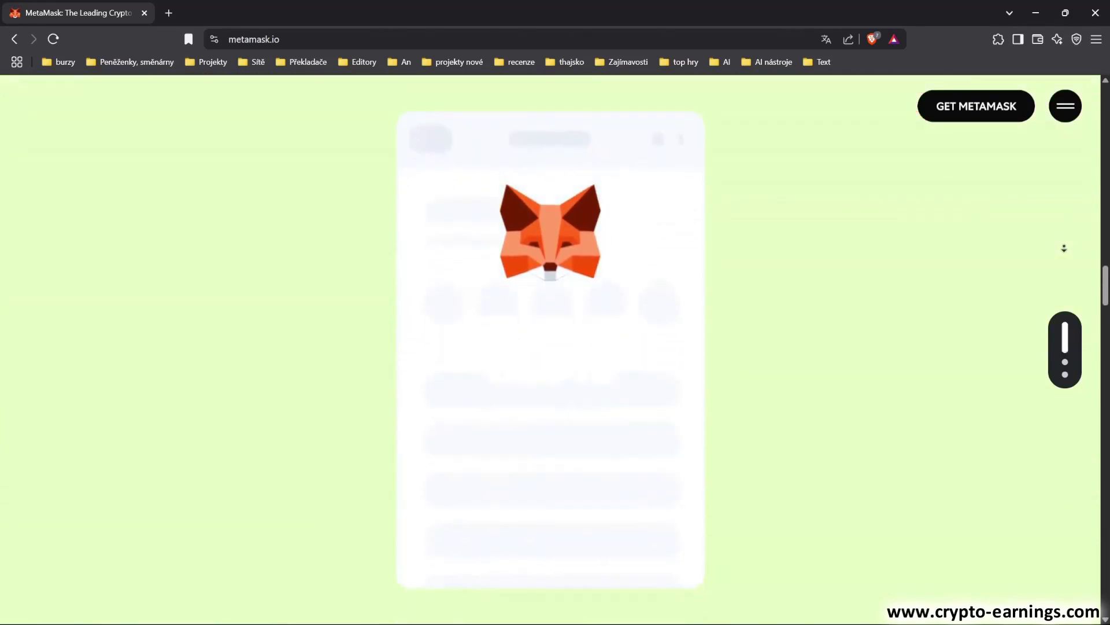
pyautogui.scroll(-2, 1064, 247)
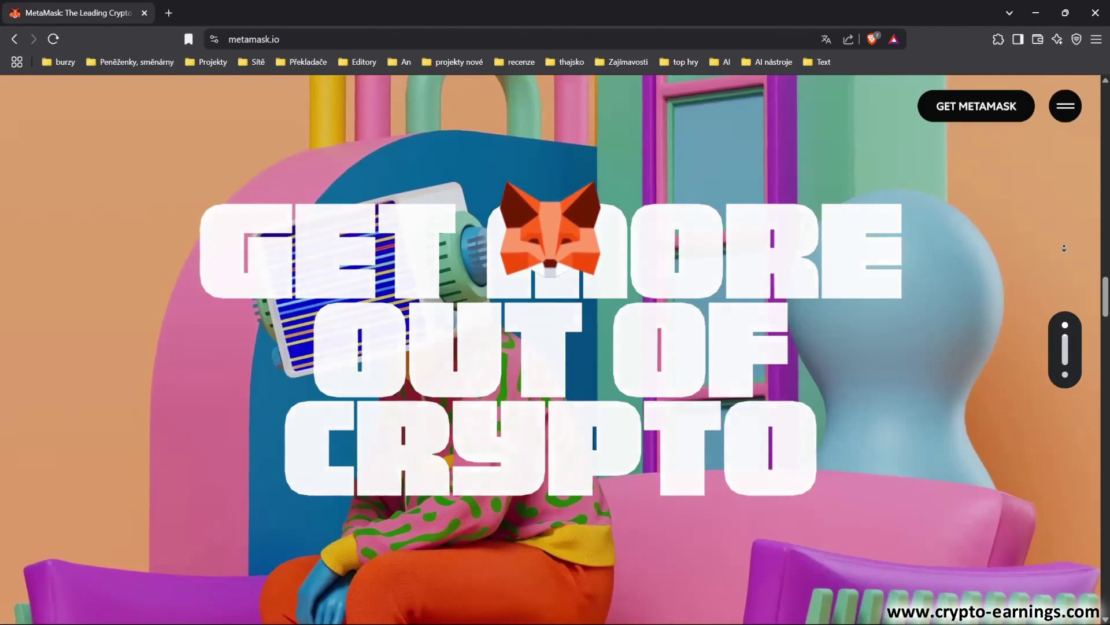
pyautogui.scroll(-2, 1064, 248)
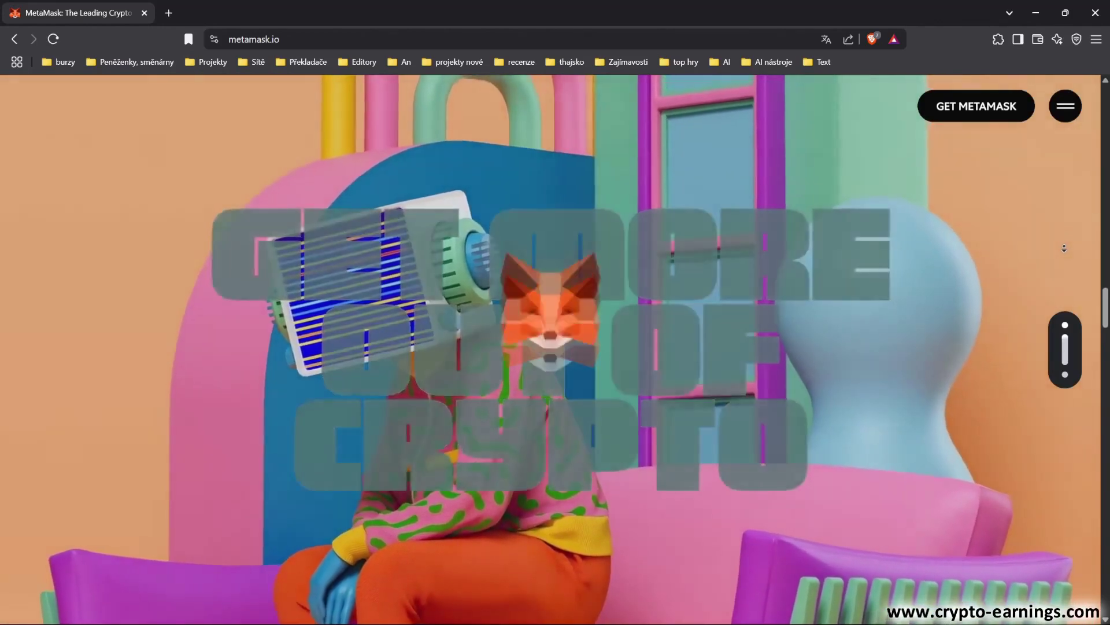
pyautogui.scroll(-2, 1064, 248)
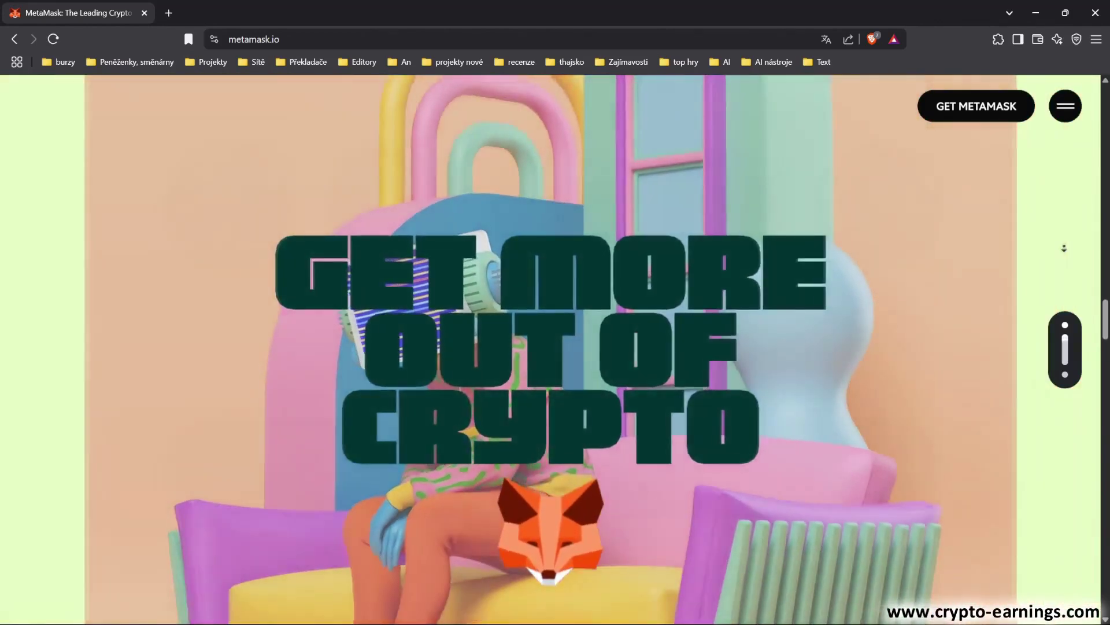
pyautogui.scroll(-2, 1064, 248)
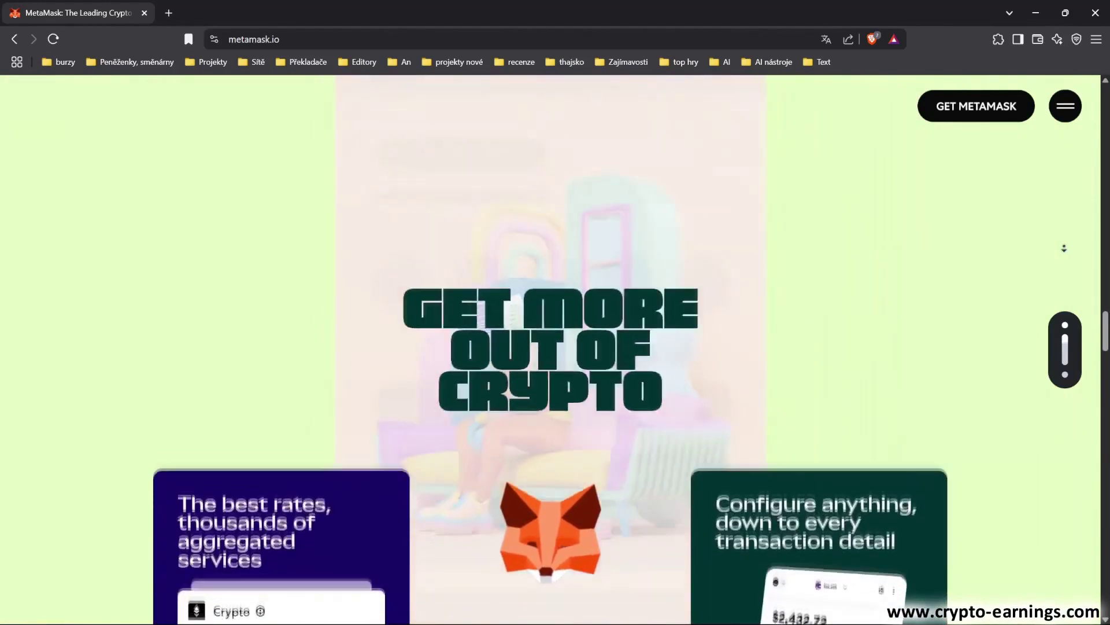
pyautogui.scroll(-3, 1064, 248)
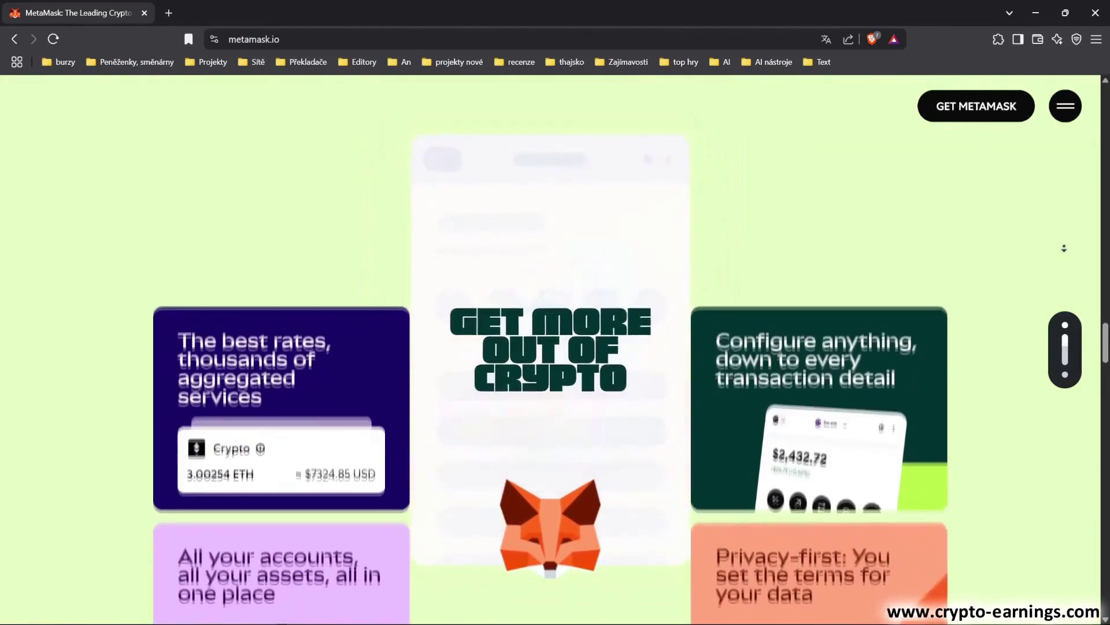
pyautogui.scroll(-3, 1064, 248)
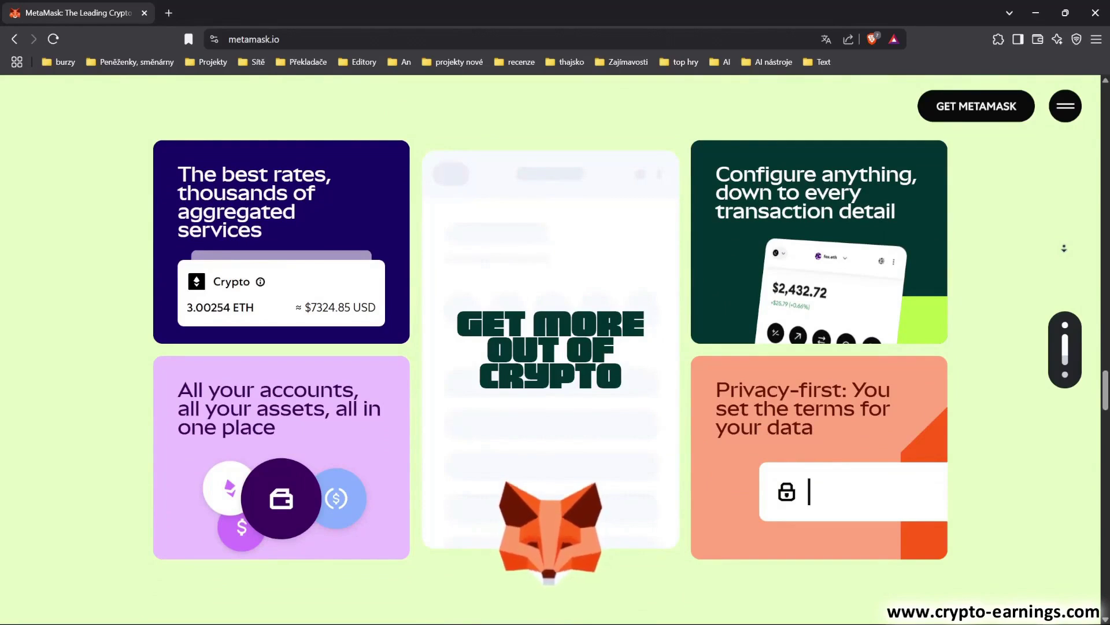
pyautogui.scroll(-3, 1064, 248)
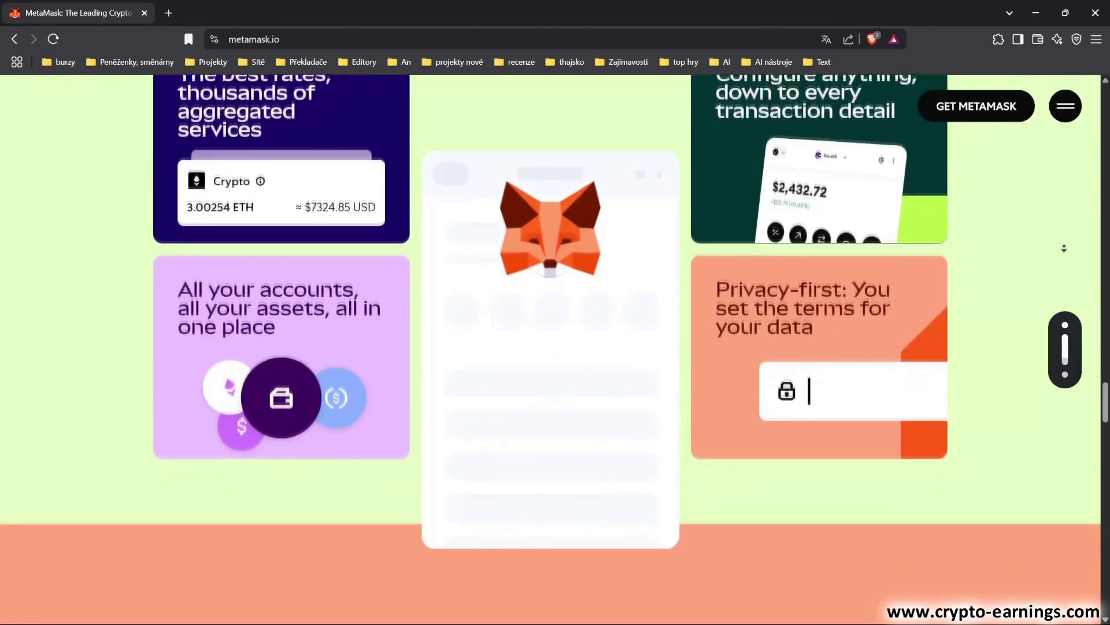
pyautogui.scroll(-3, 1064, 248)
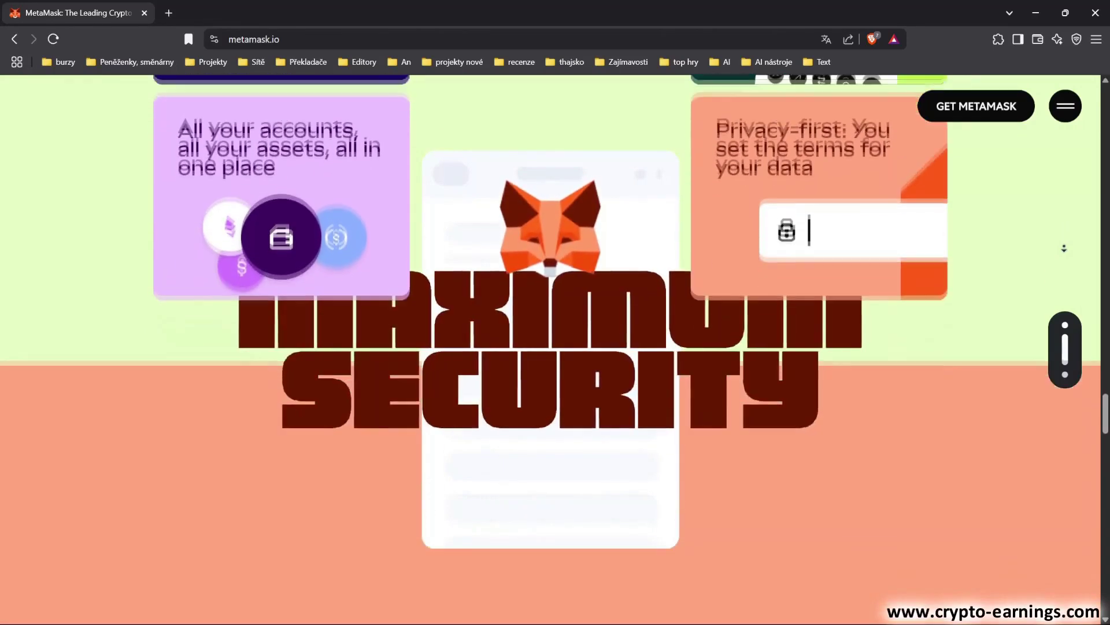
pyautogui.scroll(-3, 1064, 248)
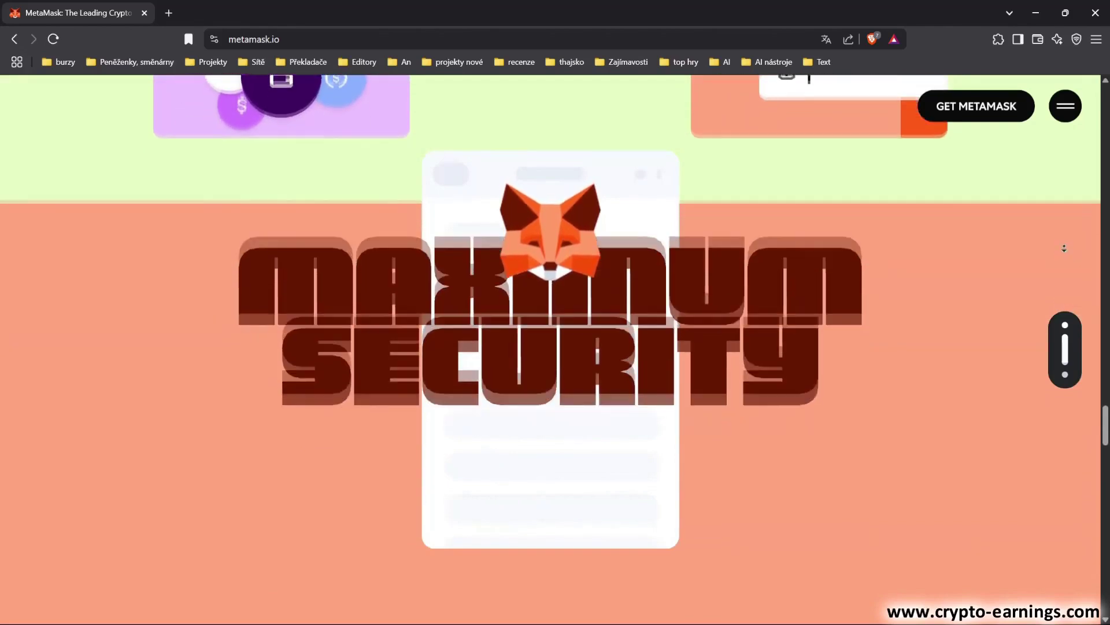
pyautogui.scroll(-3, 1064, 248)
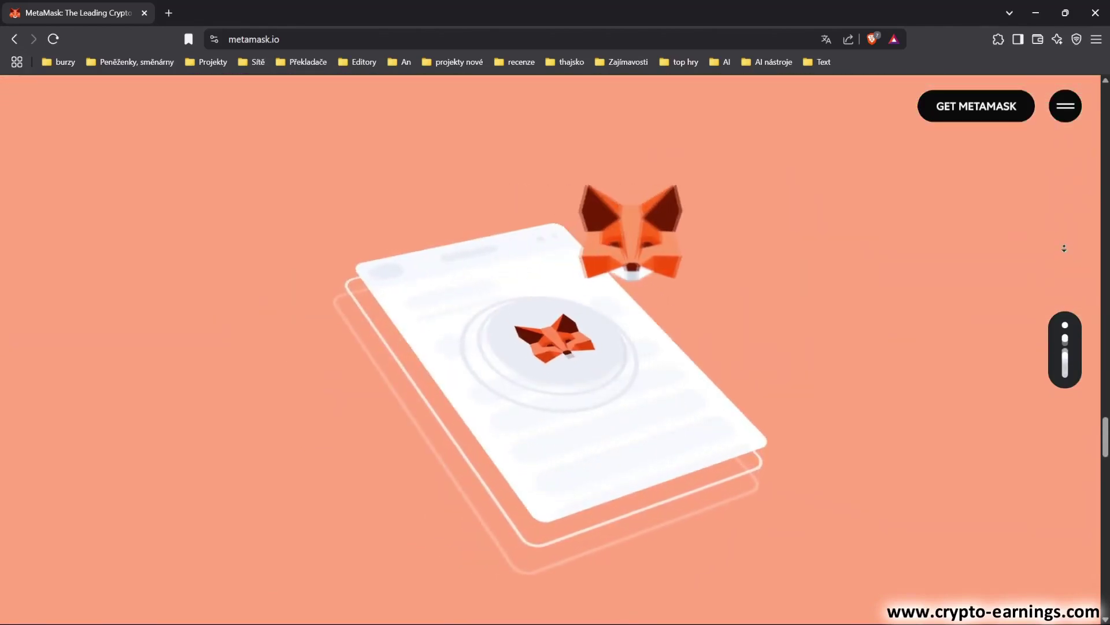
pyautogui.scroll(-3, 1064, 249)
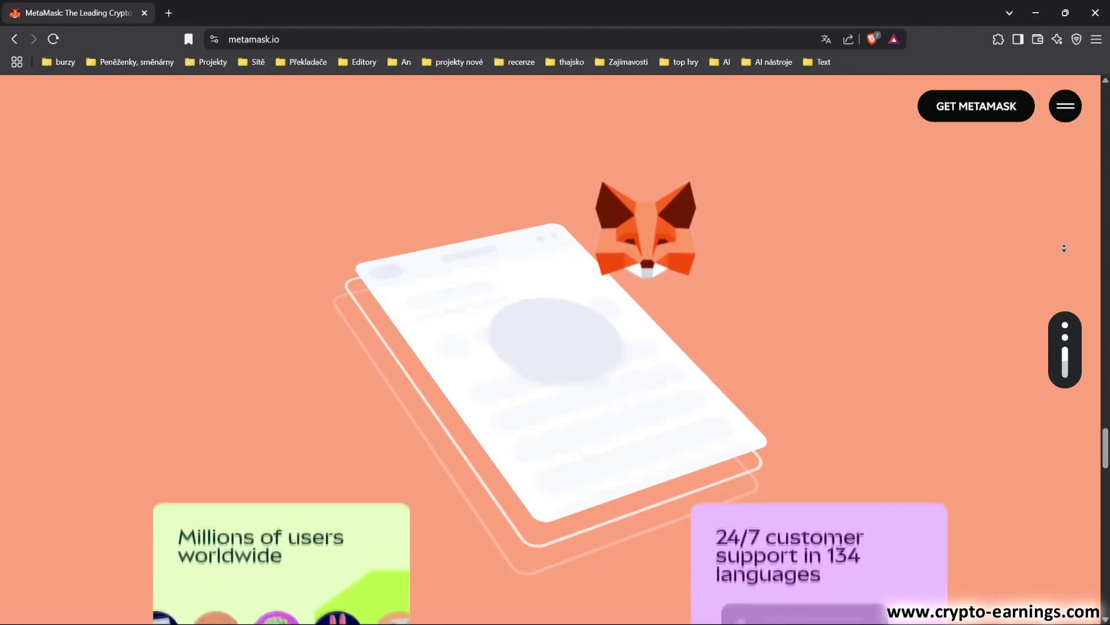
pyautogui.scroll(-3, 1064, 248)
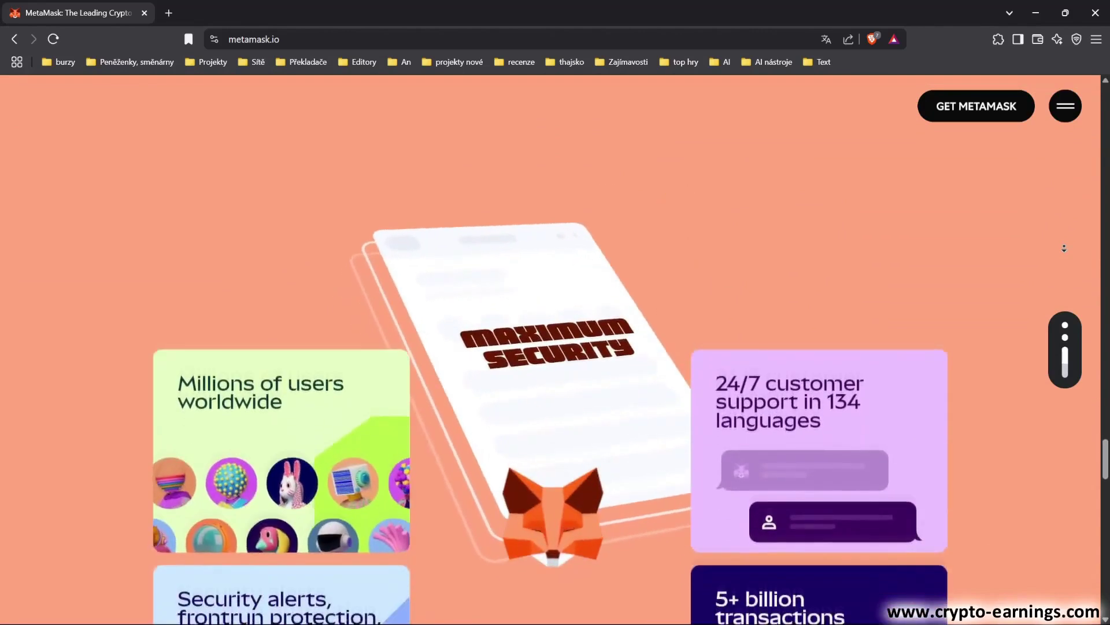
pyautogui.scroll(-3, 1064, 248)
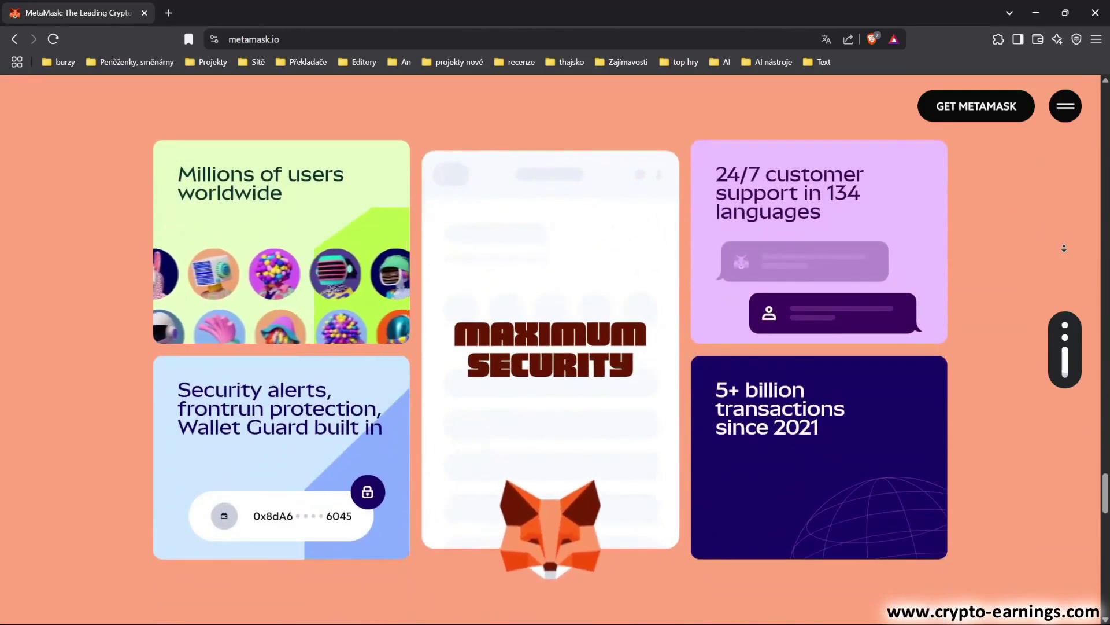
pyautogui.scroll(-3, 1064, 248)
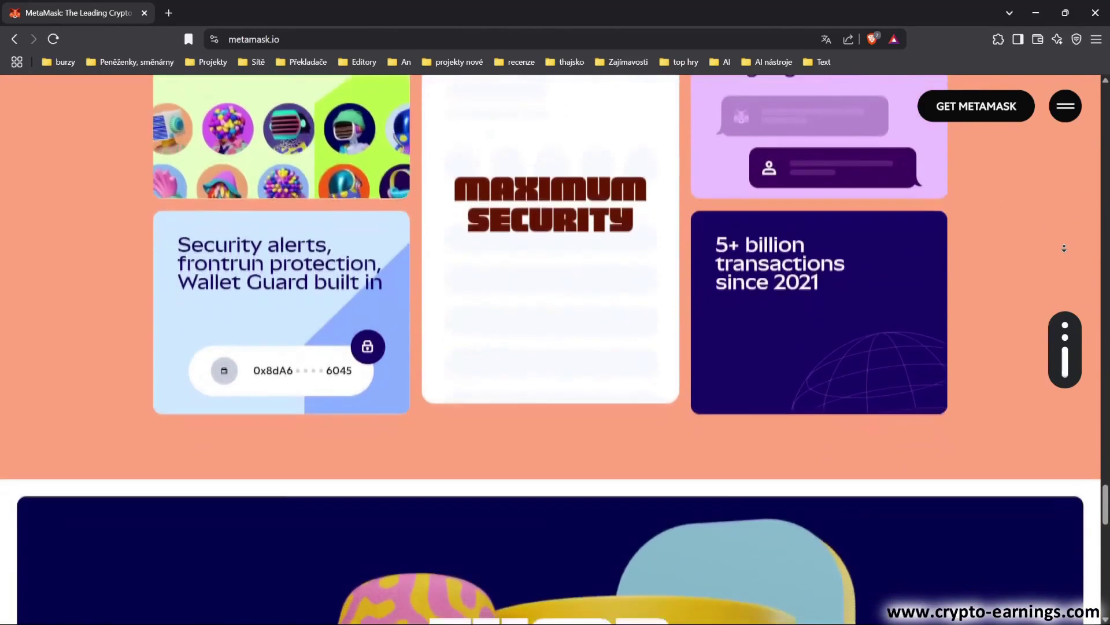
pyautogui.scroll(-3, 1065, 248)
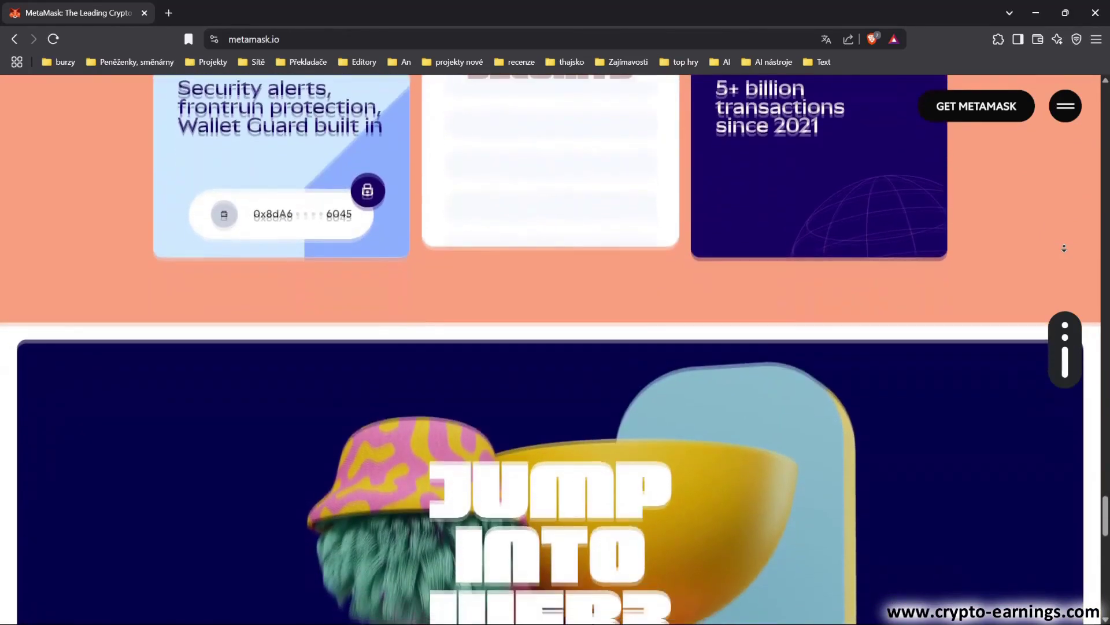
pyautogui.scroll(-3, 1064, 248)
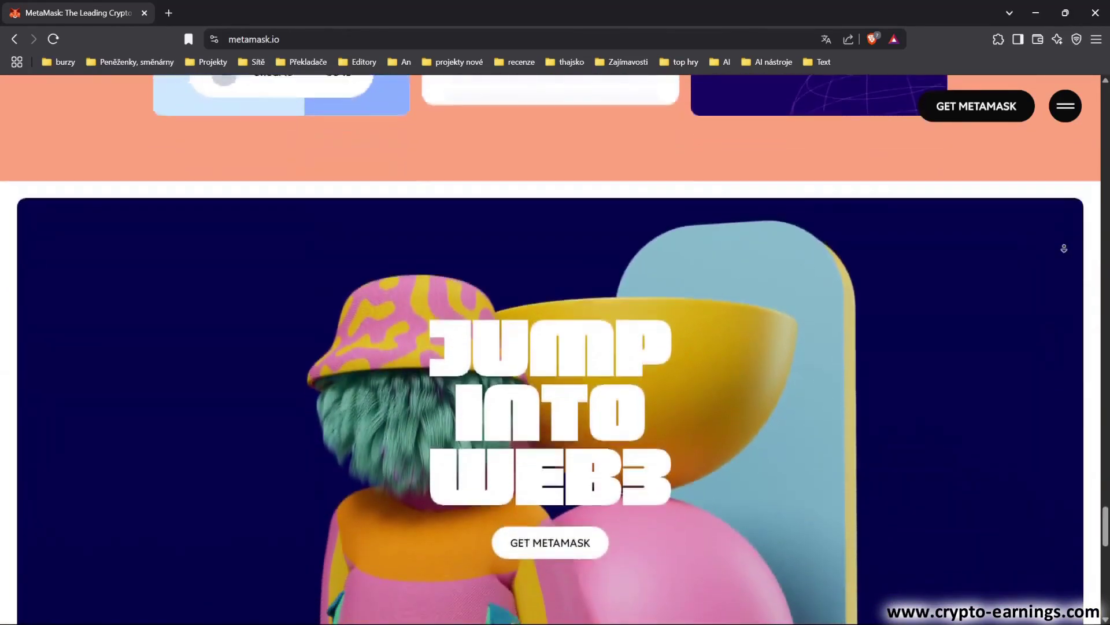
pyautogui.scroll(-3, 1064, 248)
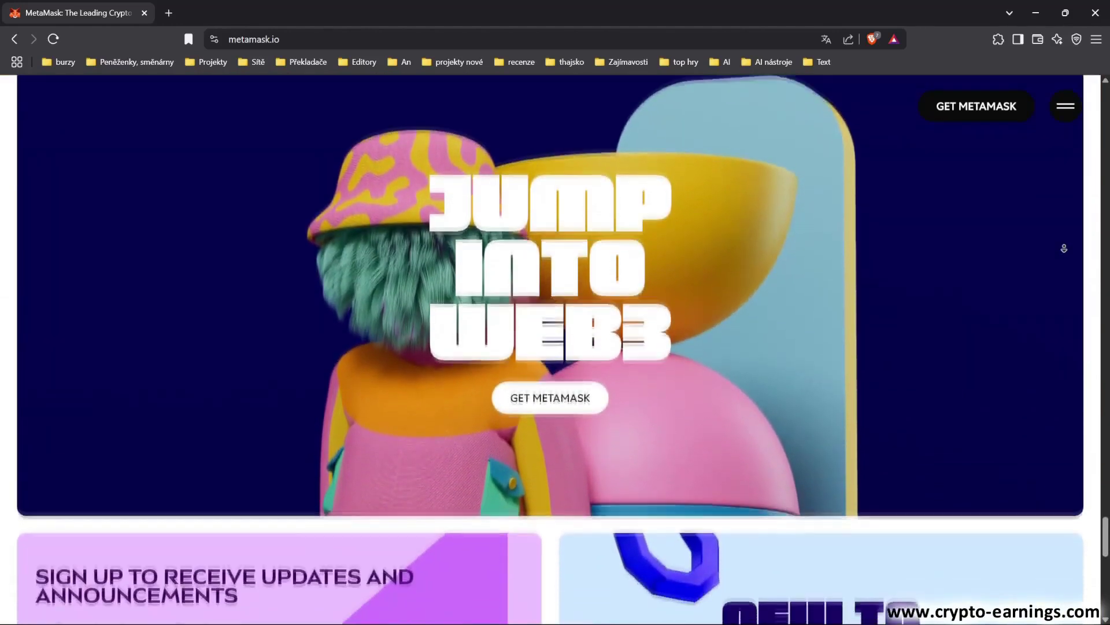
pyautogui.scroll(-3, 1064, 248)
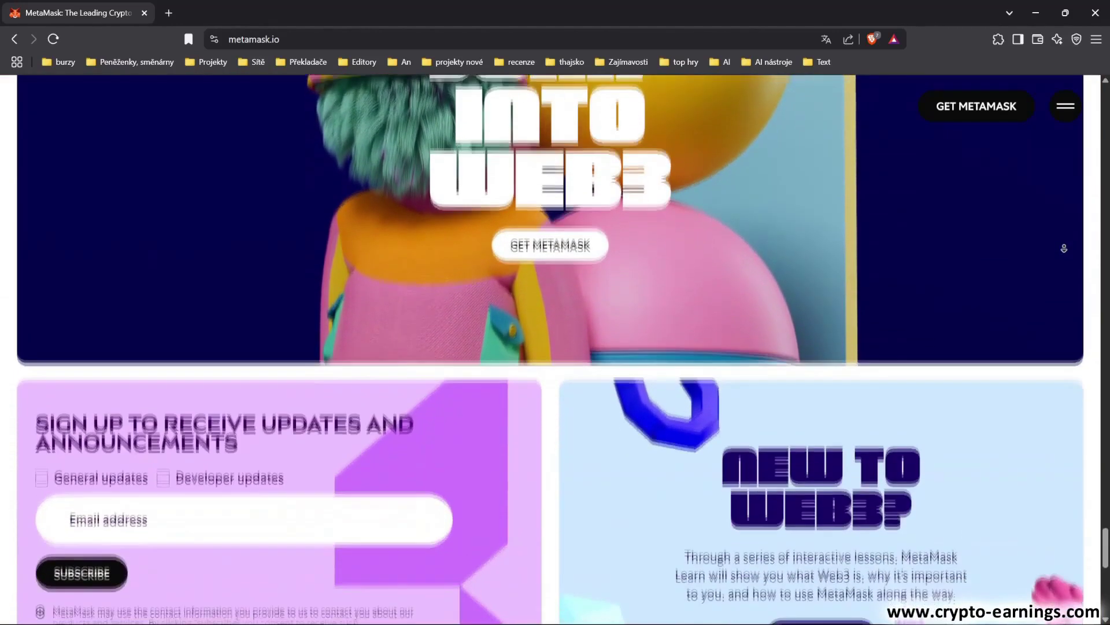
pyautogui.scroll(-3, 1064, 248)
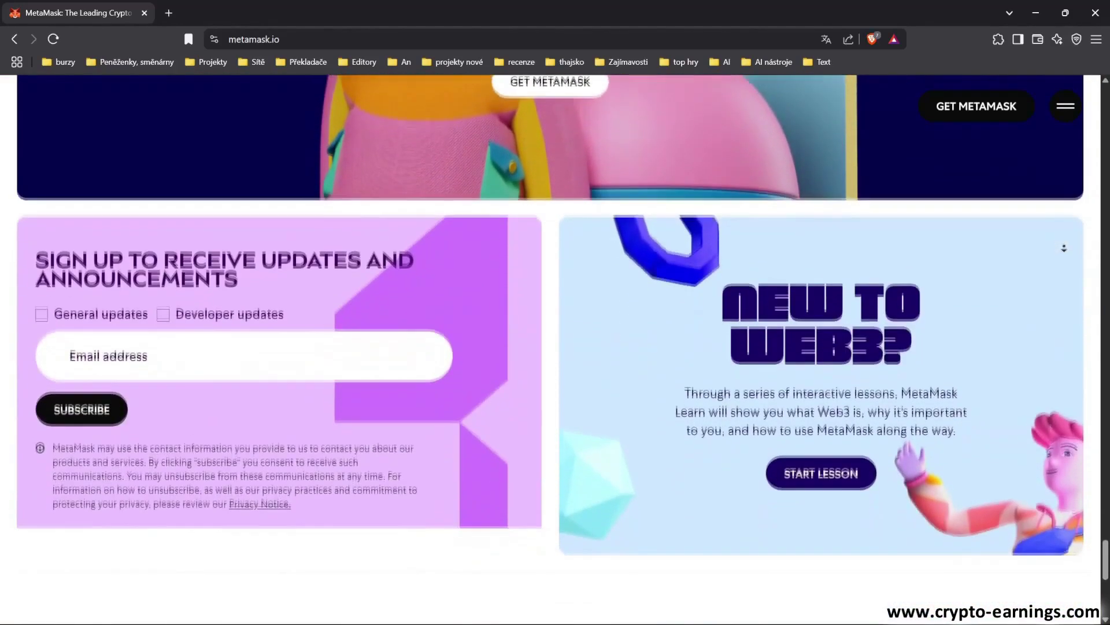
pyautogui.scroll(-3, 1065, 248)
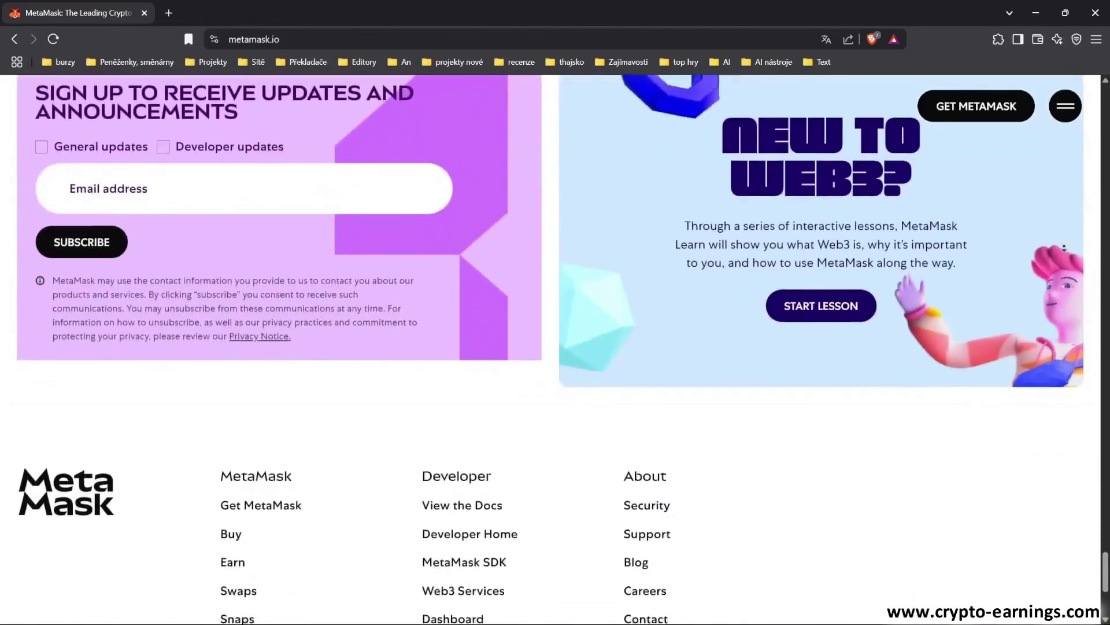
pyautogui.scroll(-3, 1064, 249)
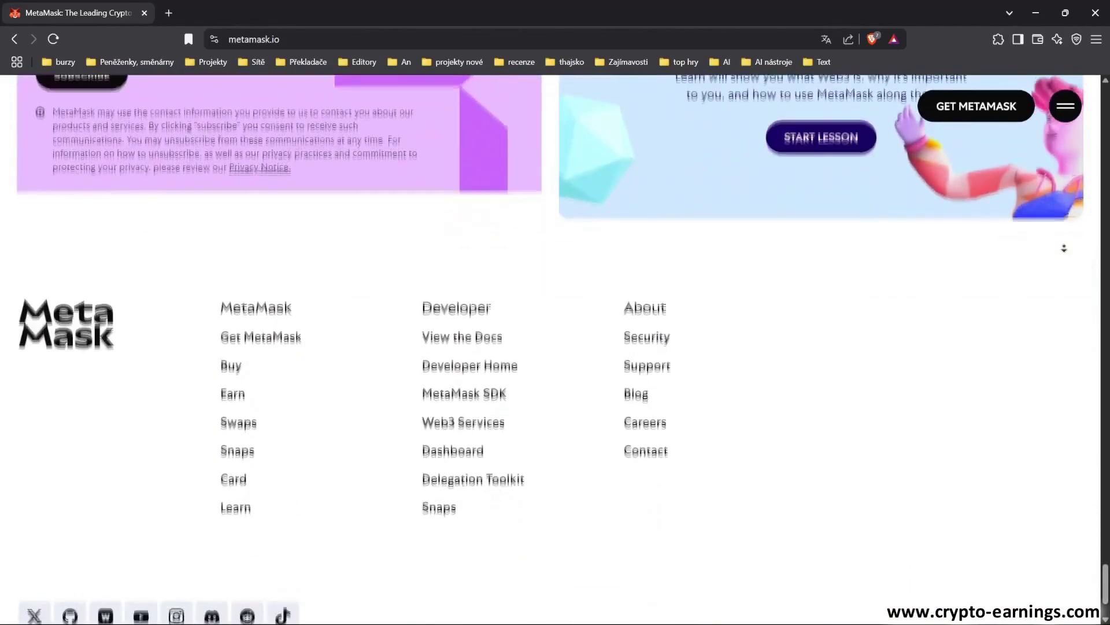
pyautogui.scroll(-2, 1064, 248)
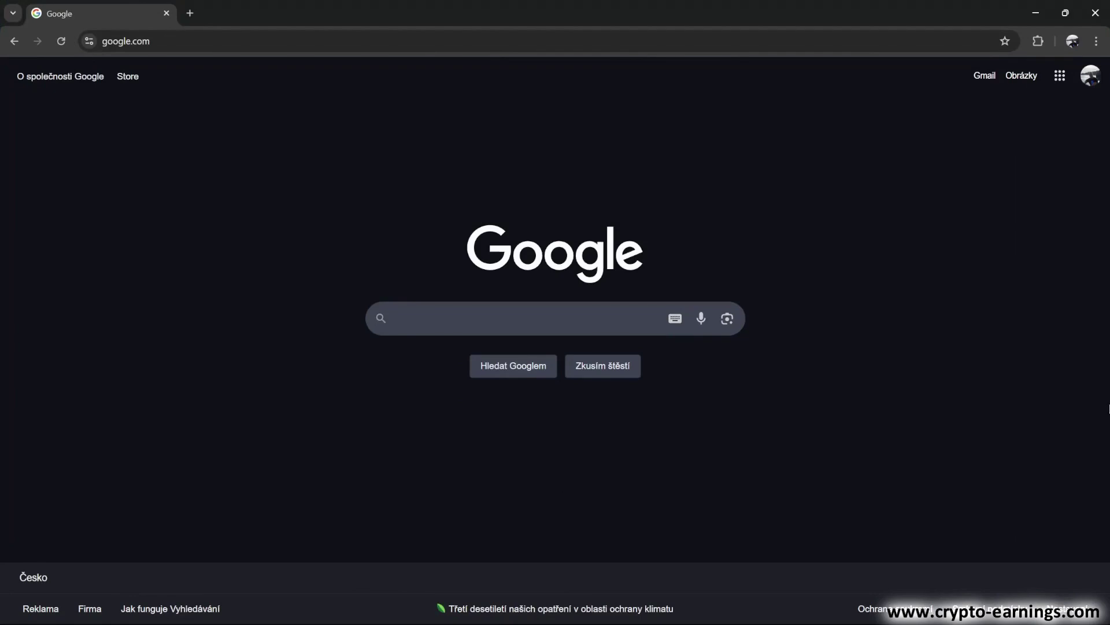
# Search Google for 'metamask' using the first suggestion
pyautogui.write('etamask')
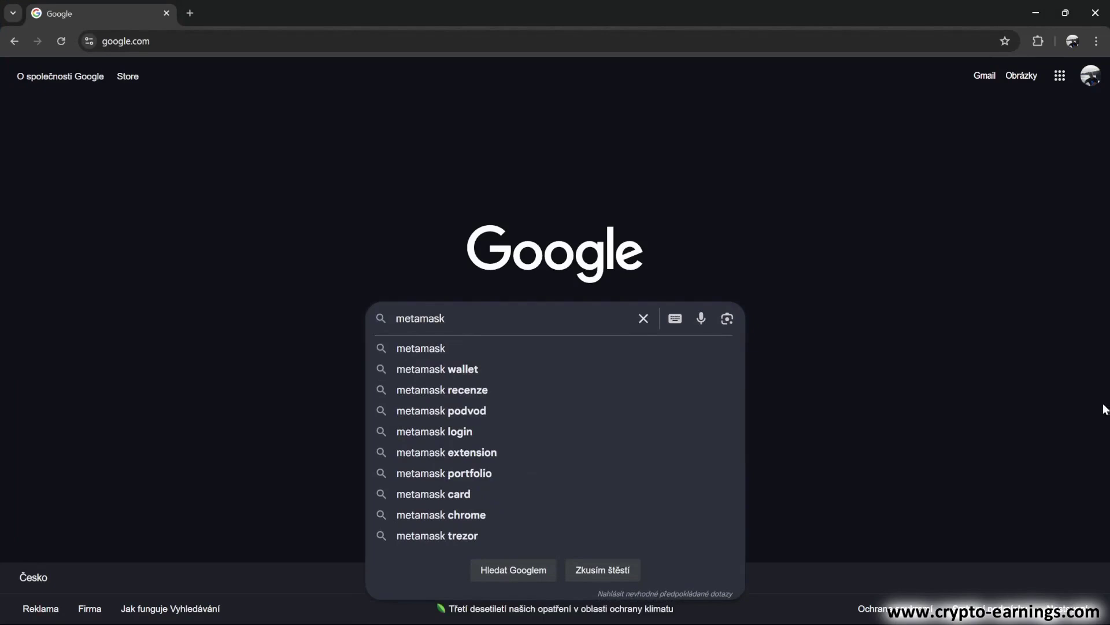
pyautogui.click(438, 348)
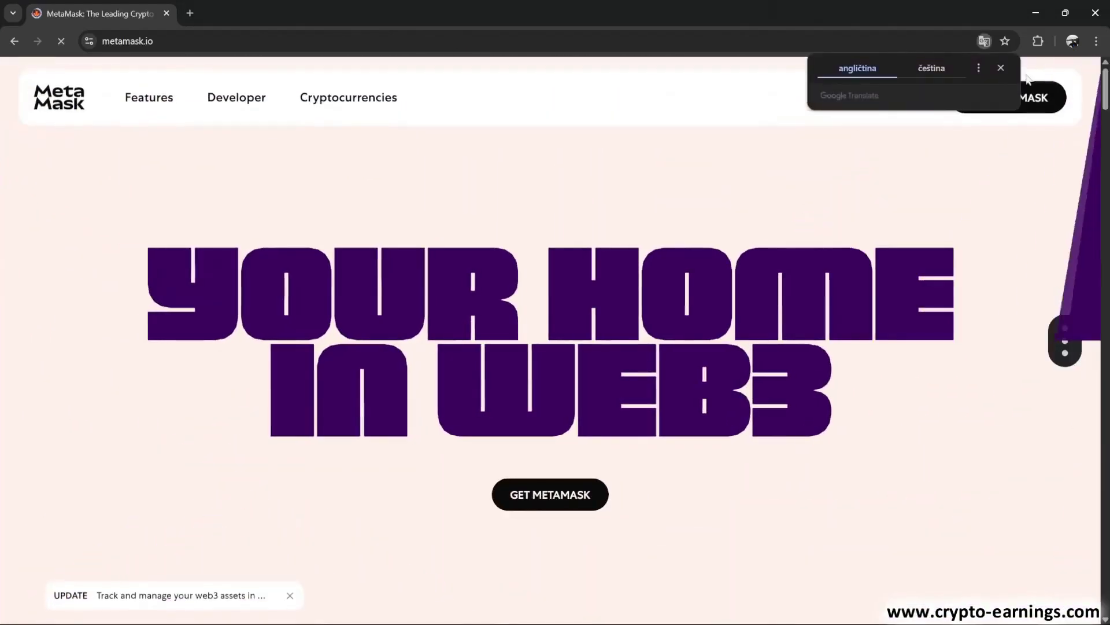
# Dismiss the Translate bubble and follow GET METAMASK to the Chrome Web Store listing
pyautogui.click(1001, 67)
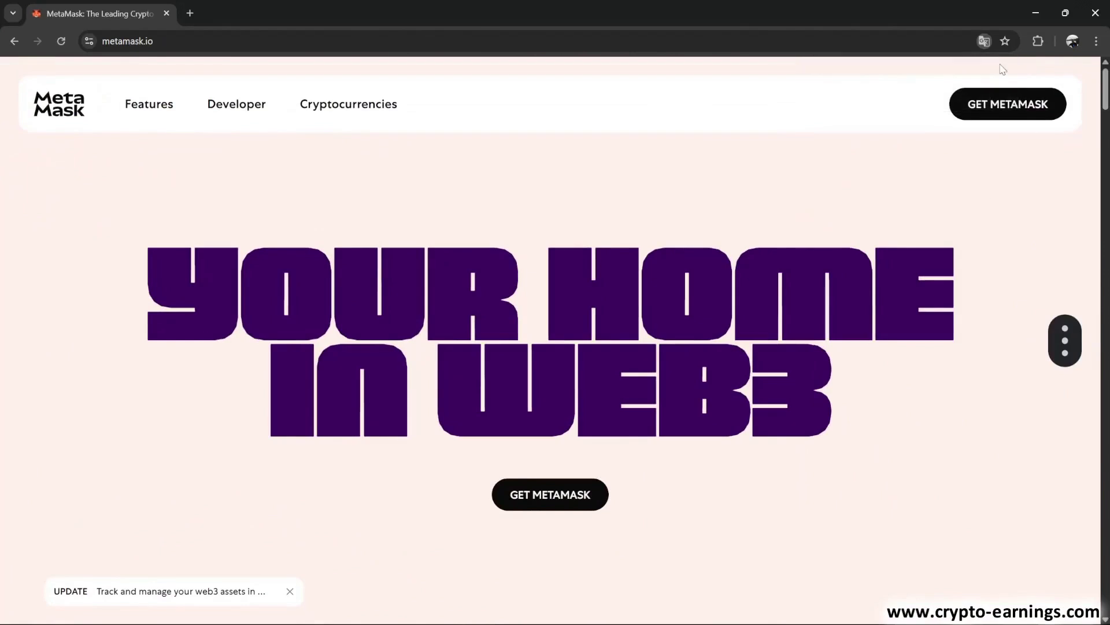
pyautogui.click(1006, 107)
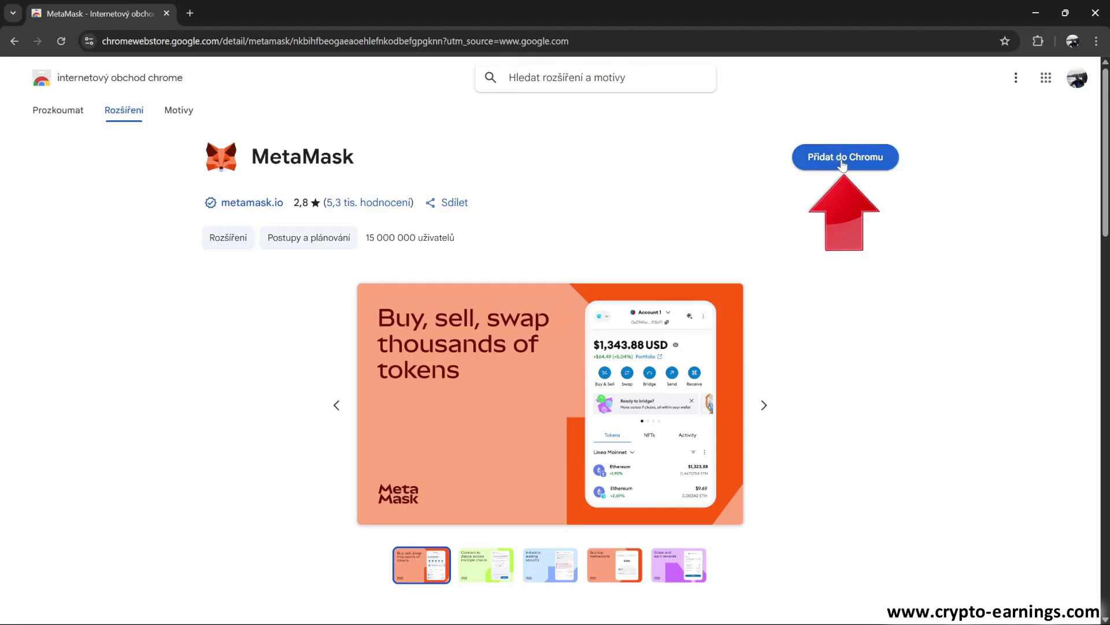
# Add MetaMask to Chrome with Přidat do Chromu and confirm with Přidat
pyautogui.click(842, 164)
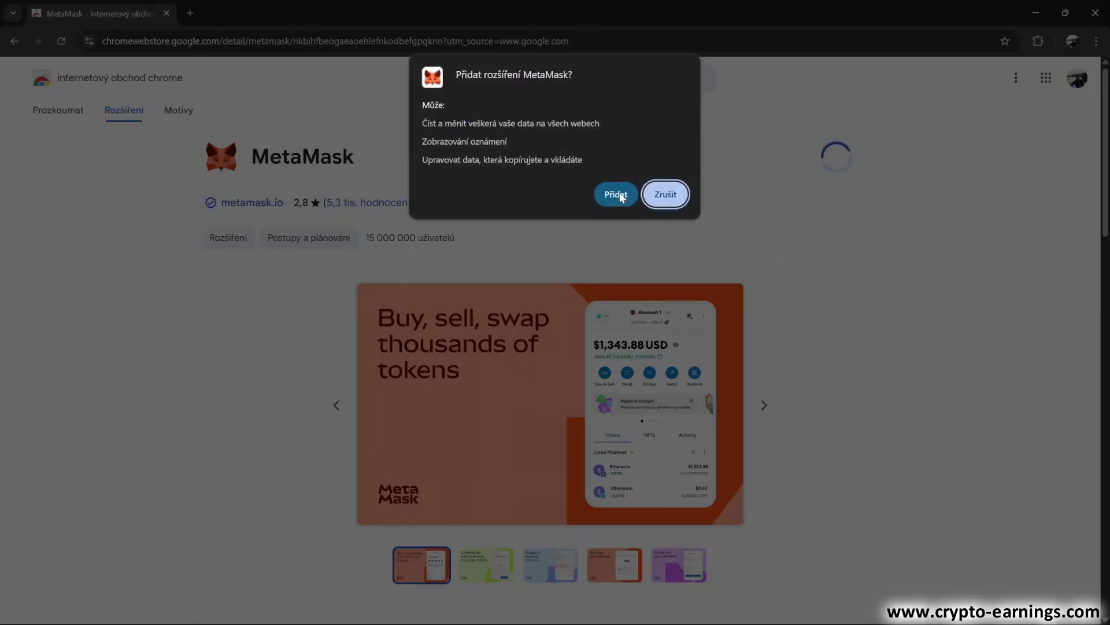
pyautogui.click(617, 195)
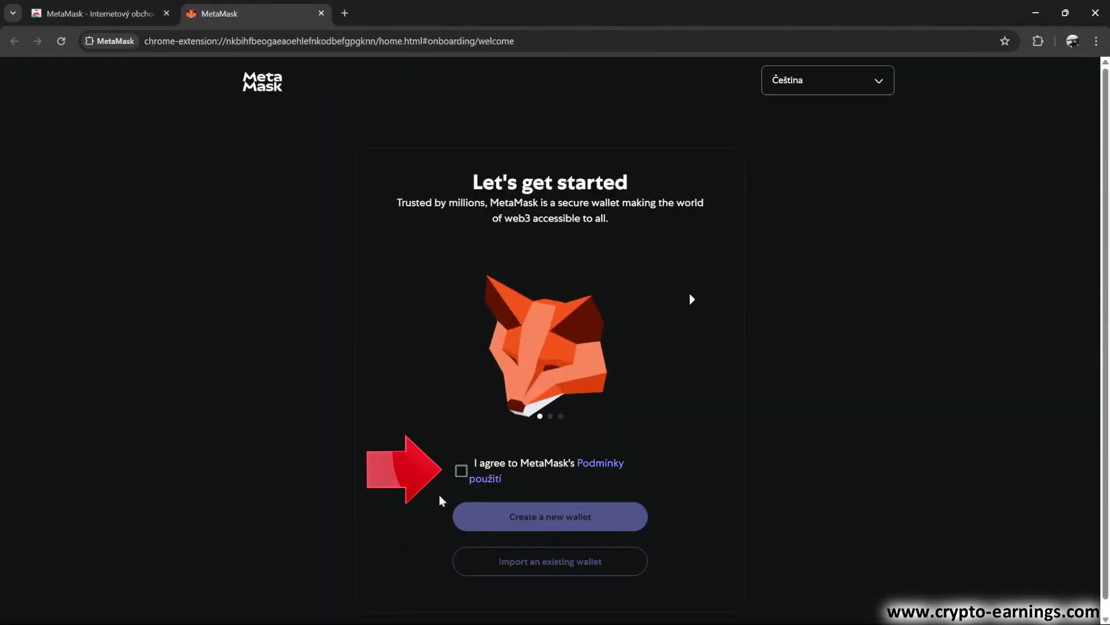
# Agree to MetaMask's terms of use and choose Create a new wallet
pyautogui.click(461, 471)
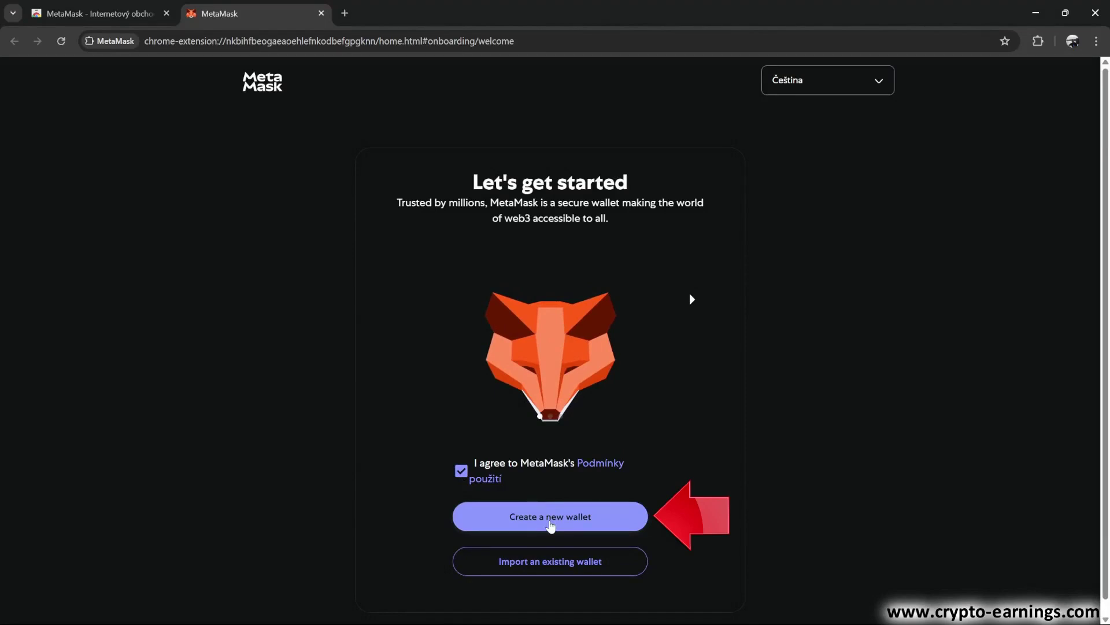
pyautogui.click(551, 516)
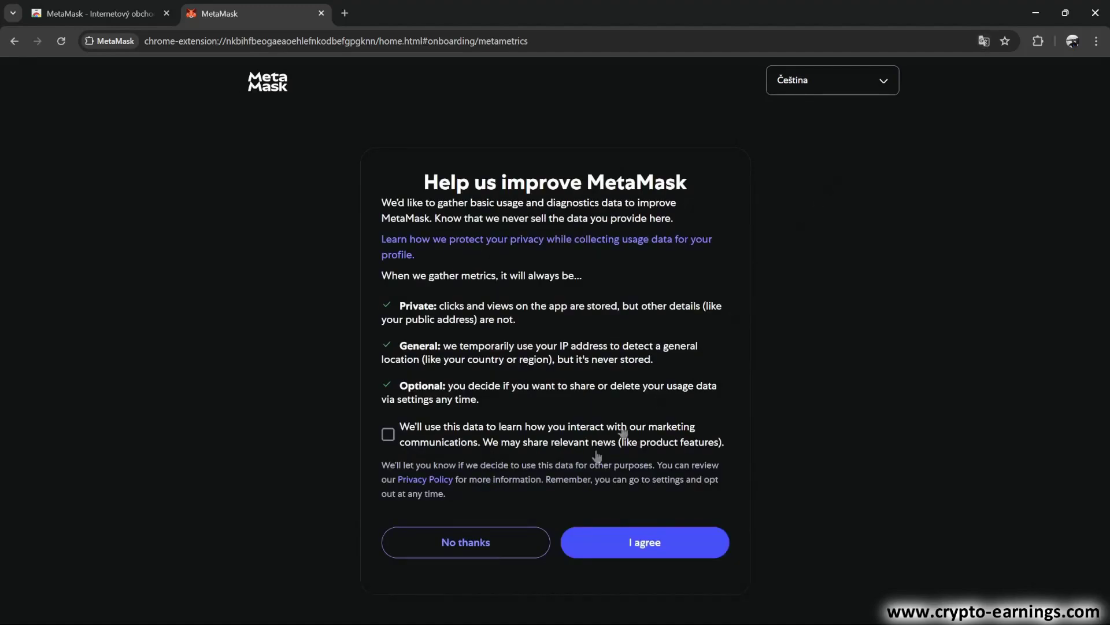
# Decline usage-data sharing, then enter and confirm a wallet password, acknowledging it's unrecoverable
pyautogui.click(478, 547)
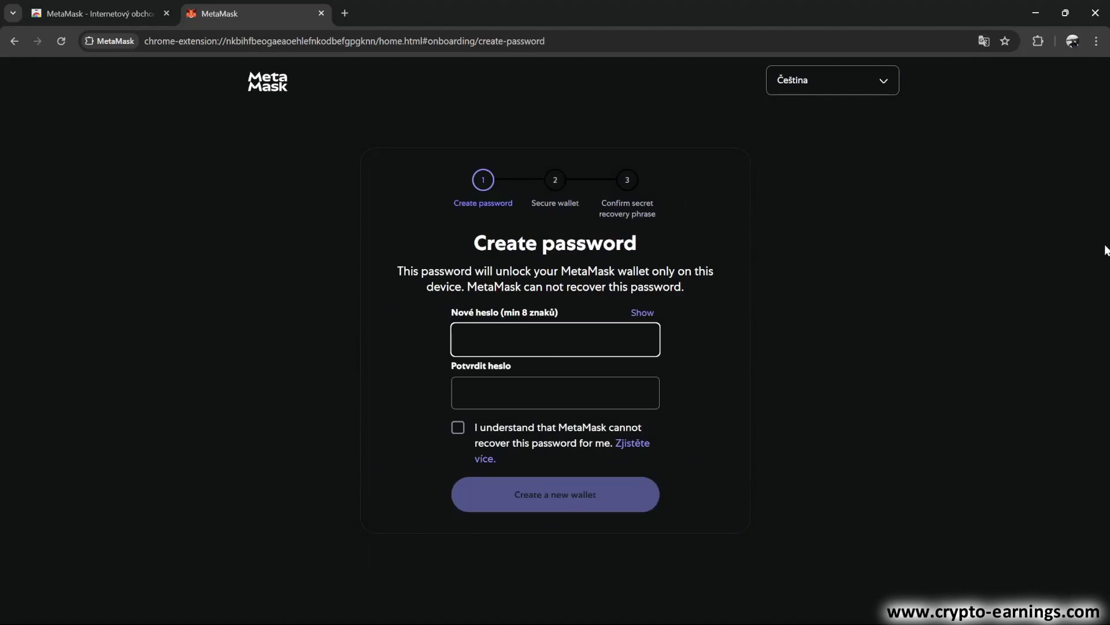
pyautogui.write('a')
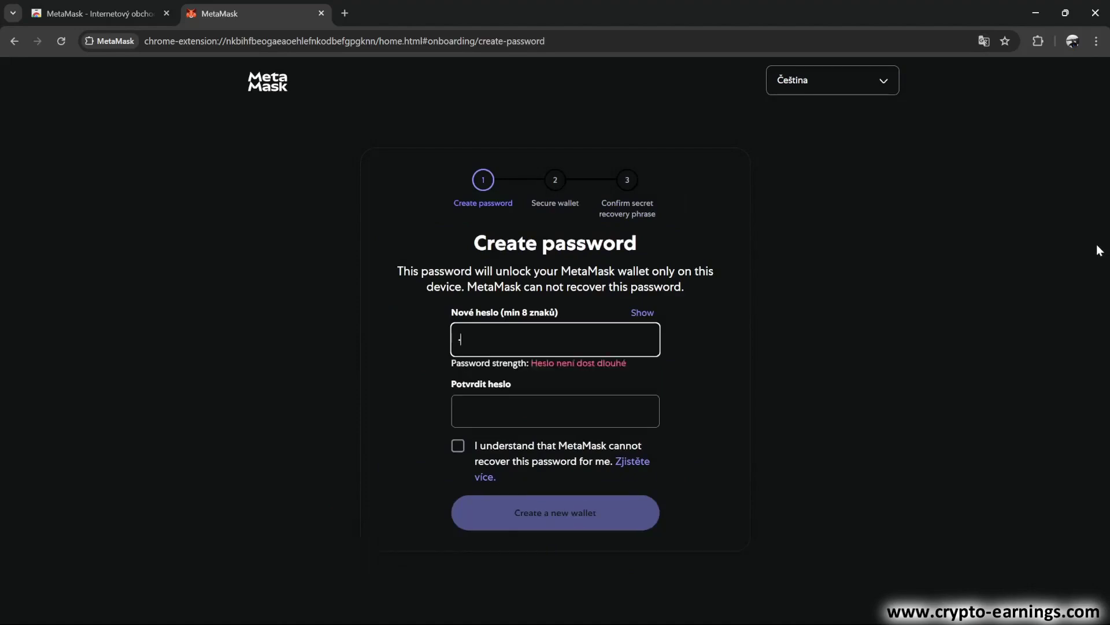
pyautogui.write('aaaaaaaaaaa')
pyautogui.press('Tab')
pyautogui.write('aaaaaa')
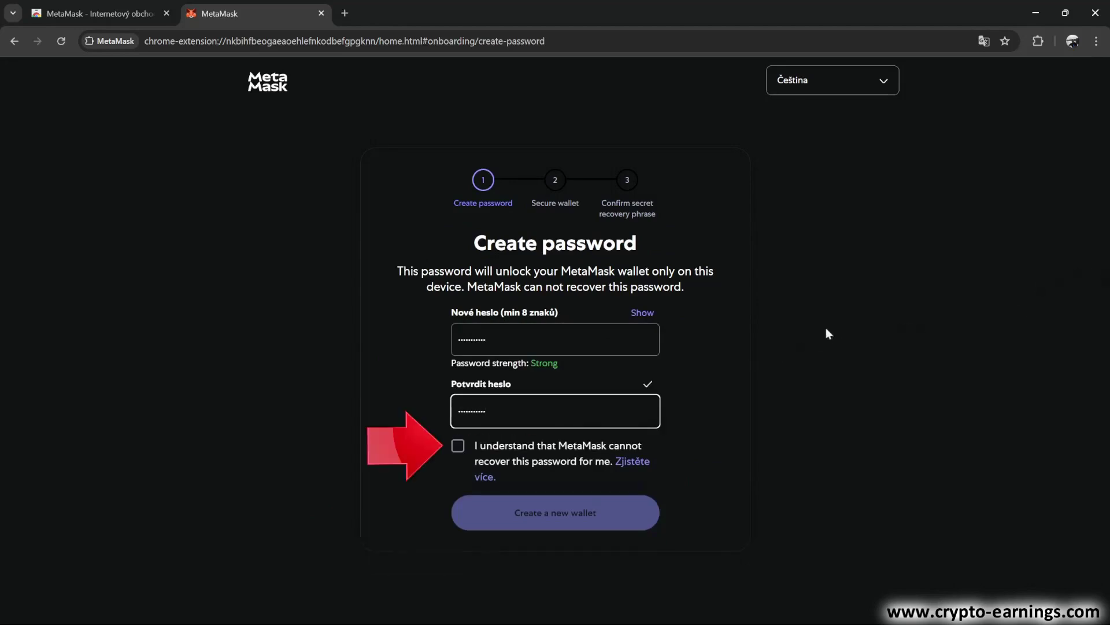
pyautogui.click(459, 446)
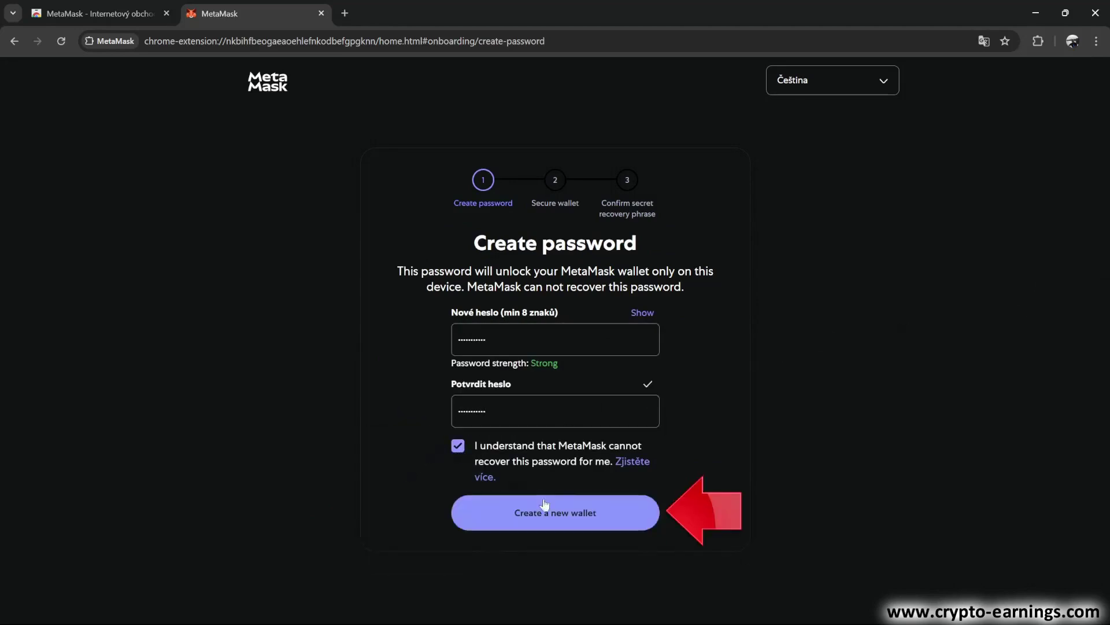
pyautogui.click(568, 517)
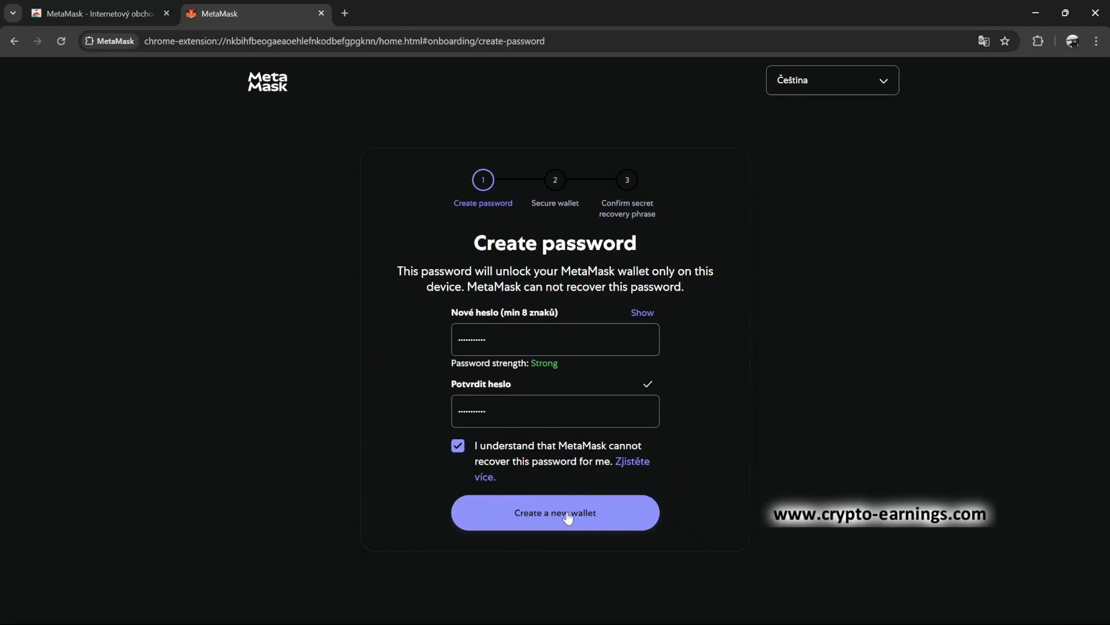
pyautogui.scroll(-3, 885, 393)
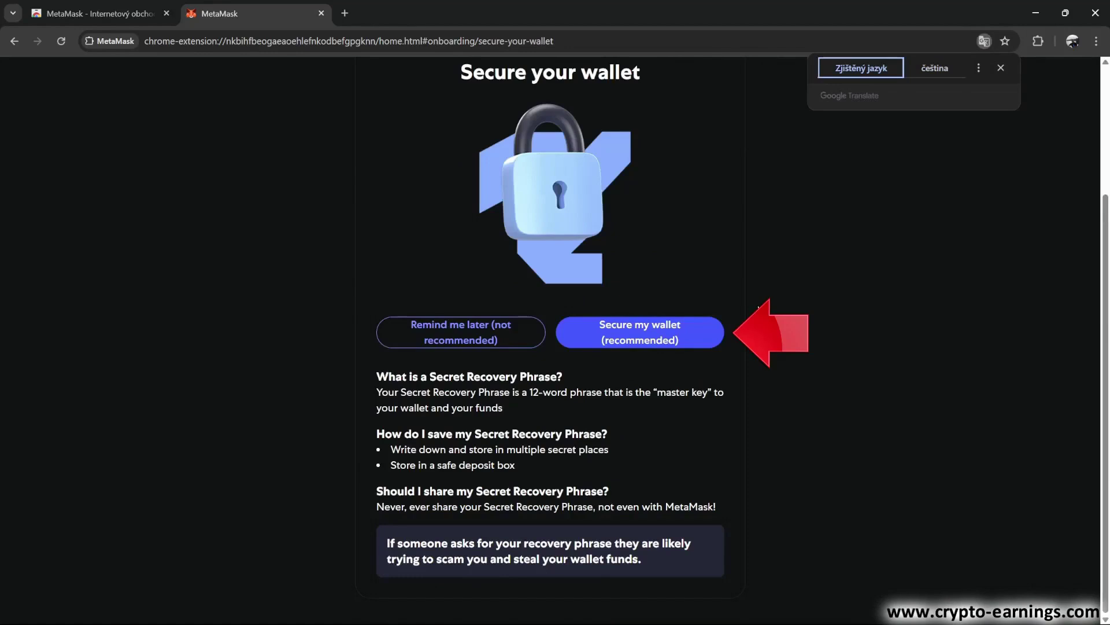
# Choose Secure my wallet, reveal the 12-word recovery phrase, and continue with Další
pyautogui.click(654, 342)
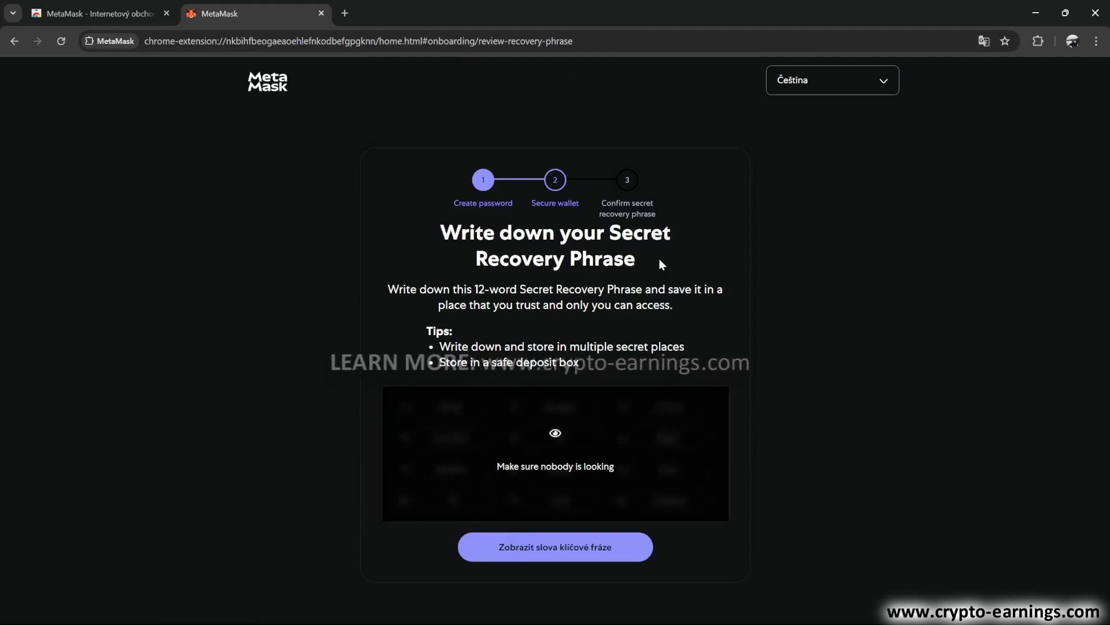
pyautogui.click(551, 547)
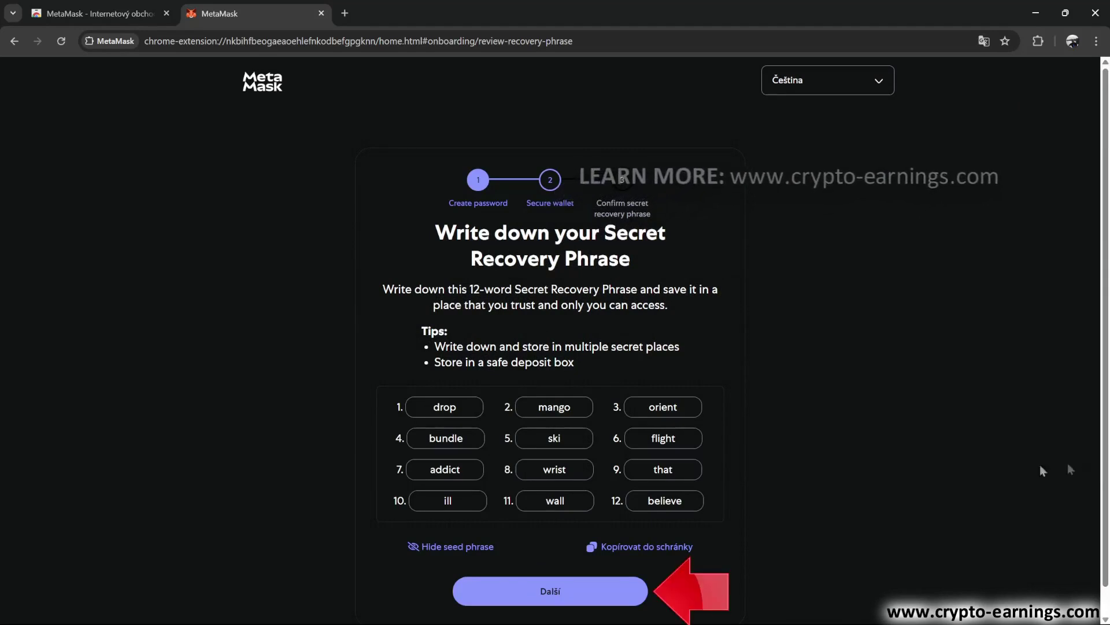
pyautogui.click(547, 592)
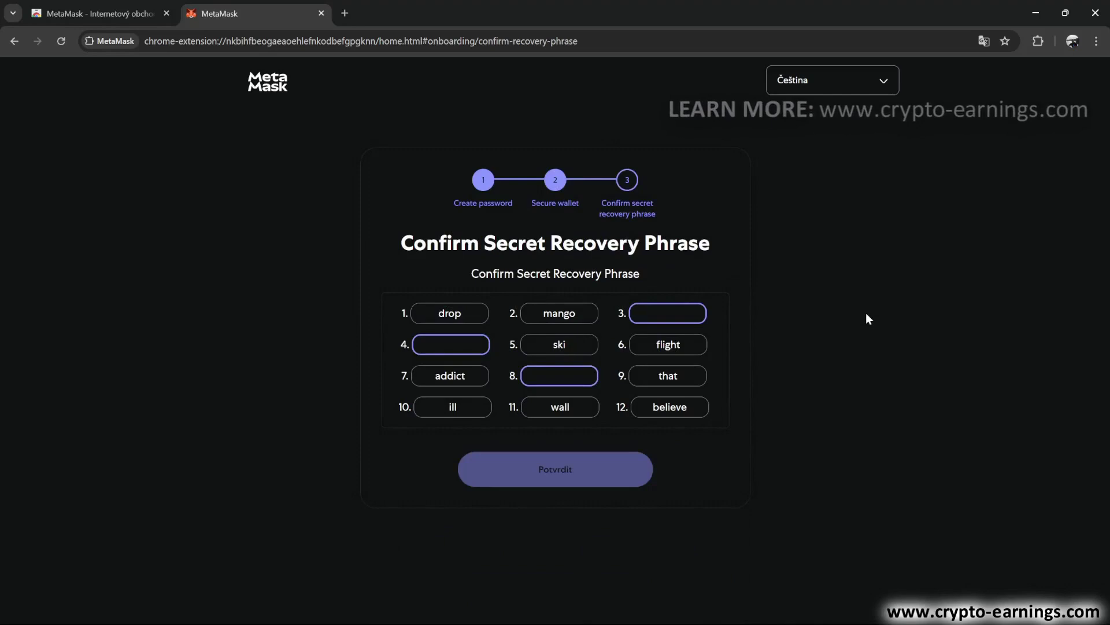
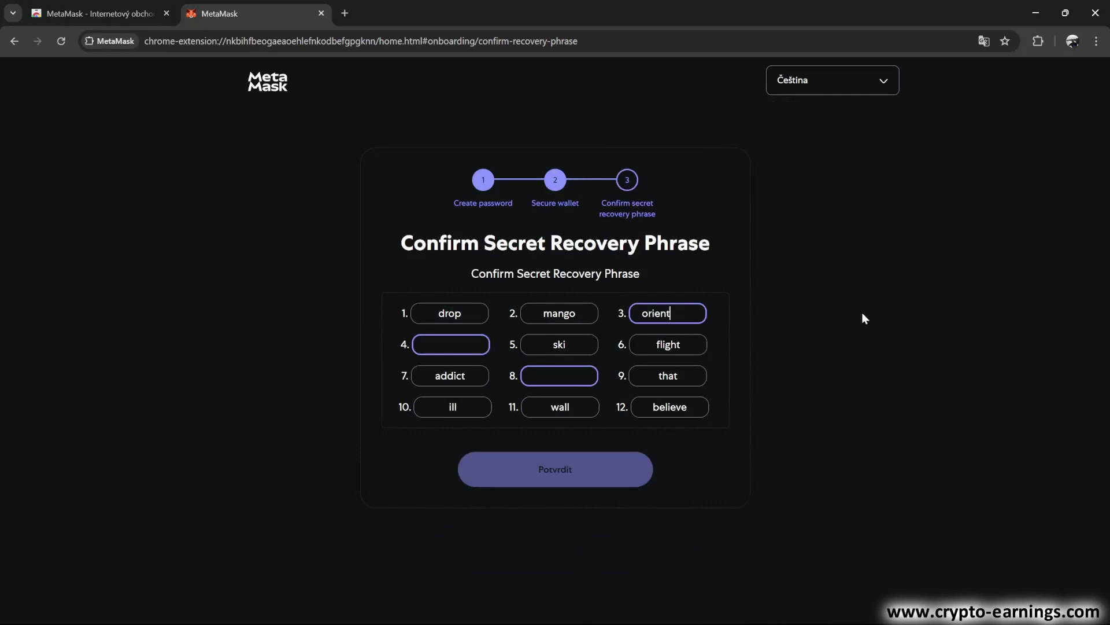
# Enter the missing recovery-phrase words in fields 3, 4 and 8, then confirm with Potvrdit
pyautogui.press('Tab')
pyautogui.press('Tab')
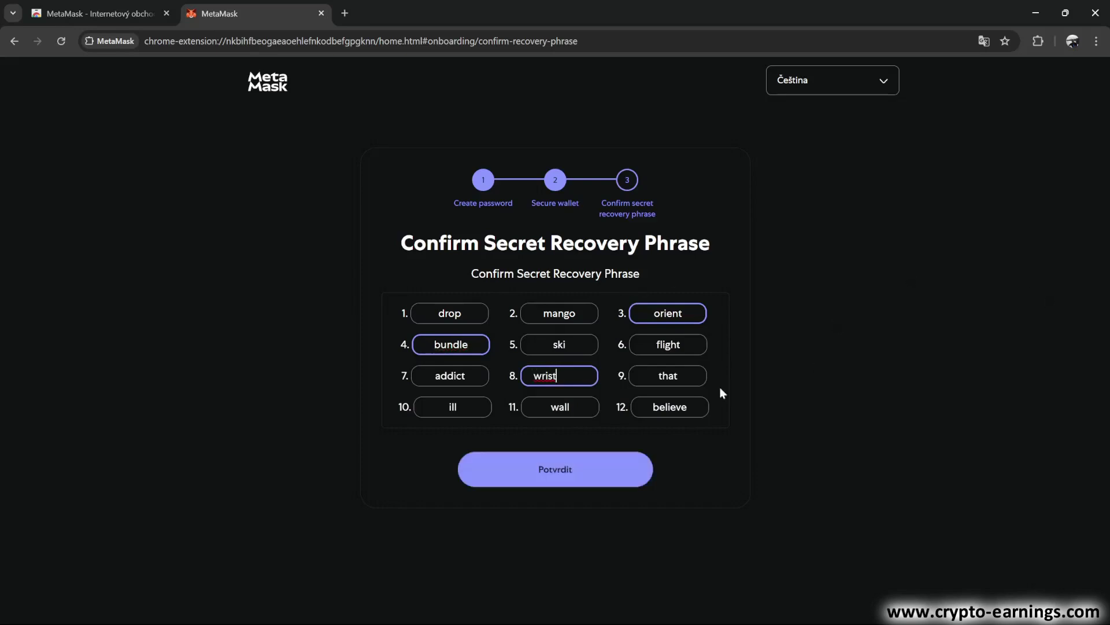
pyautogui.click(558, 477)
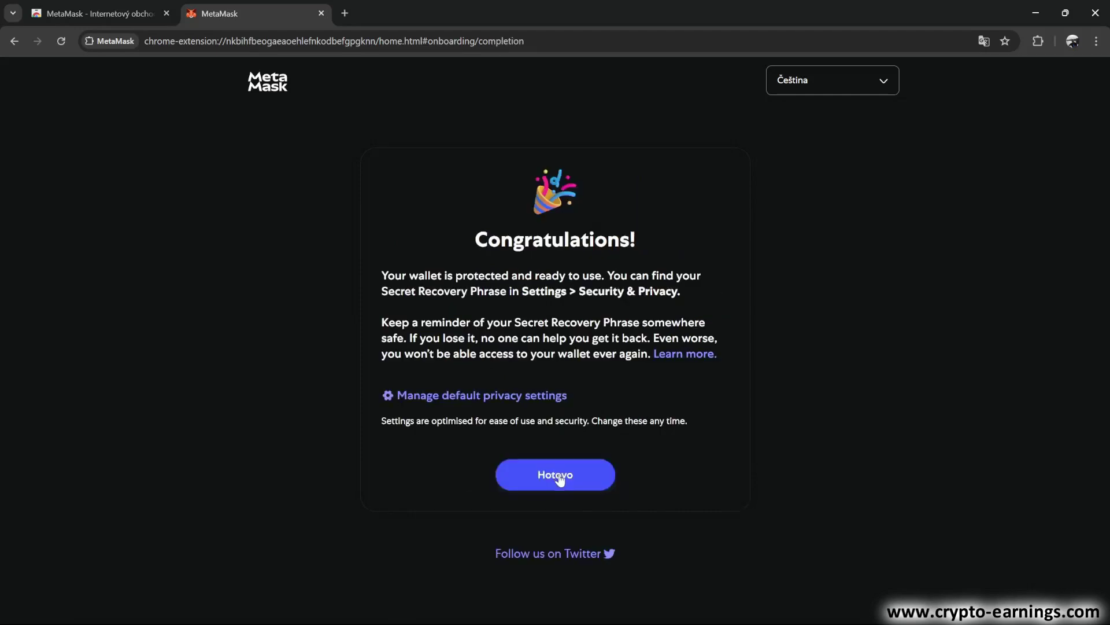
# Click through the congratulations and pin-extension screens (Hotovo, Další, Hotovo) to the wallet home
pyautogui.click(558, 477)
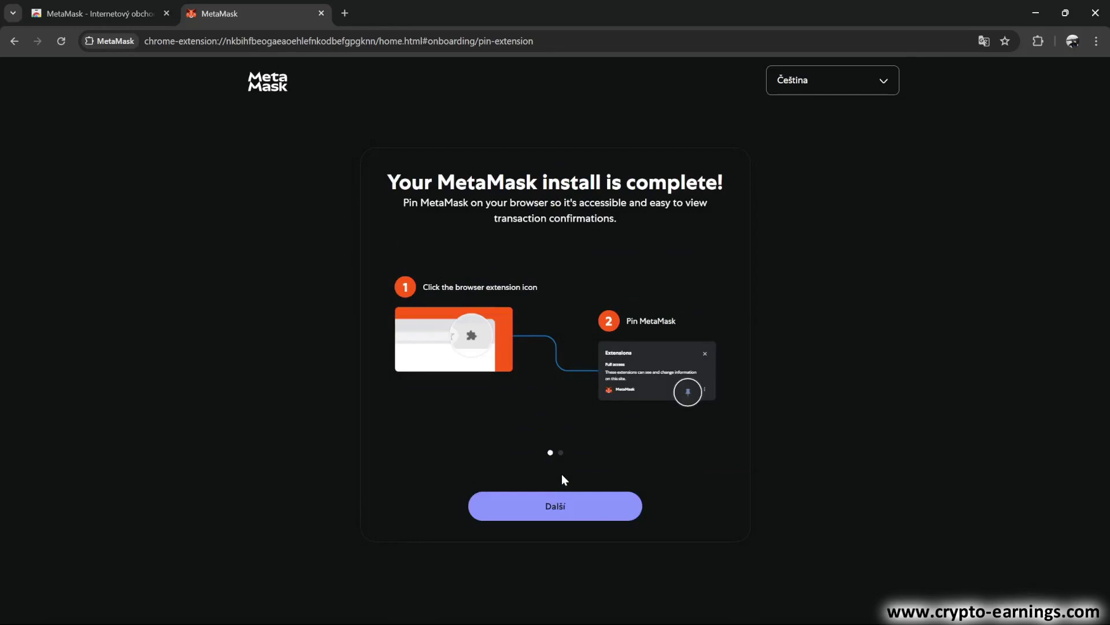
pyautogui.click(561, 501)
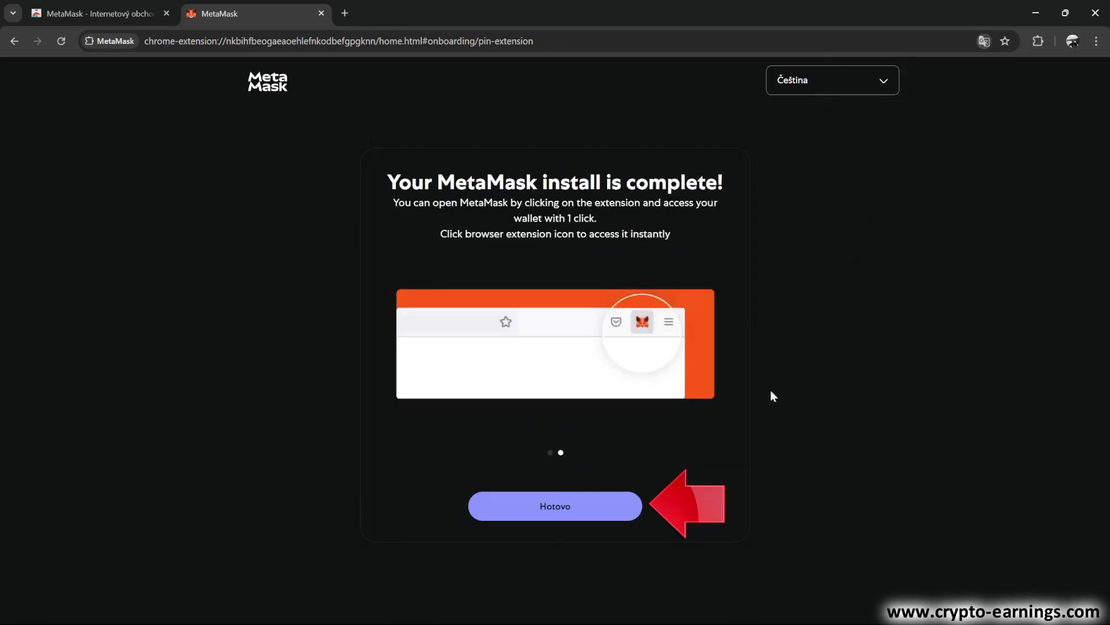
pyautogui.click(580, 504)
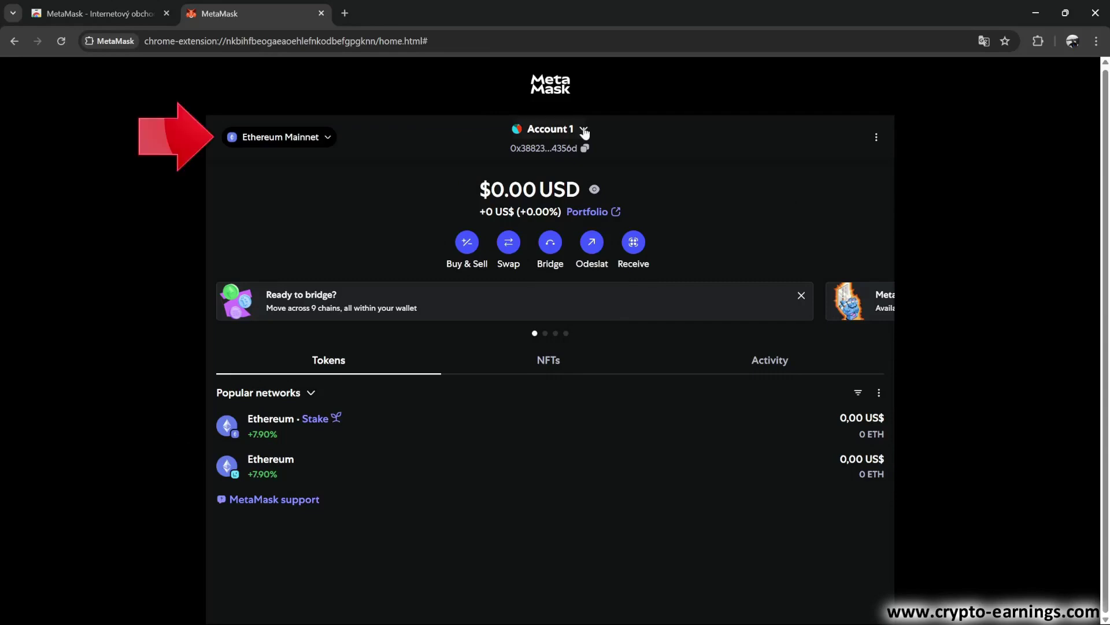
# Add Binance Smart Chain from the network list and approve the new network
pyautogui.click(328, 139)
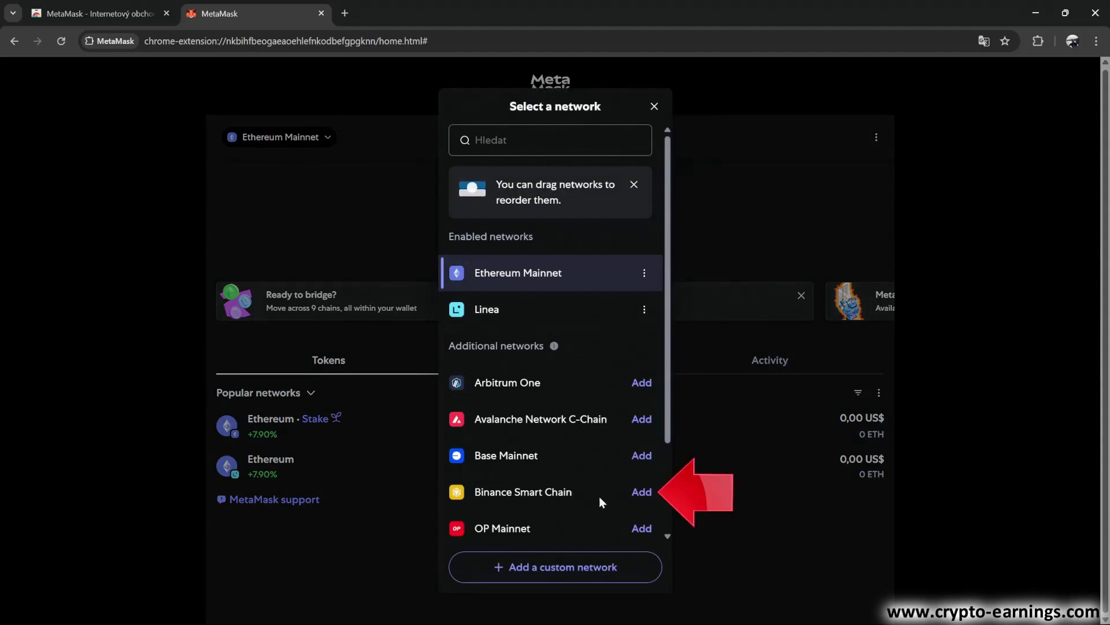
pyautogui.click(643, 493)
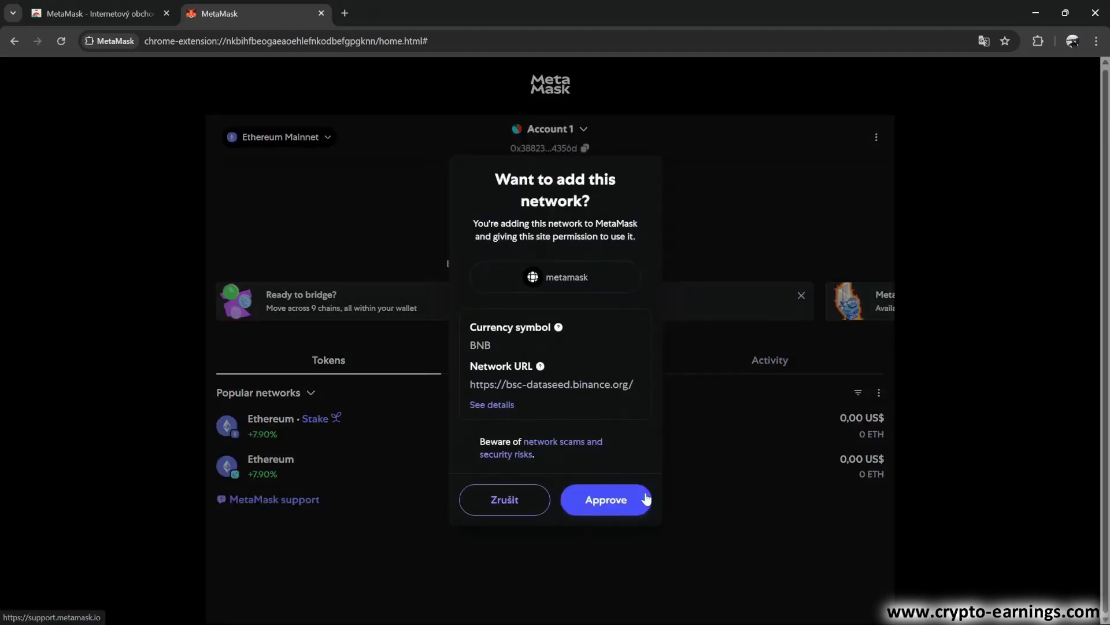
pyautogui.click(601, 501)
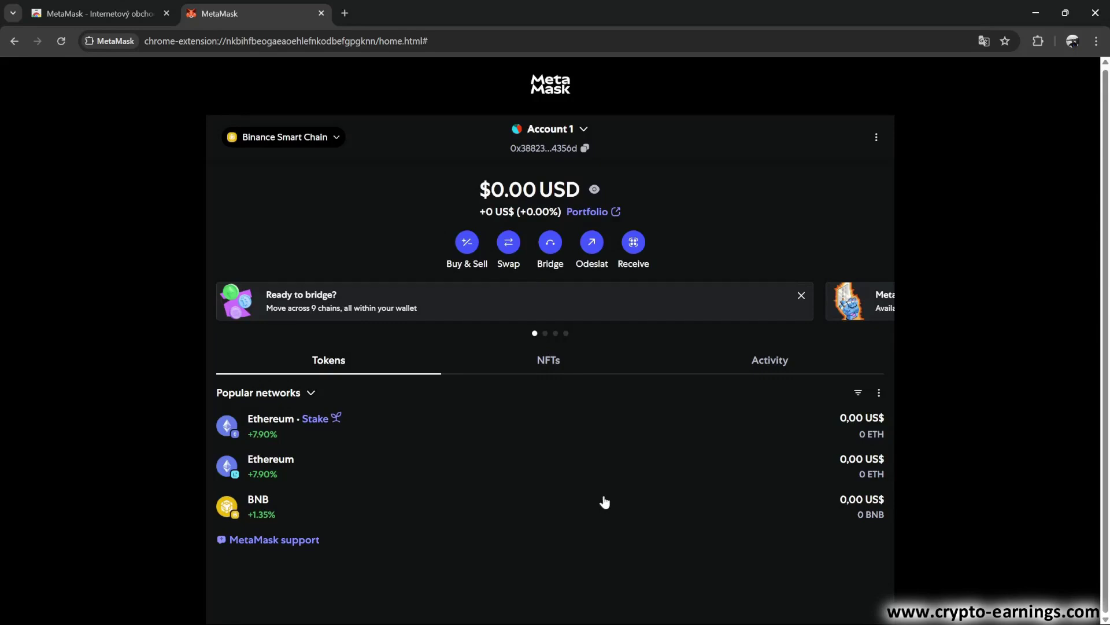
# Switch the wallet to Ethereum Mainnet, then back to Binance Smart Chain
pyautogui.click(341, 137)
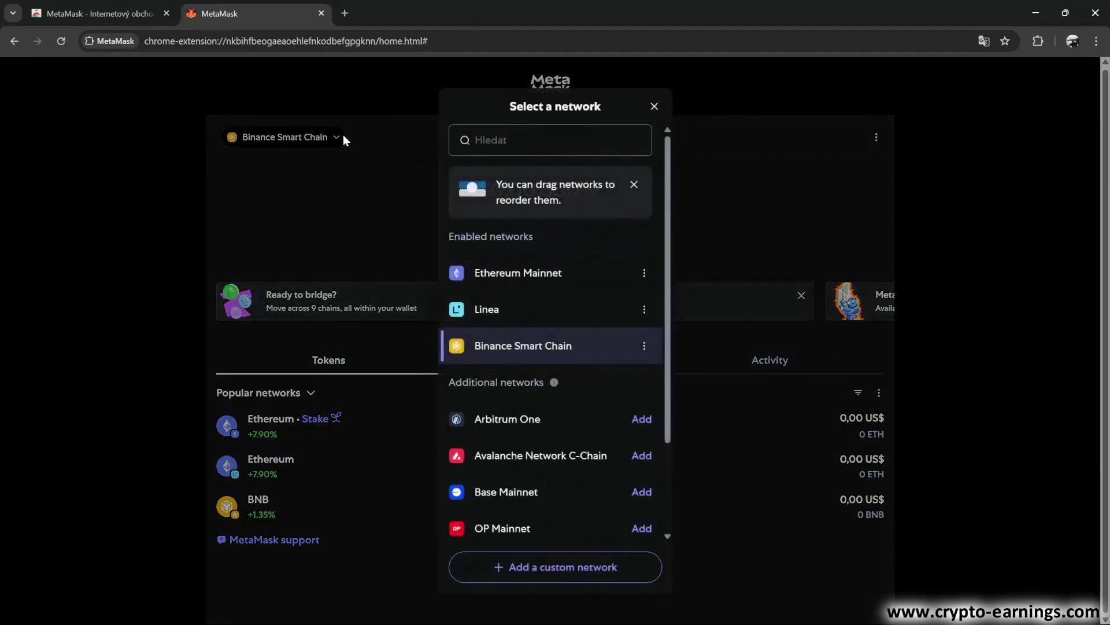
pyautogui.click(539, 275)
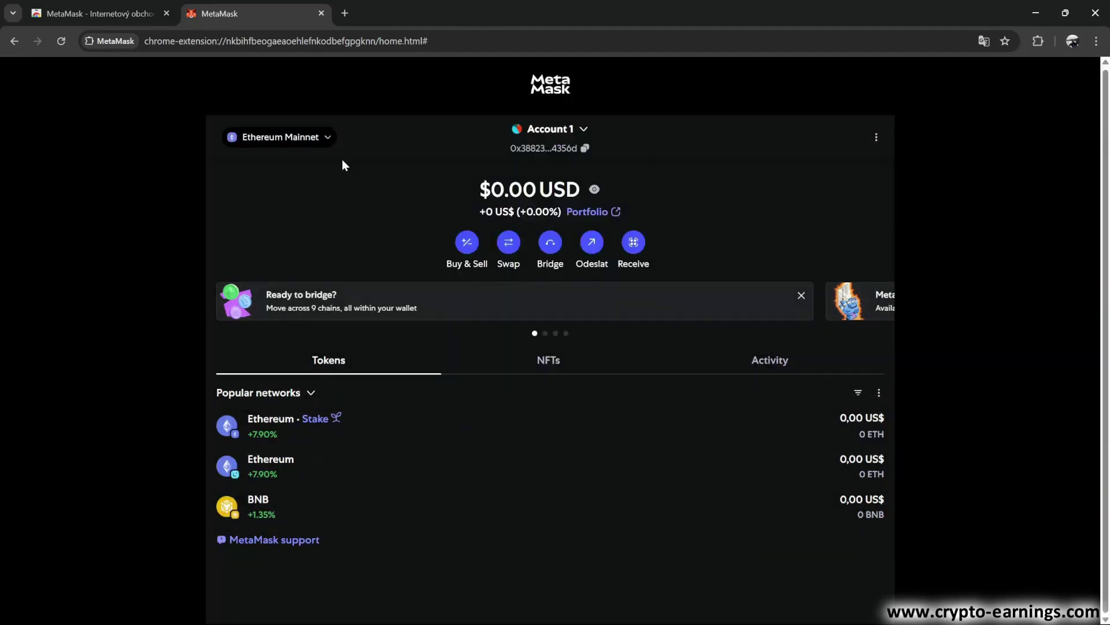
pyautogui.click(325, 137)
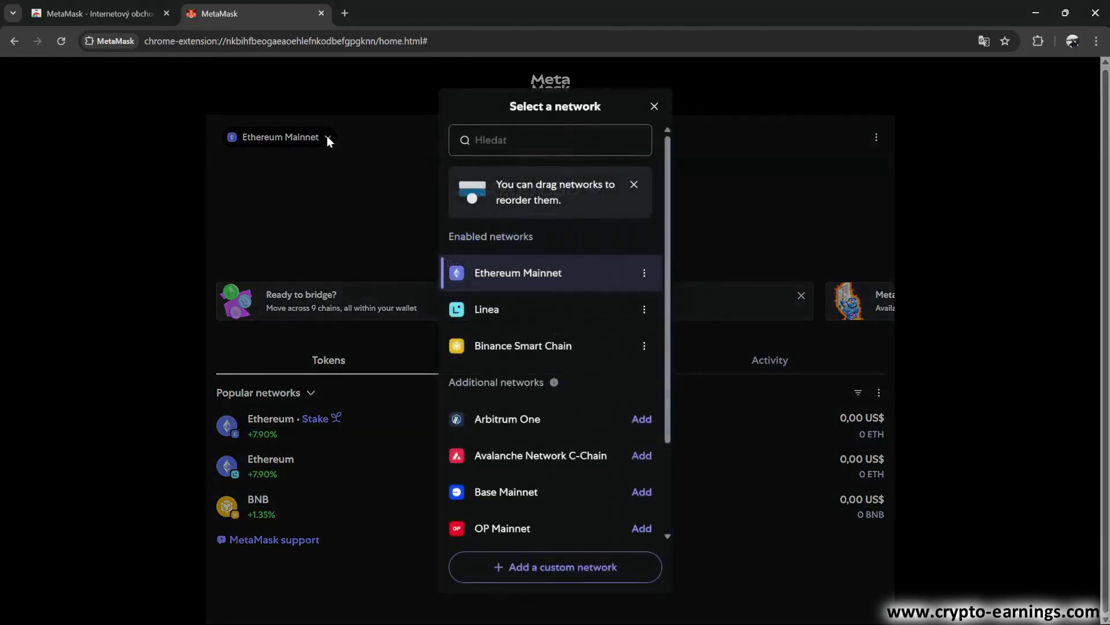
pyautogui.click(540, 348)
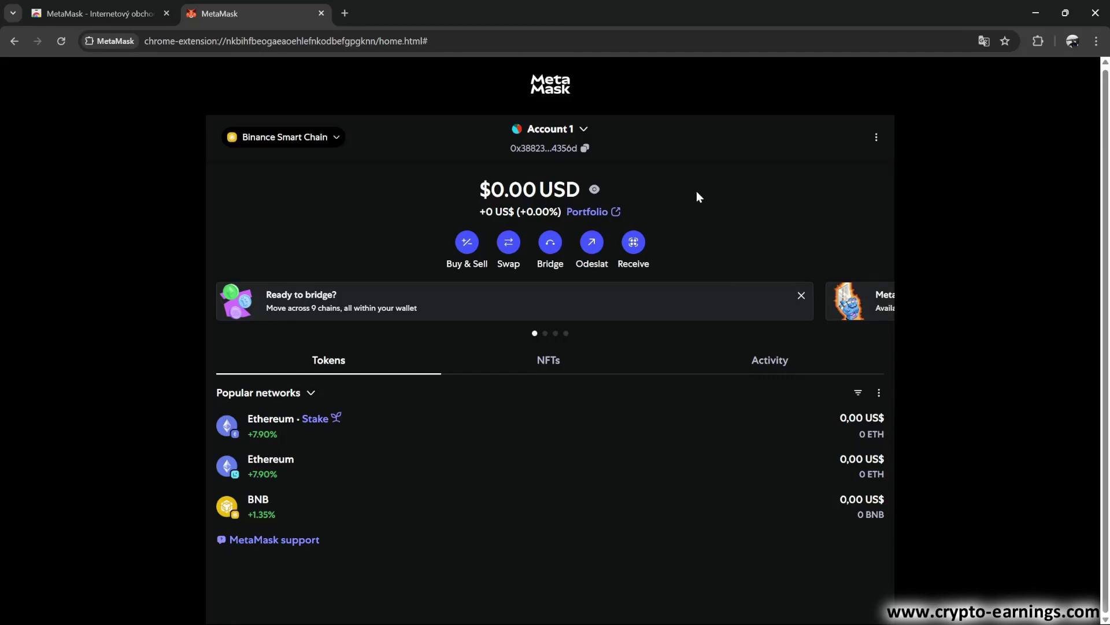
pyautogui.click(584, 133)
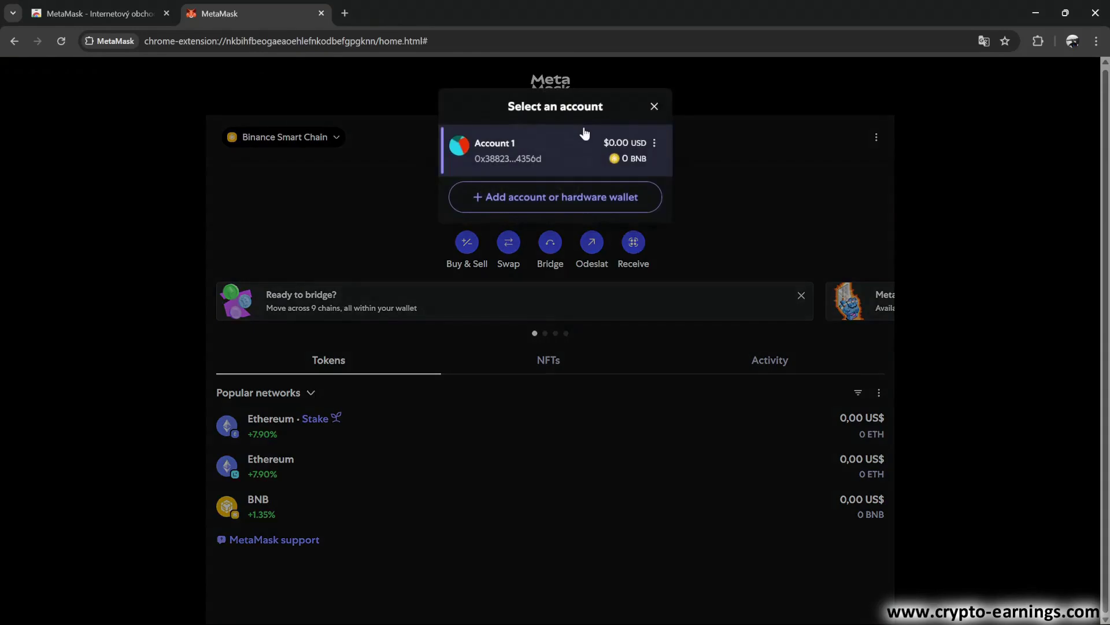
pyautogui.click(654, 144)
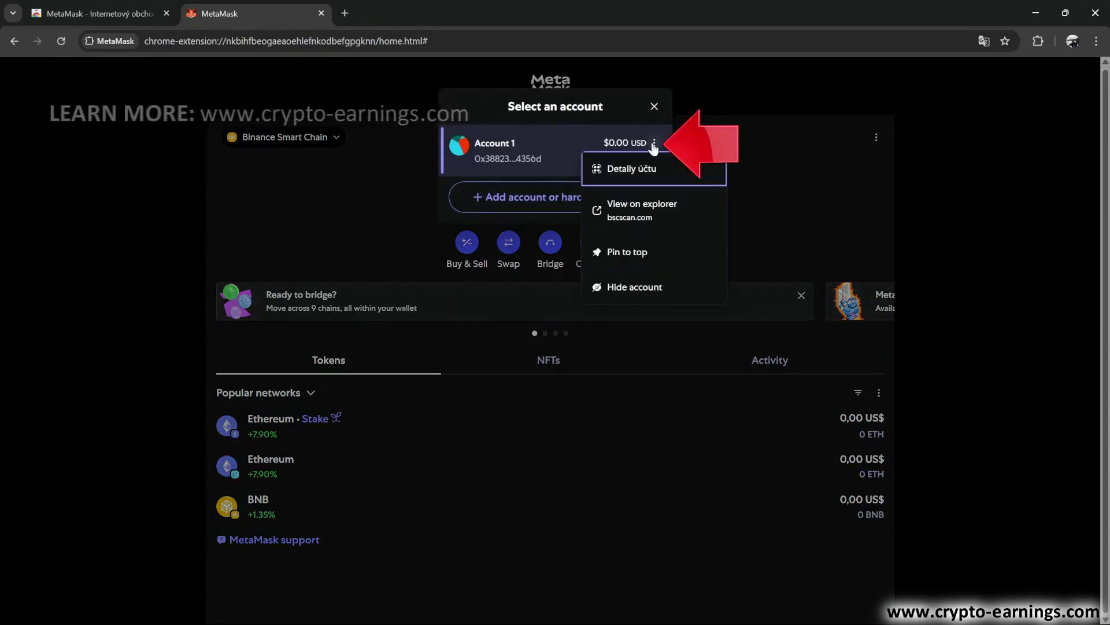
pyautogui.click(628, 175)
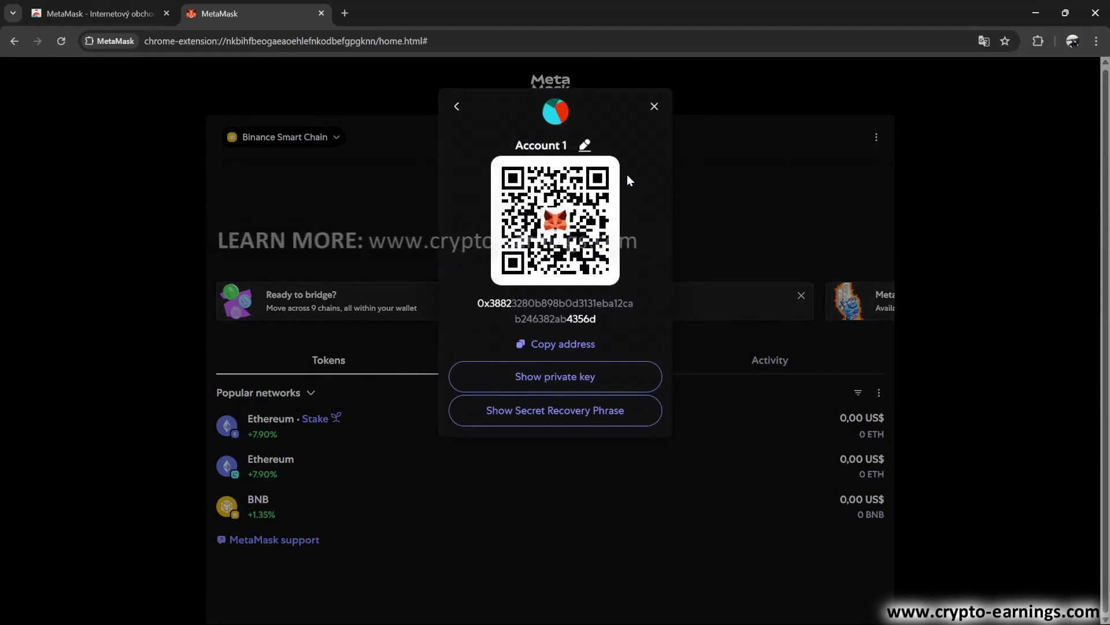
pyautogui.click(654, 108)
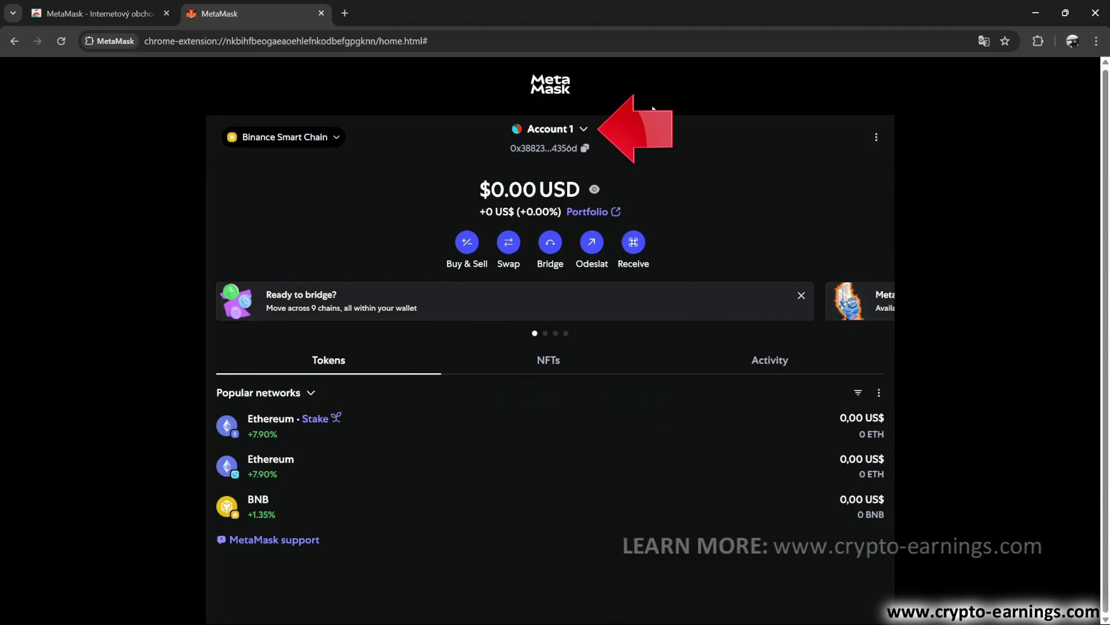
# Add a new Ethereum account named Account 2 from the account list
pyautogui.click(585, 131)
pyautogui.click(554, 198)
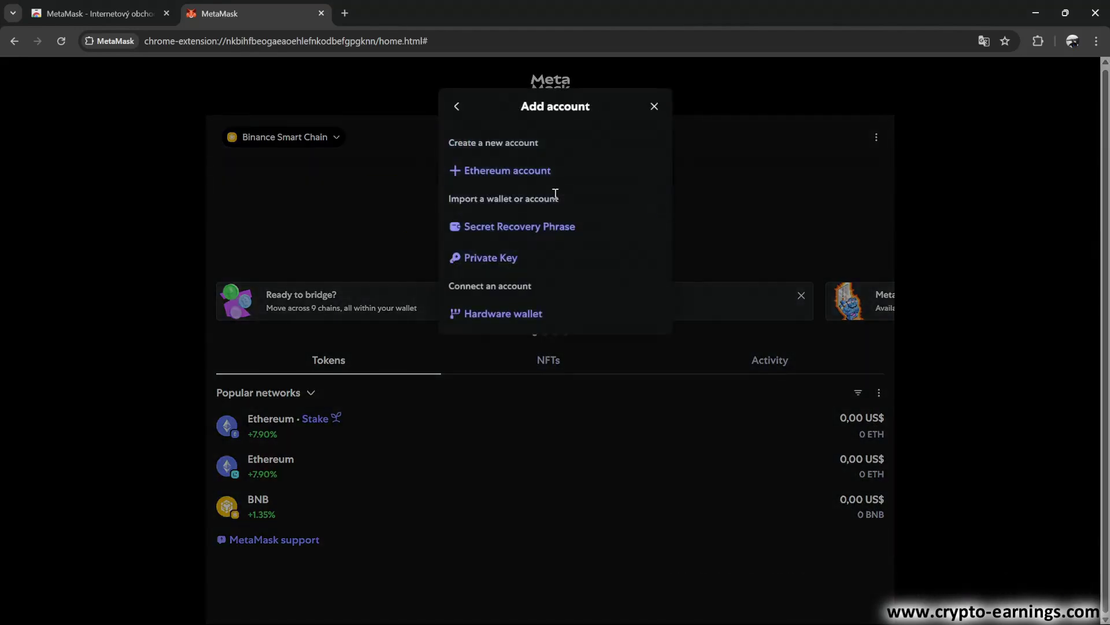
pyautogui.click(513, 173)
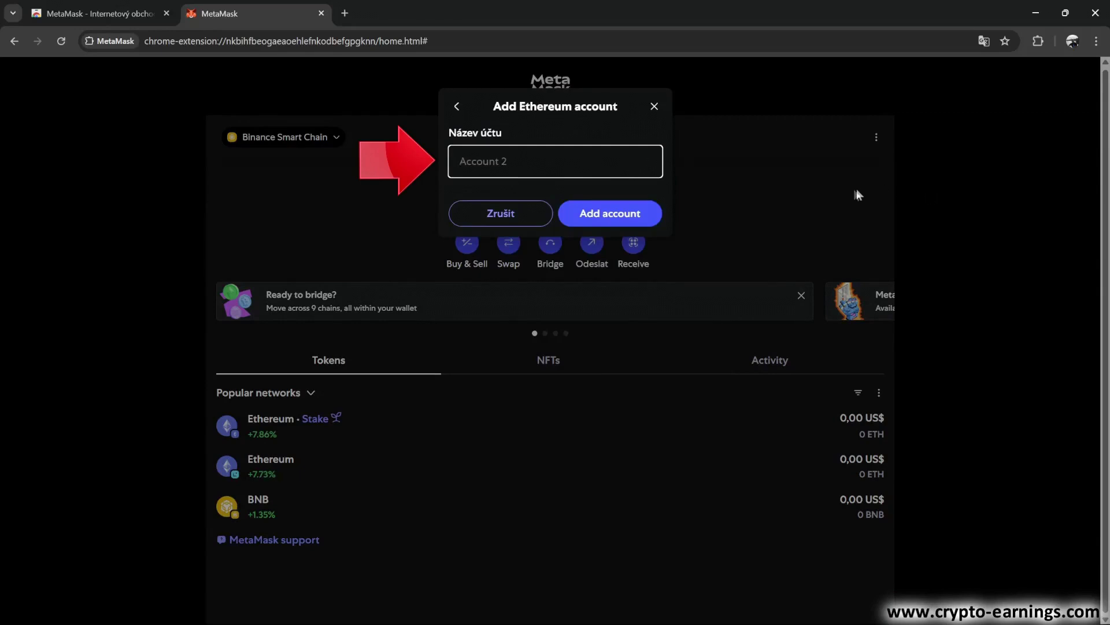
pyautogui.click(627, 220)
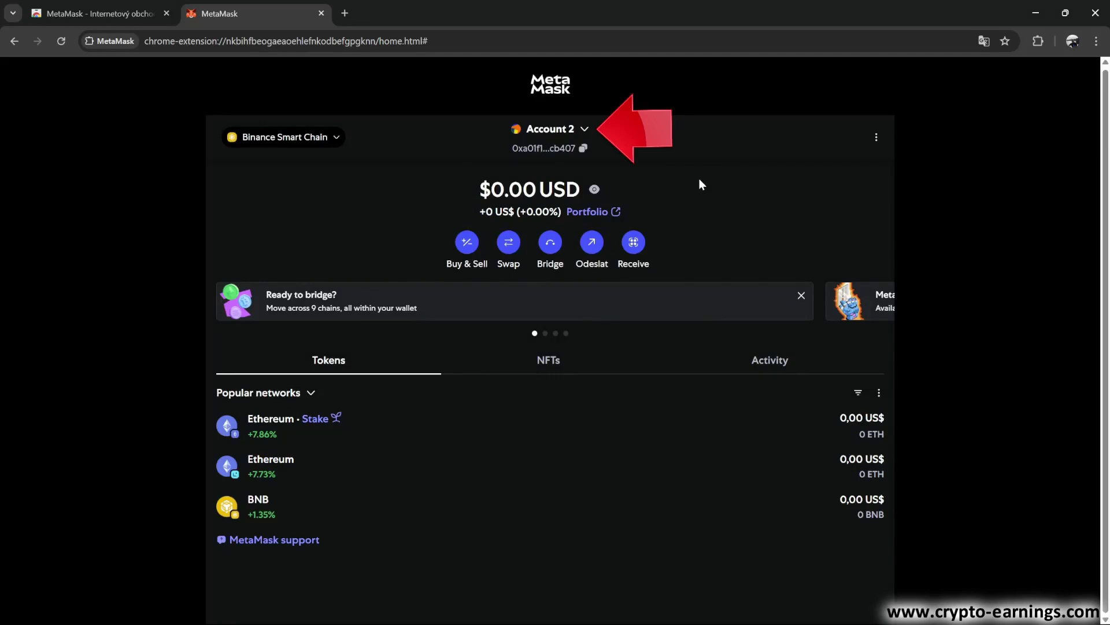
# Reopen the account list and select Account 1 as the active account
pyautogui.click(585, 131)
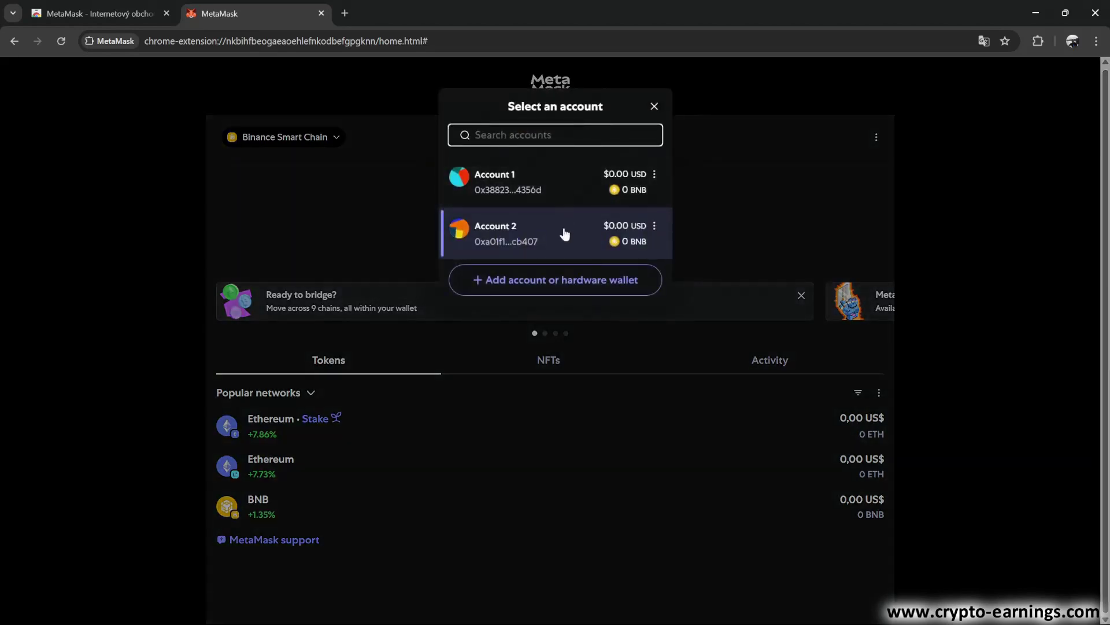
pyautogui.click(564, 232)
pyautogui.click(584, 127)
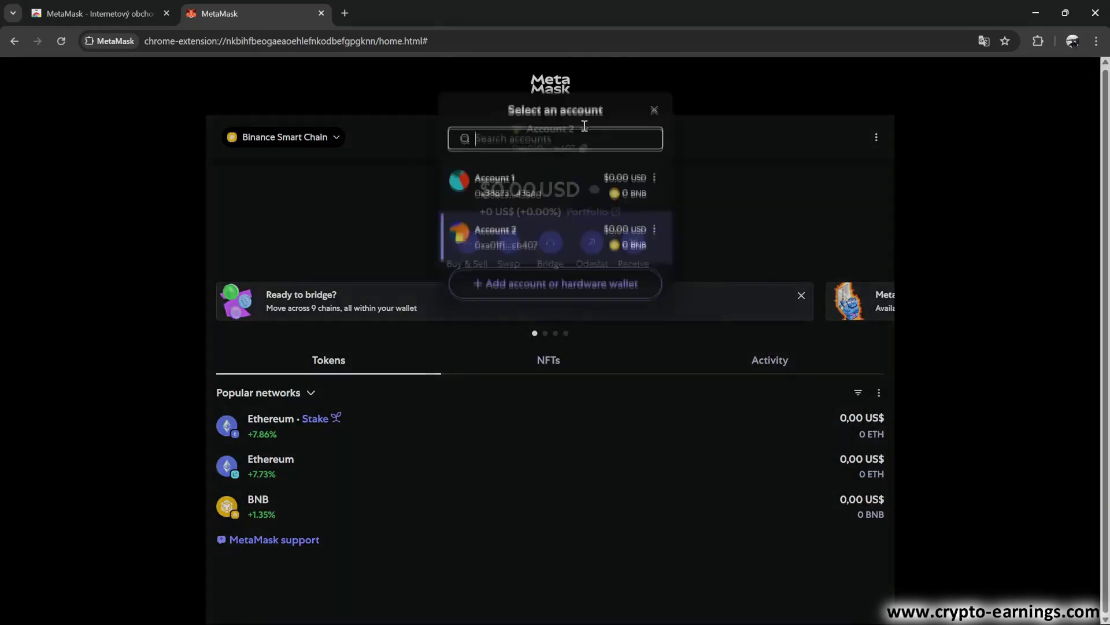
pyautogui.click(559, 185)
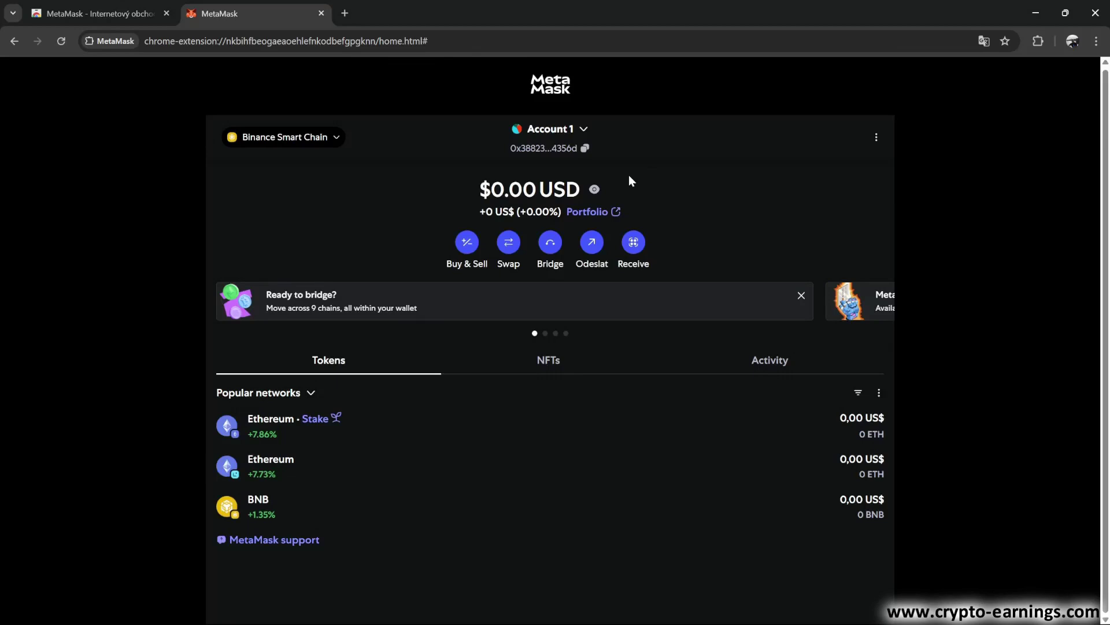
# Open the Add account options for a new, imported or hardware account
pyautogui.click(585, 131)
pyautogui.click(555, 194)
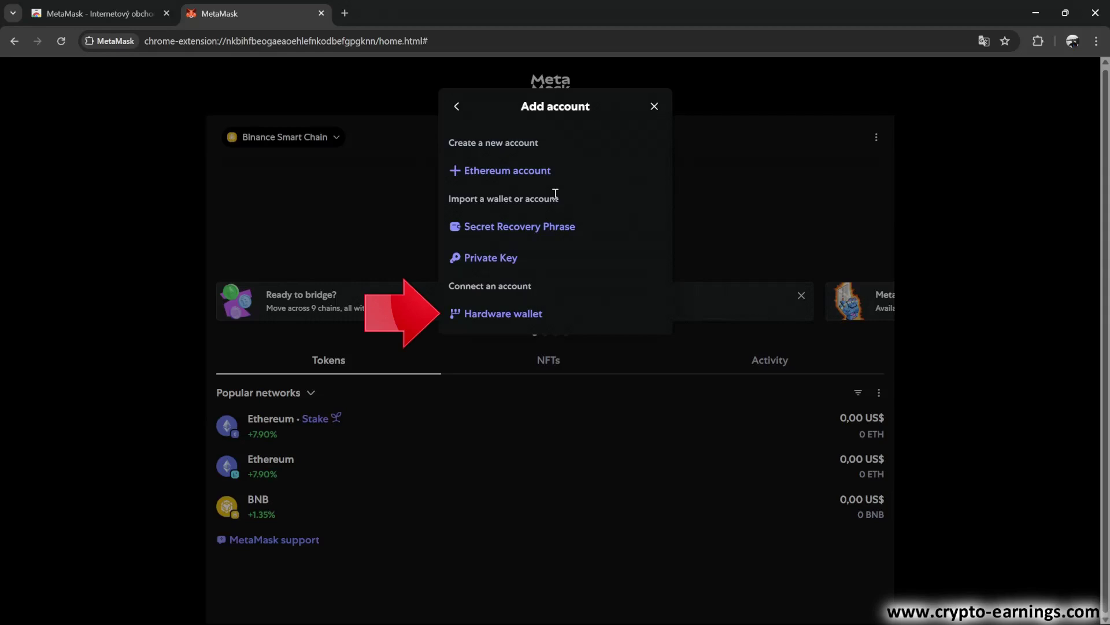
# Close the MetaMask tab, pin MetaMask to Chrome's toolbar, and open its popup
pyautogui.click(321, 14)
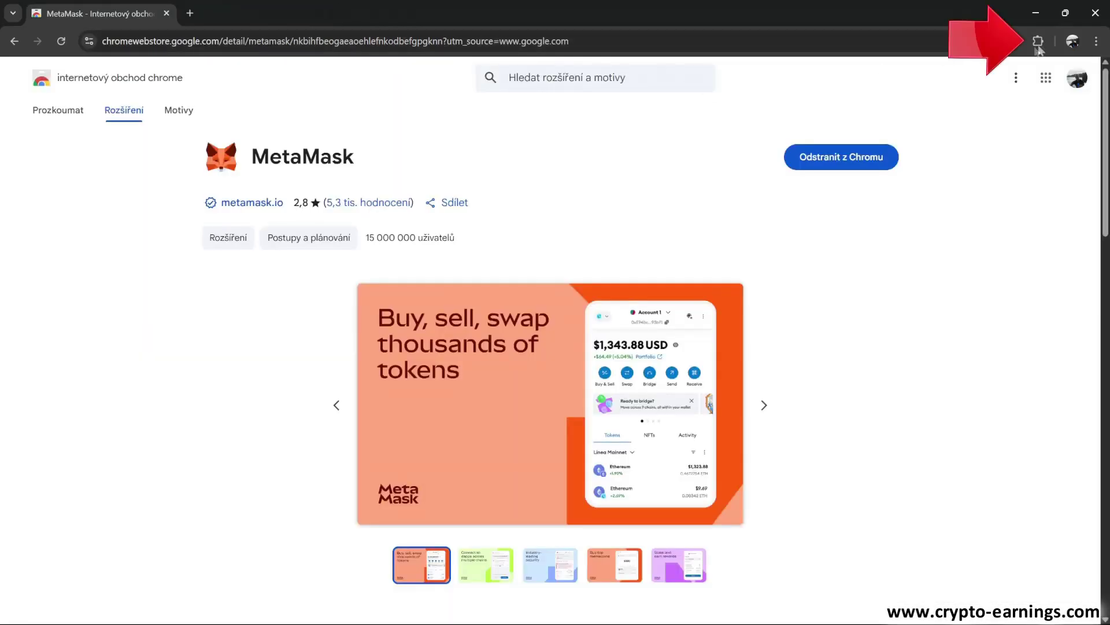
pyautogui.click(1038, 41)
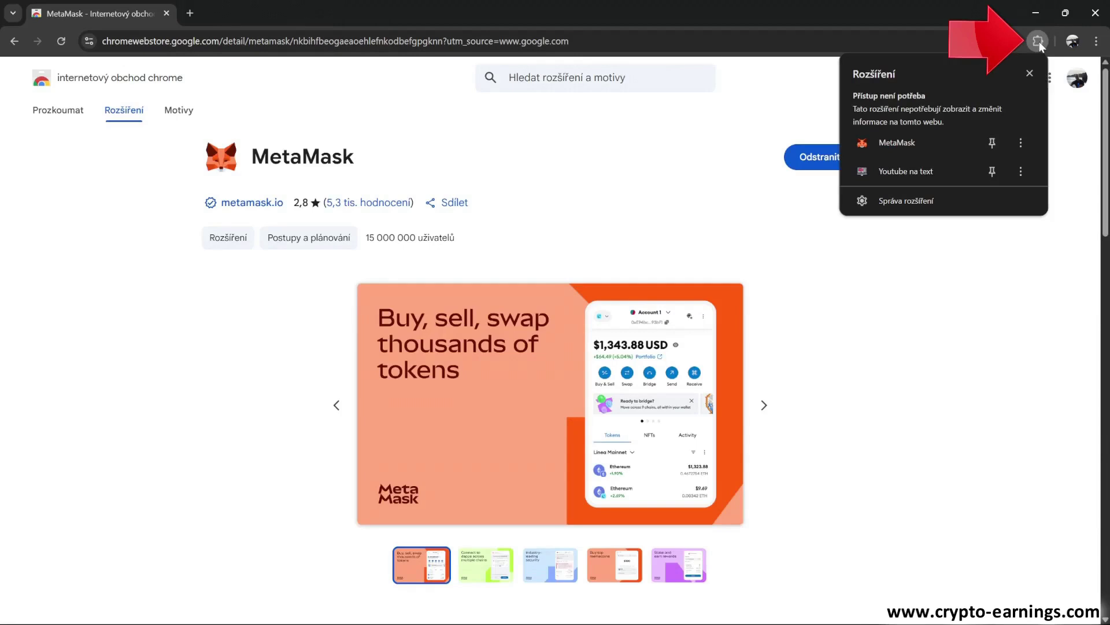
pyautogui.click(993, 143)
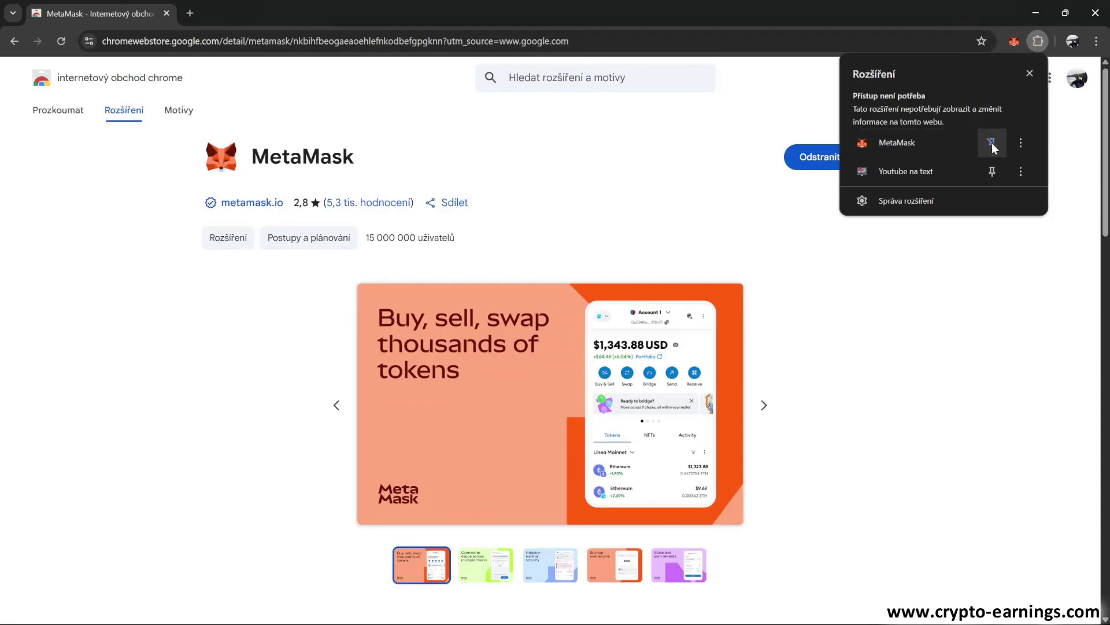
pyautogui.click(900, 143)
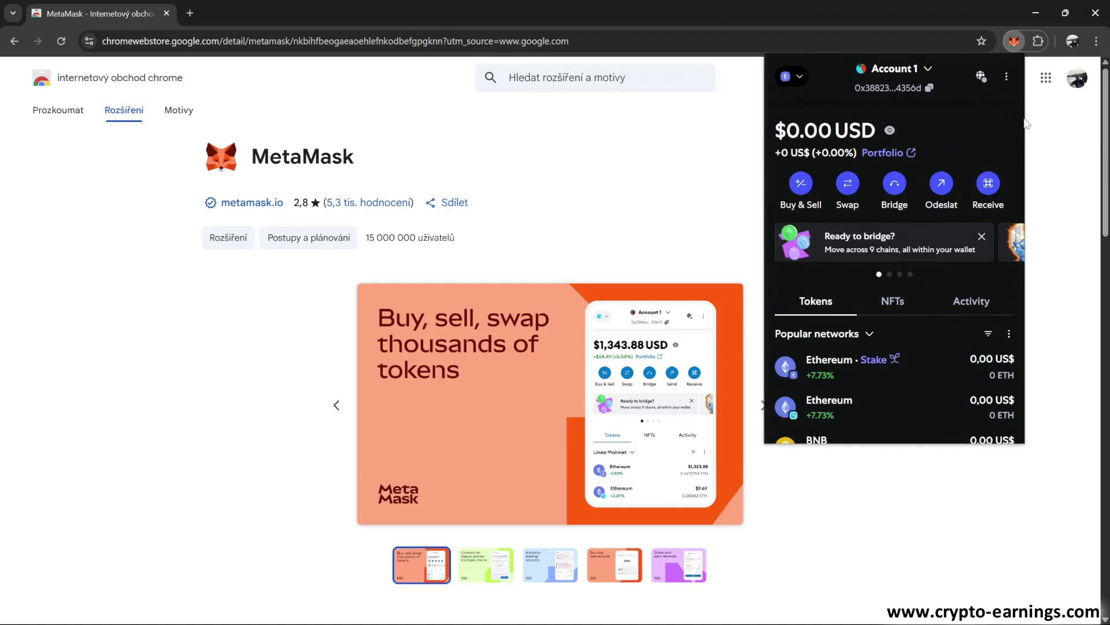
# Switch the popup wallet's network to Binance Smart Chain
pyautogui.scroll(-2, 970, 267)
pyautogui.scroll(2, 966, 265)
pyautogui.click(799, 78)
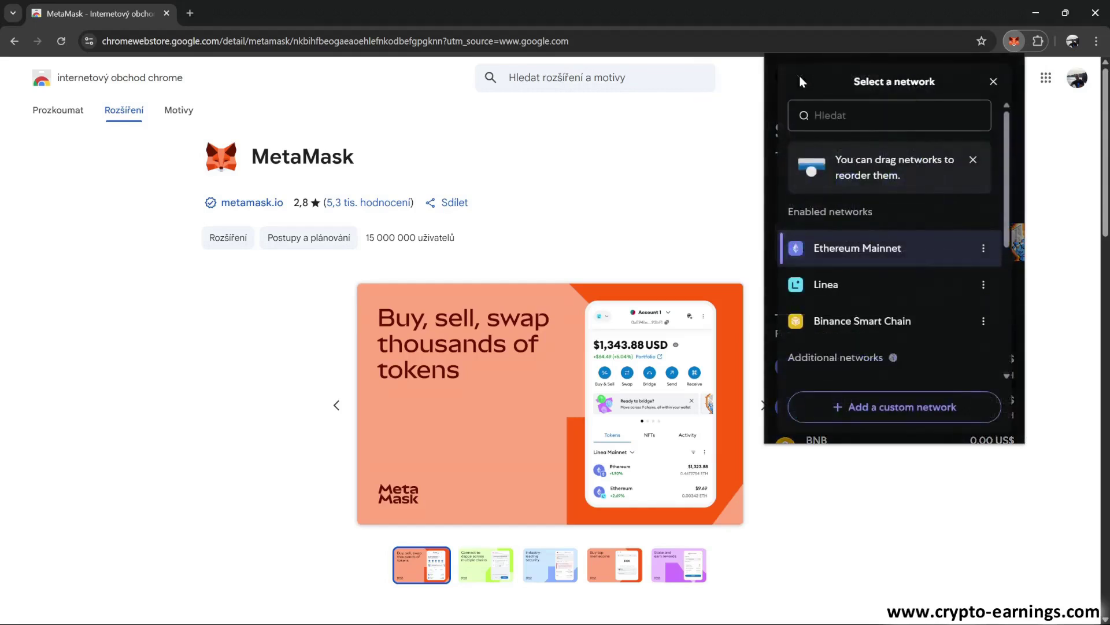
pyautogui.click(845, 321)
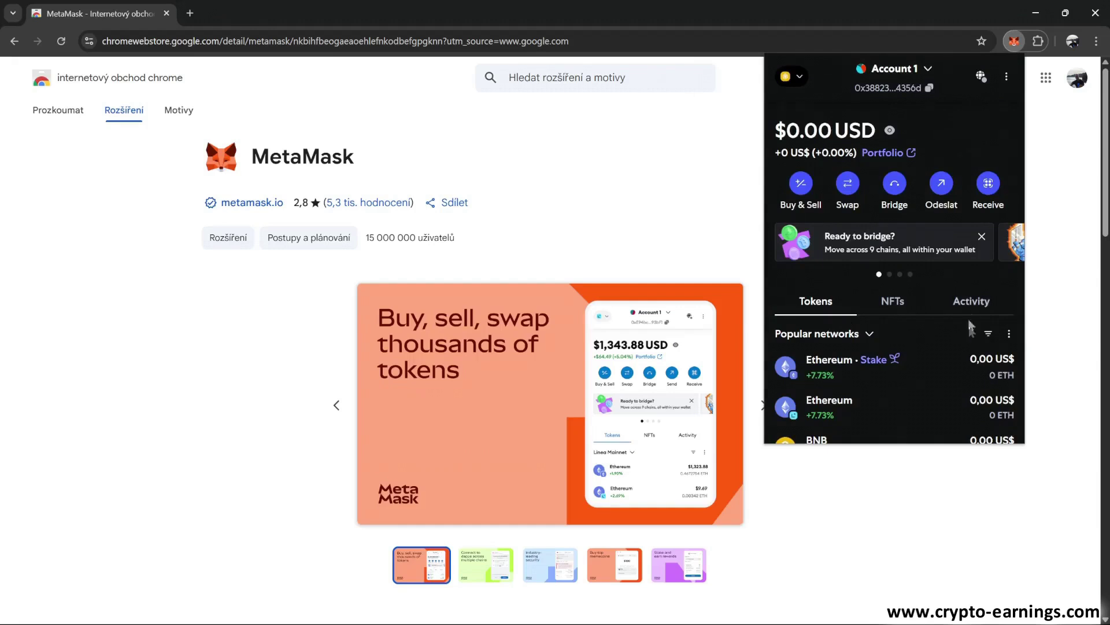
# View the BNB token page and its receiving address, then close the Receive view
pyautogui.scroll(-2, 962, 331)
pyautogui.click(875, 384)
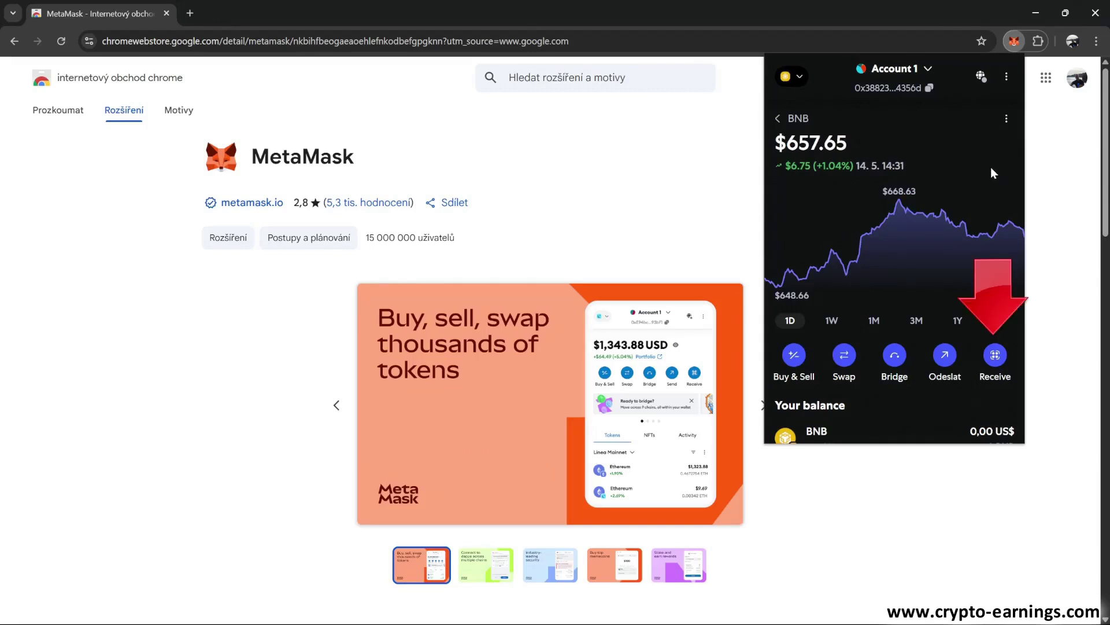
pyautogui.click(997, 358)
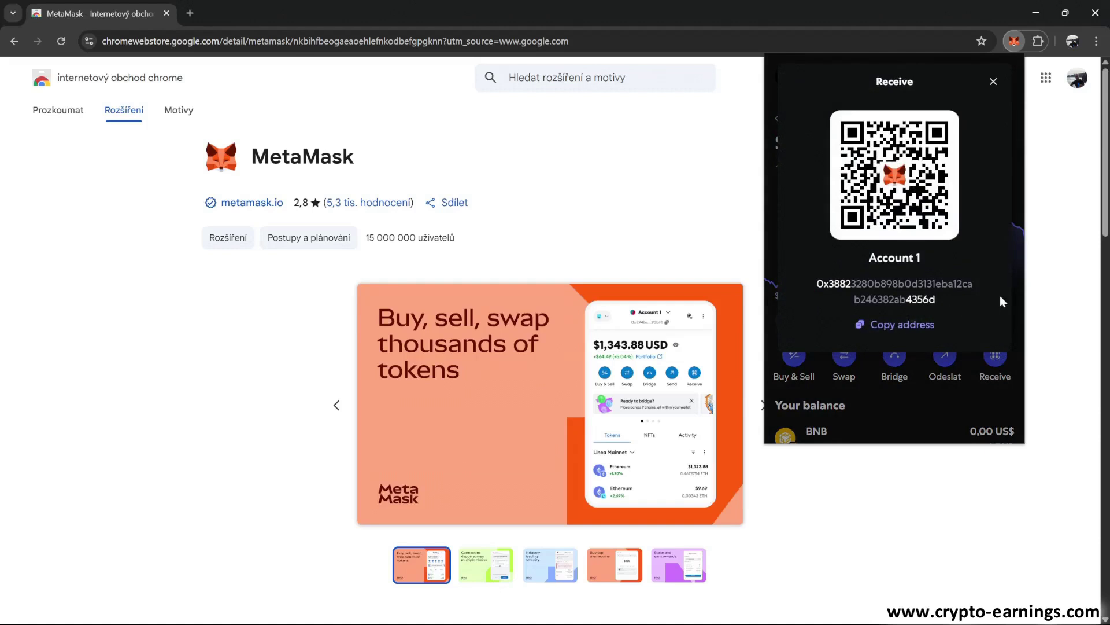
pyautogui.click(994, 82)
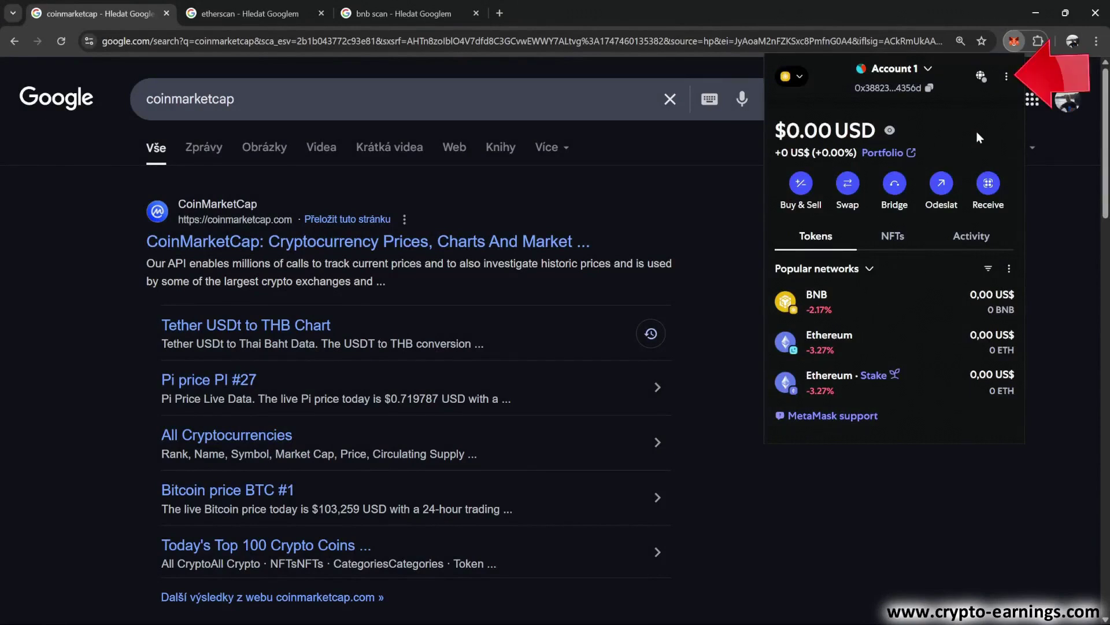
# Choose Expand view from the ⋮ menu to show the wallet in a full tab
pyautogui.click(1006, 77)
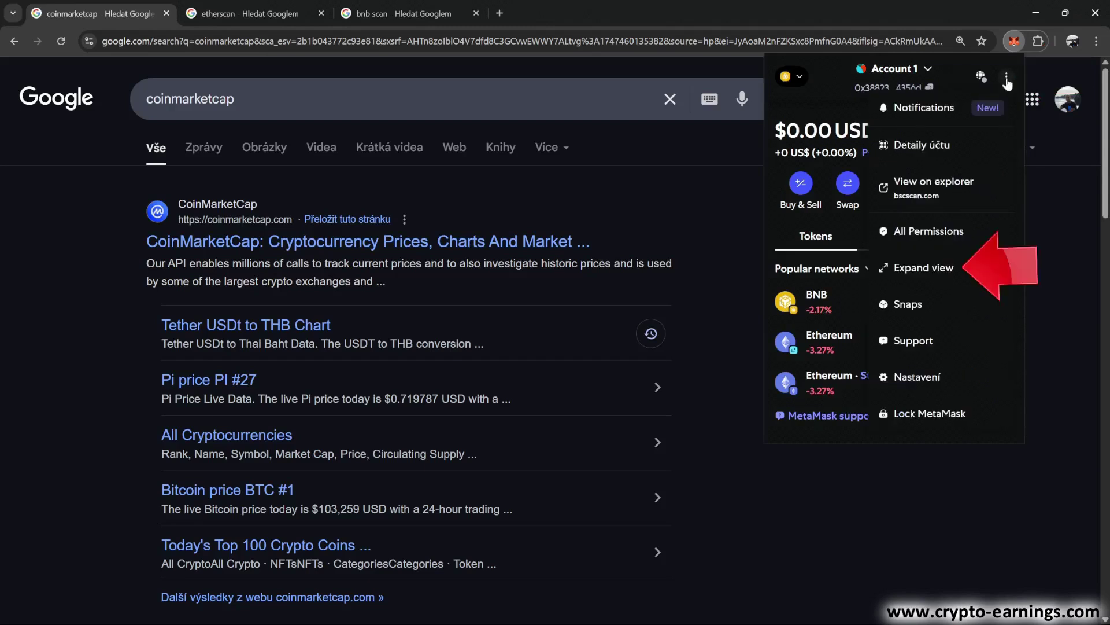
pyautogui.click(921, 270)
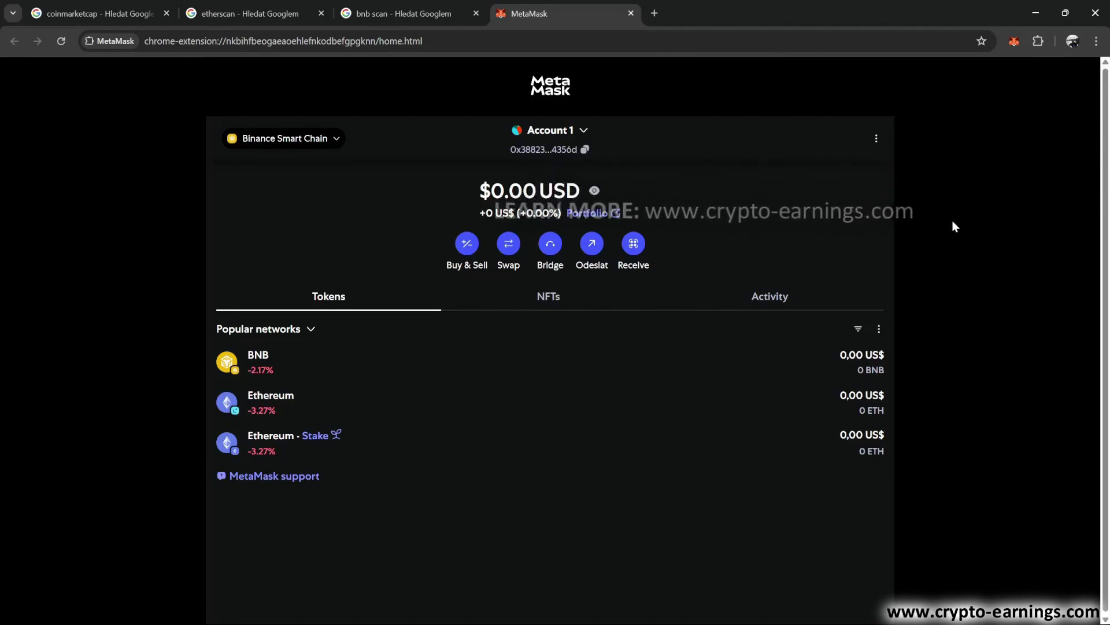
# In Import tokens, search 'usdt', clear the search, and switch to the custom token form
pyautogui.click(879, 329)
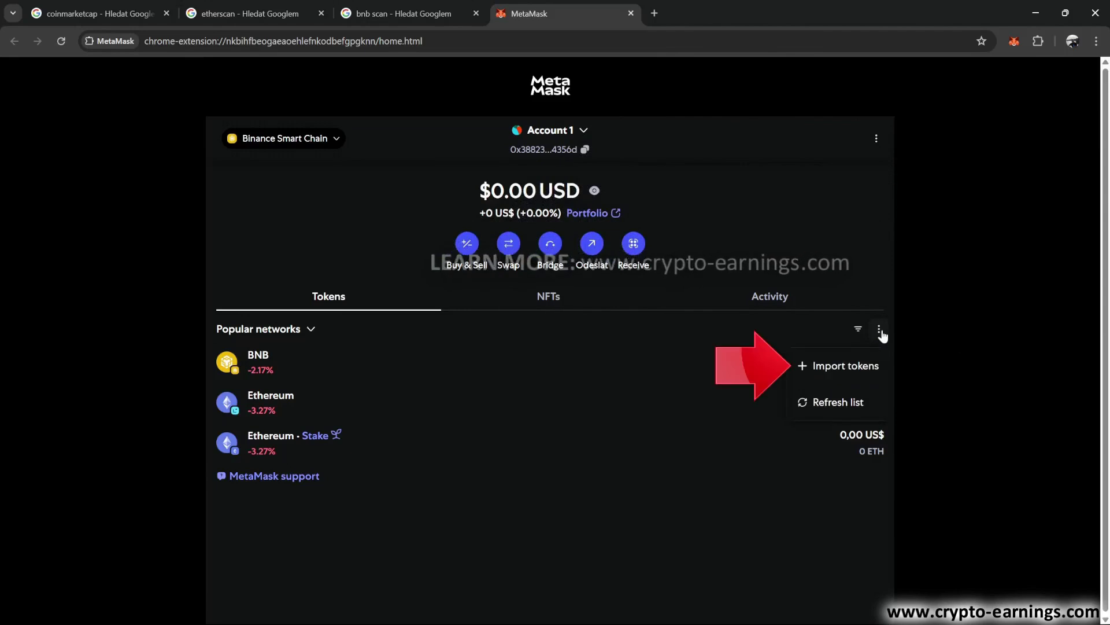
pyautogui.click(832, 370)
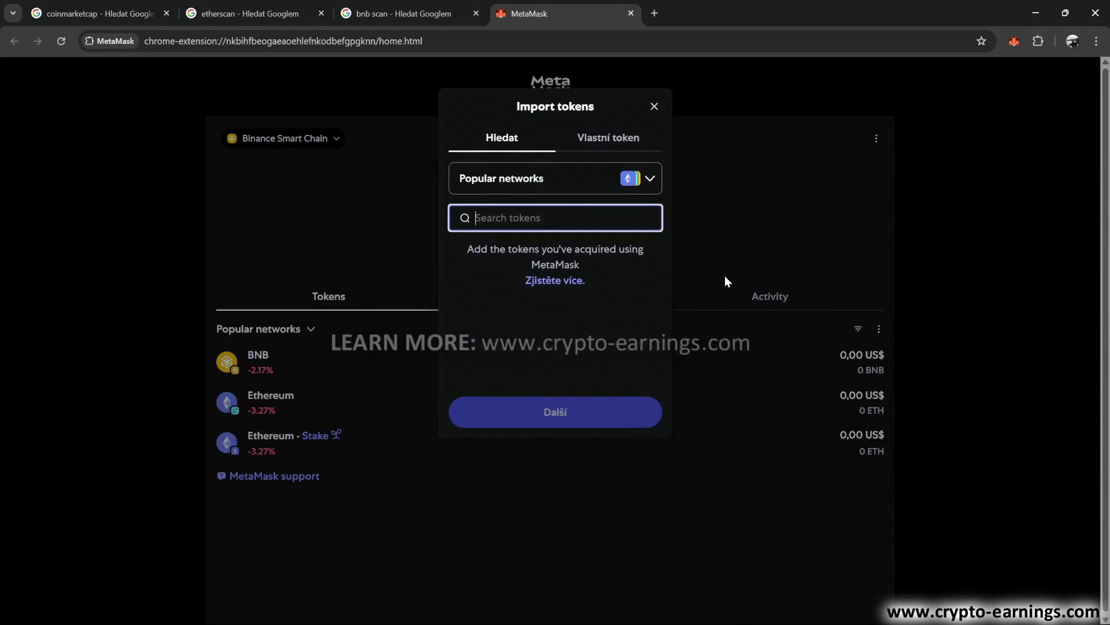
pyautogui.write('usdt')
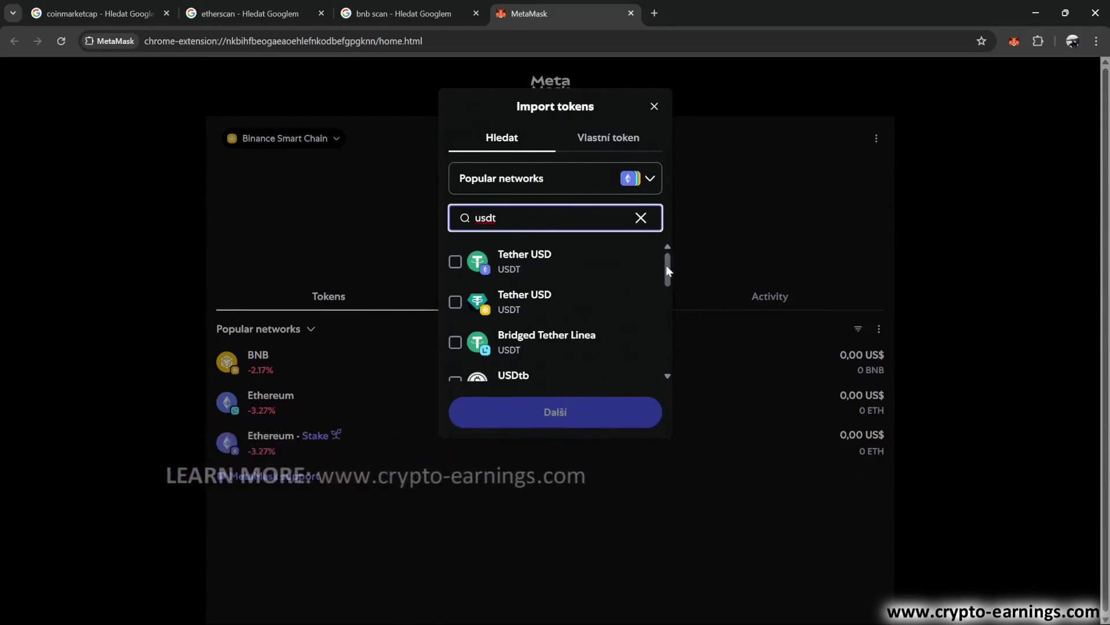
pyautogui.moveTo(668, 265)
pyautogui.mouseDown()
pyautogui.moveTo(666, 350)
pyautogui.moveTo(668, 261)
pyautogui.mouseUp()
pyautogui.click(640, 217)
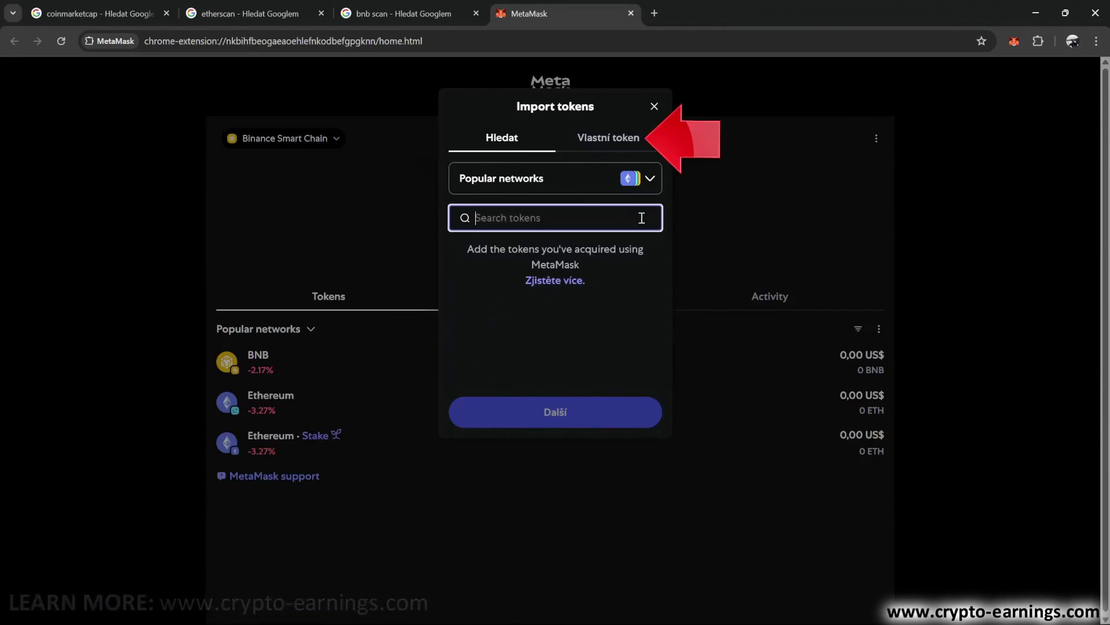
pyautogui.click(602, 139)
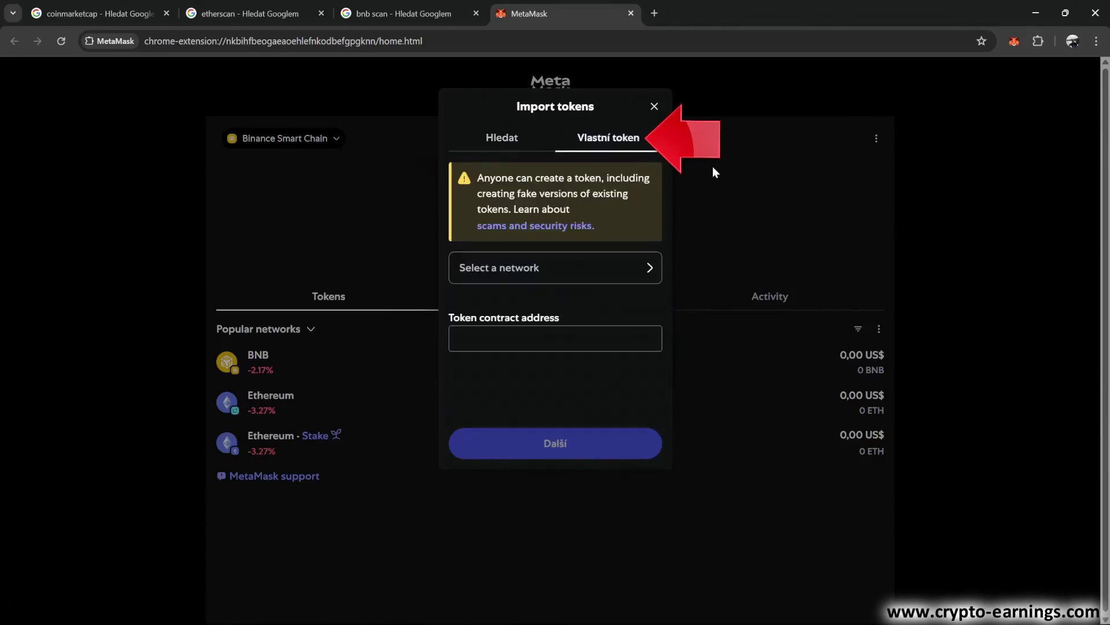
# Open the CoinMarketCap website from the Google results
pyautogui.click(67, 12)
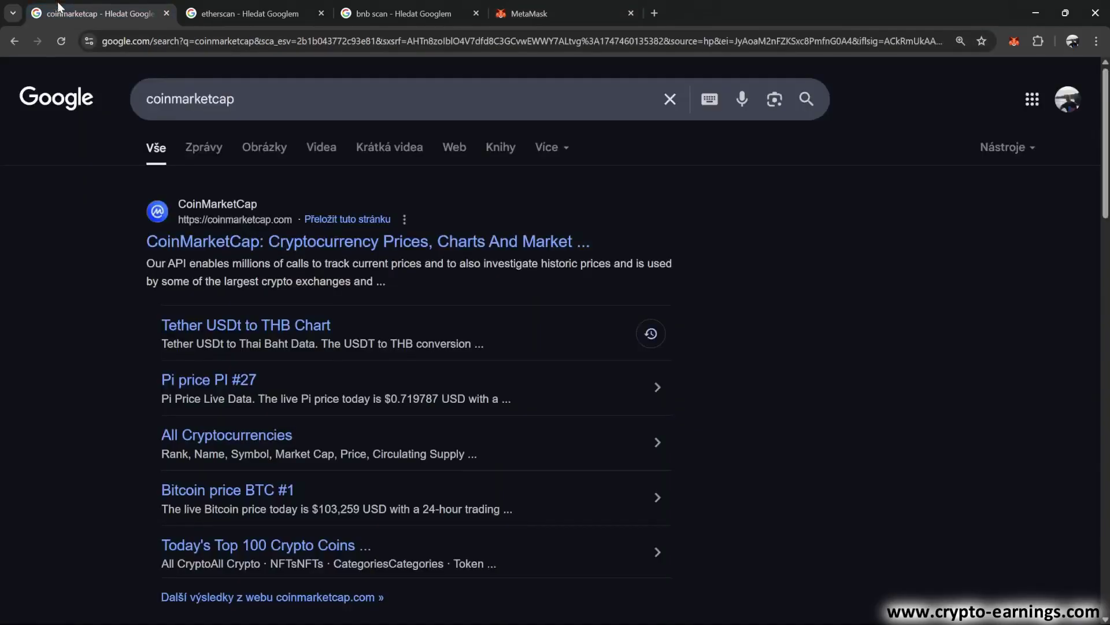
pyautogui.click(306, 248)
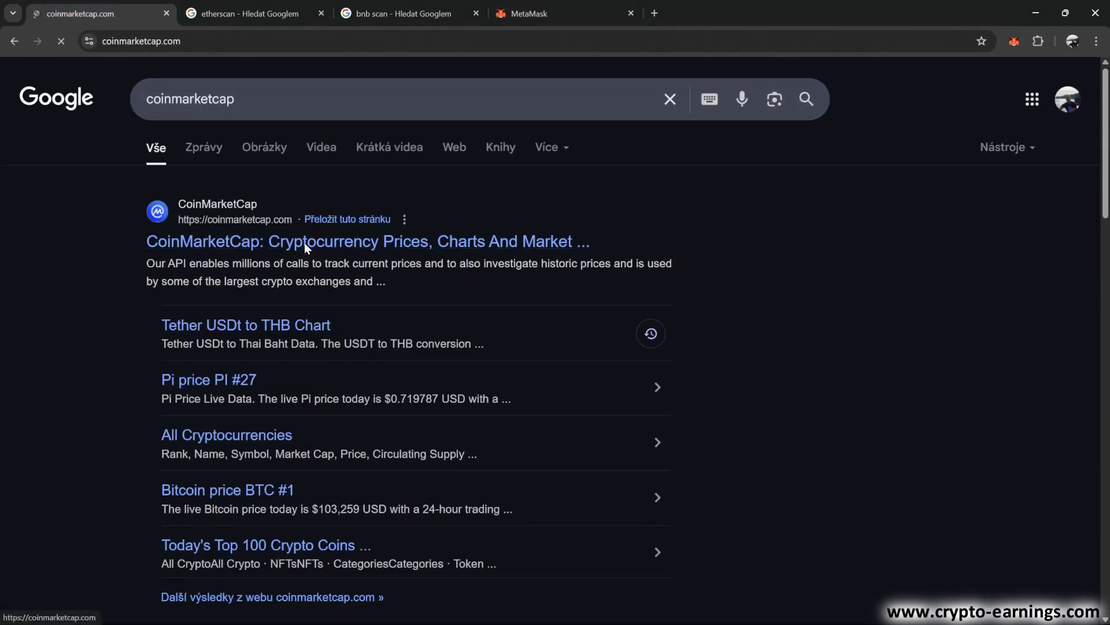
pyautogui.scroll(-4, 435, 476)
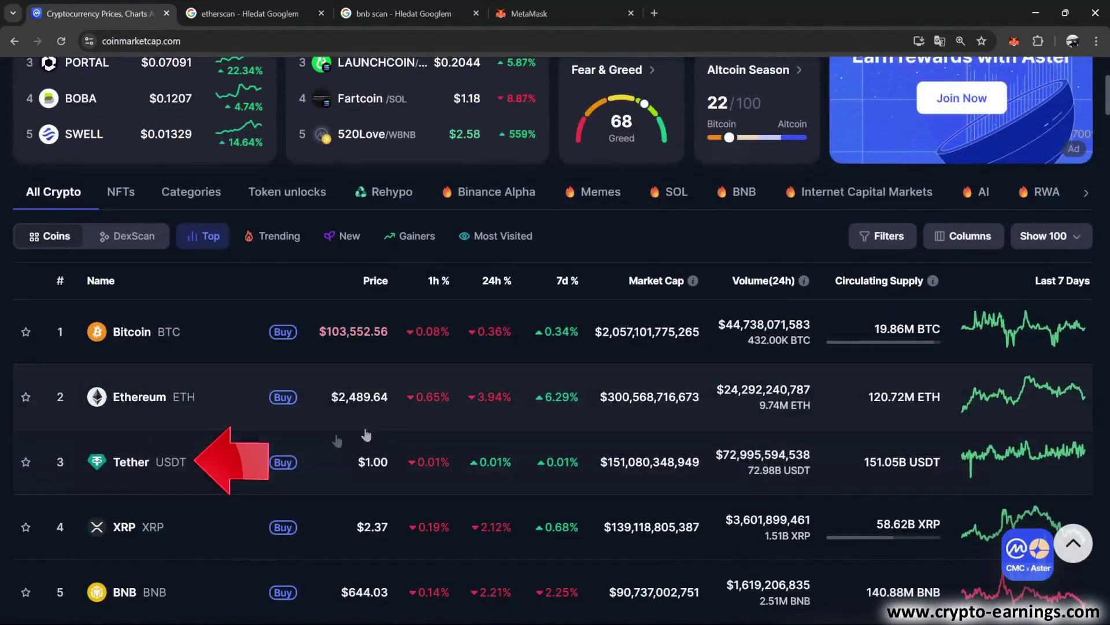
# Copy Tether's BNB Smart Chain (BEP20) contract address from its Contracts list
pyautogui.click(138, 466)
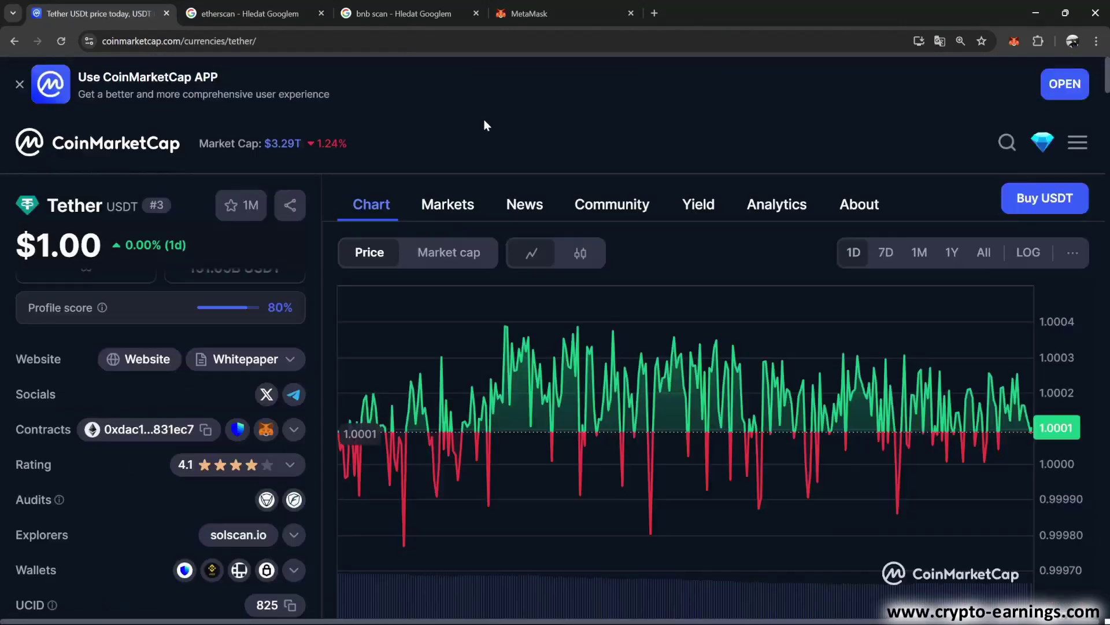
pyautogui.scroll(-1, 484, 120)
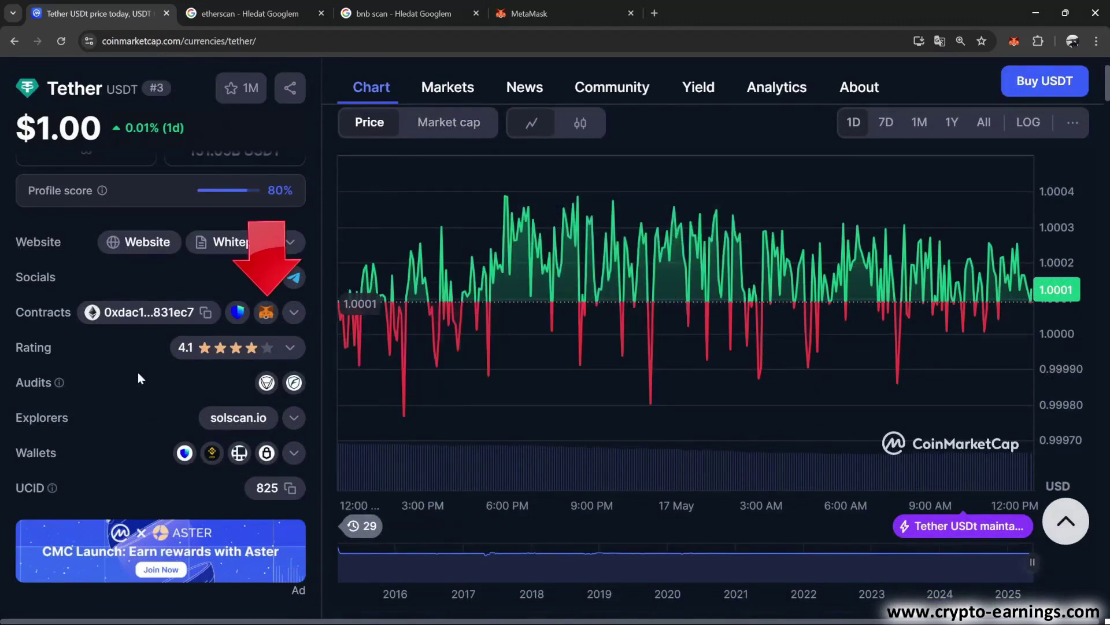
pyautogui.click(295, 313)
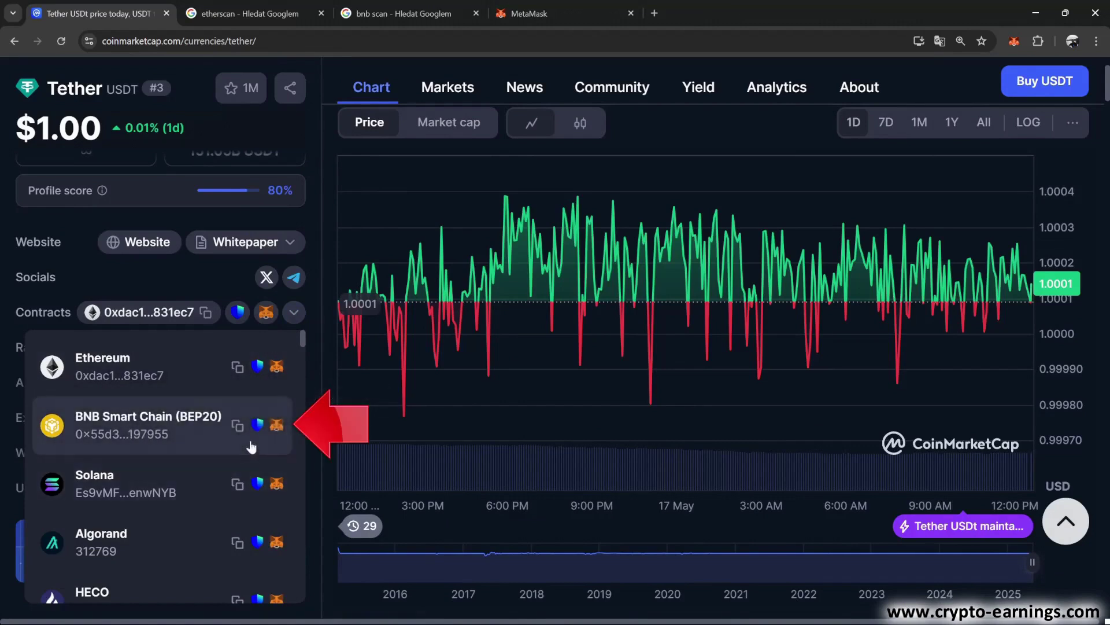
pyautogui.click(238, 426)
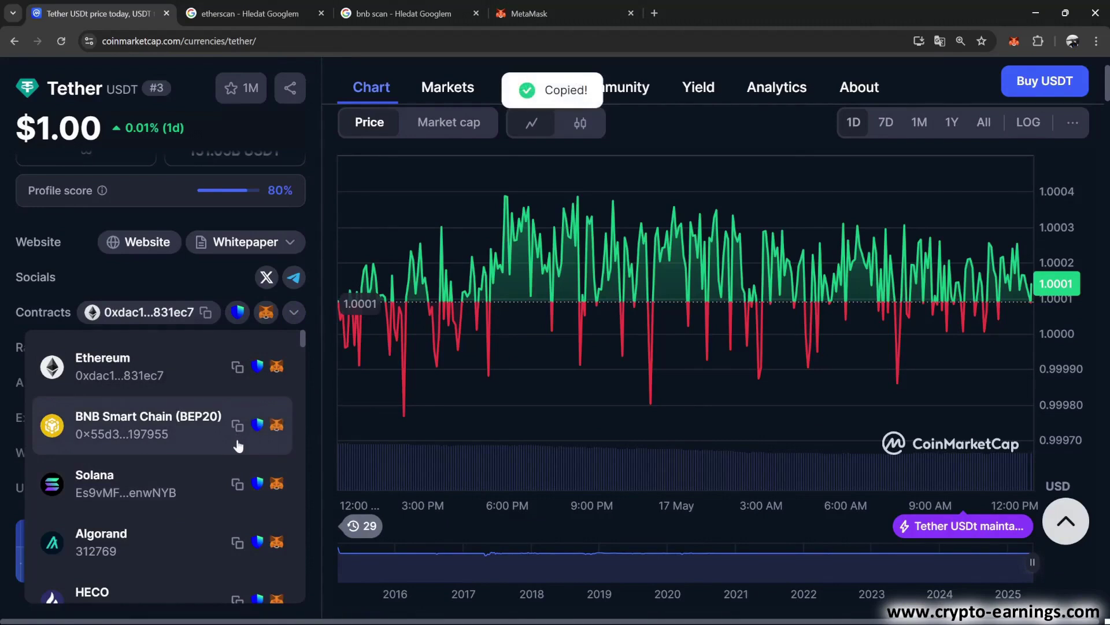
pyautogui.click(529, 13)
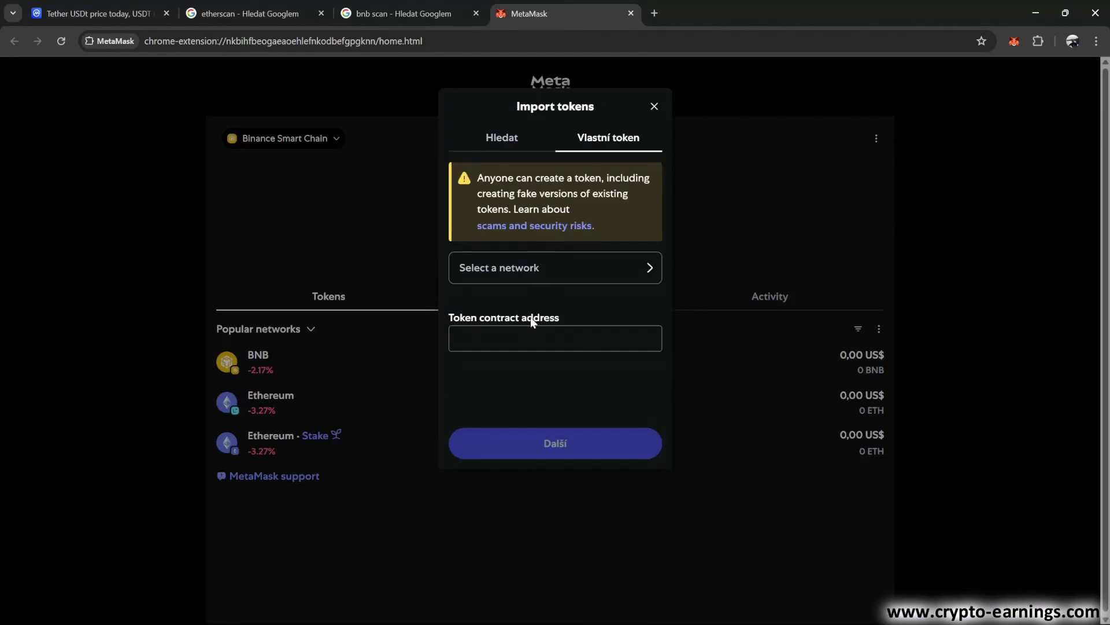
# Set the custom token network to Binance Smart Chain and paste Tether's contract address as plain text
pyautogui.click(538, 273)
pyautogui.click(532, 218)
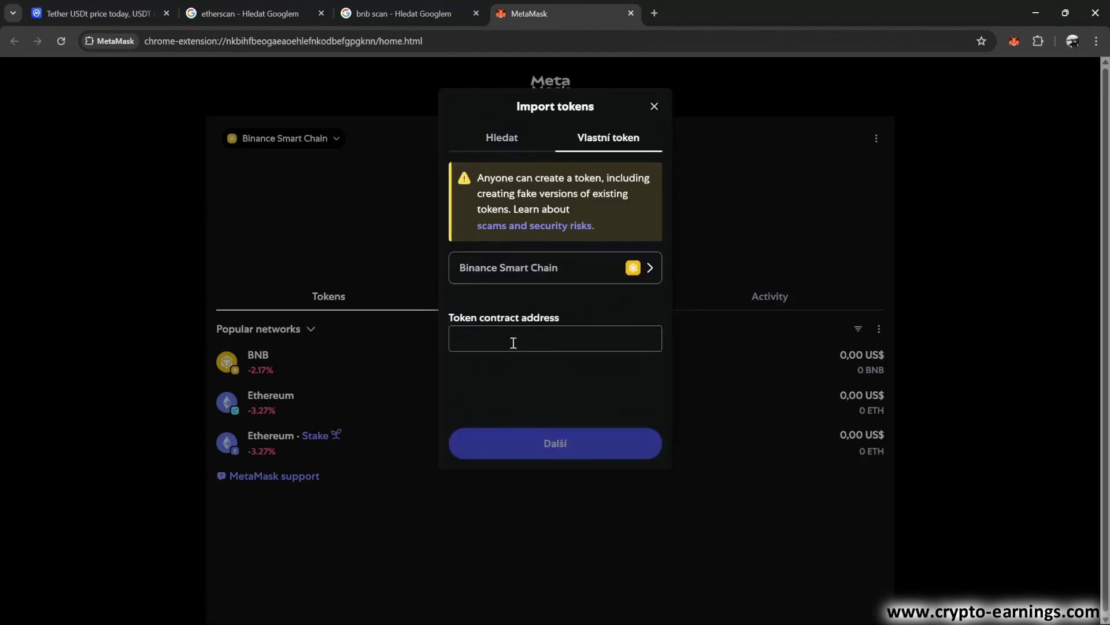
pyautogui.click(513, 343)
pyautogui.rightClick(511, 342)
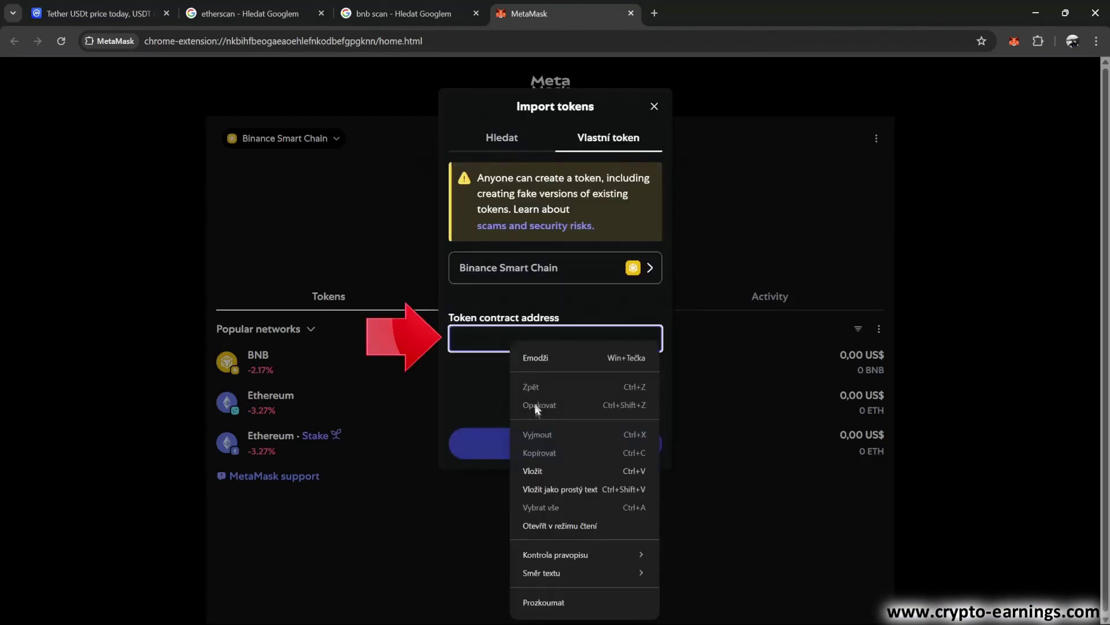
pyautogui.click(551, 491)
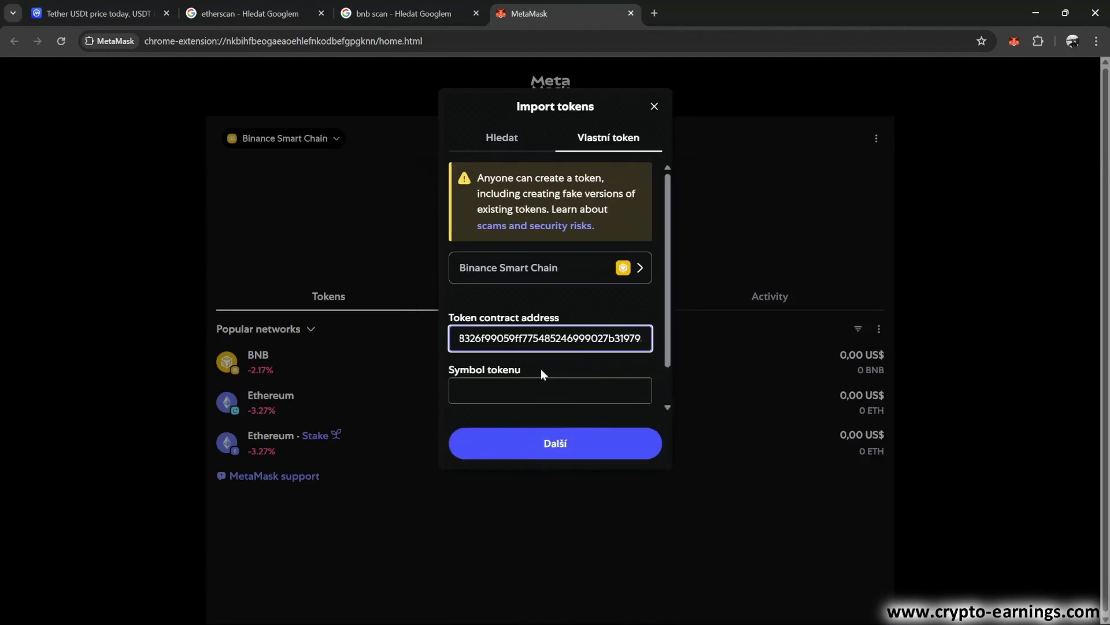
pyautogui.scroll(-2, 574, 349)
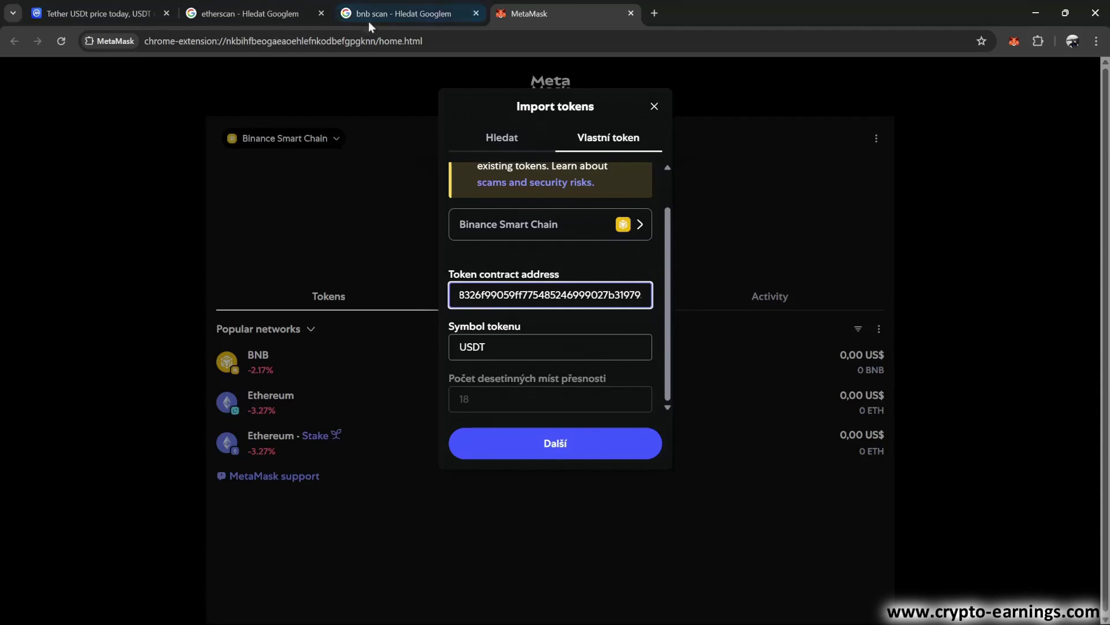
# Search BscScan for 'usdt' and open the Binance-Peg BSC-USD token page
pyautogui.click(400, 13)
pyautogui.click(278, 237)
pyautogui.click(372, 203)
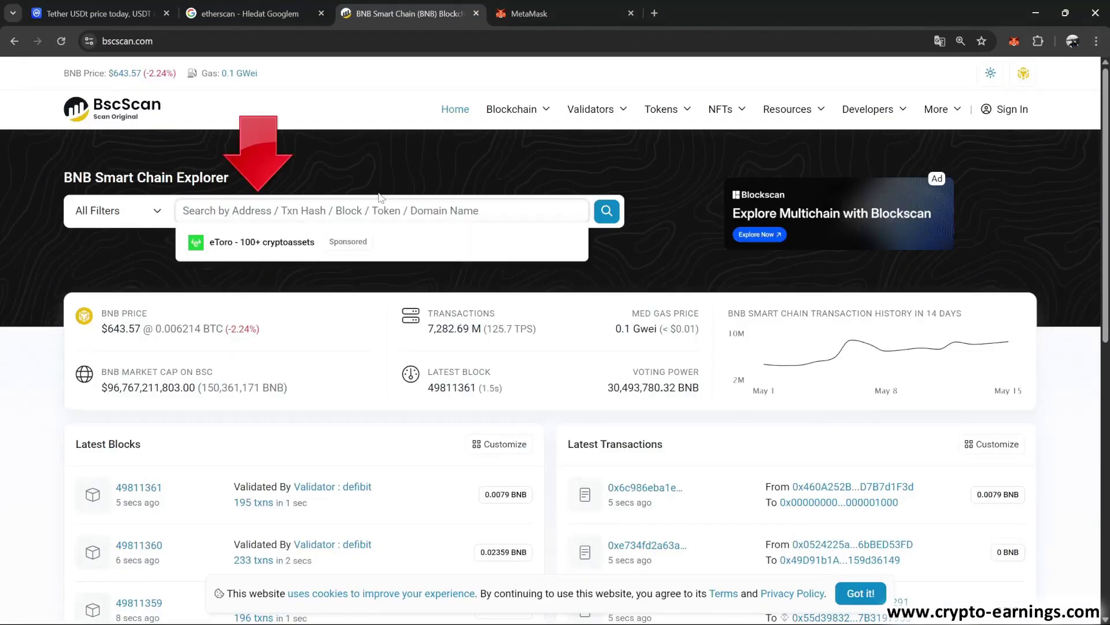
pyautogui.write('usdt')
pyautogui.moveTo(586, 305); pyautogui.dragTo(595, 359)
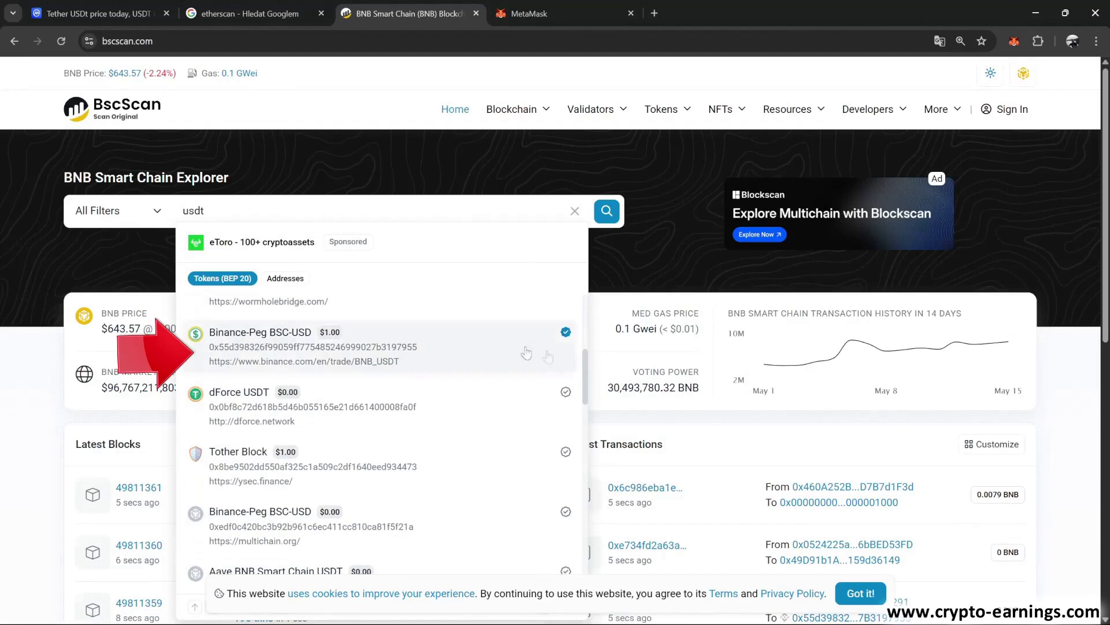
pyautogui.click(324, 357)
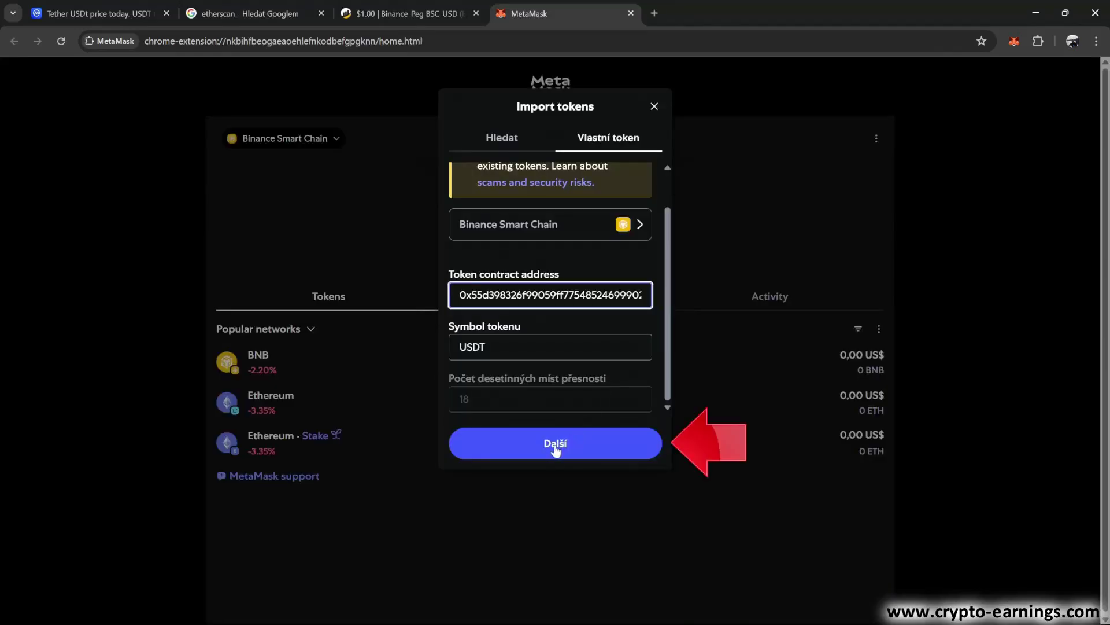
# Confirm the custom USDT import on Binance Smart Chain so Tether USD (0 USDT) is listed
pyautogui.click(556, 446)
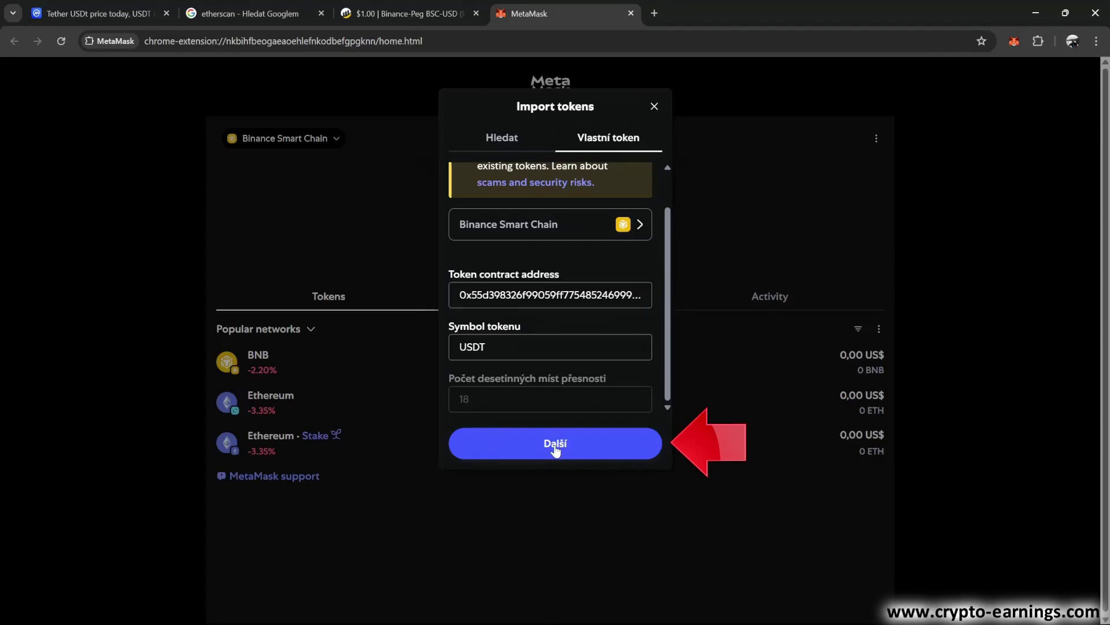
pyautogui.click(609, 421)
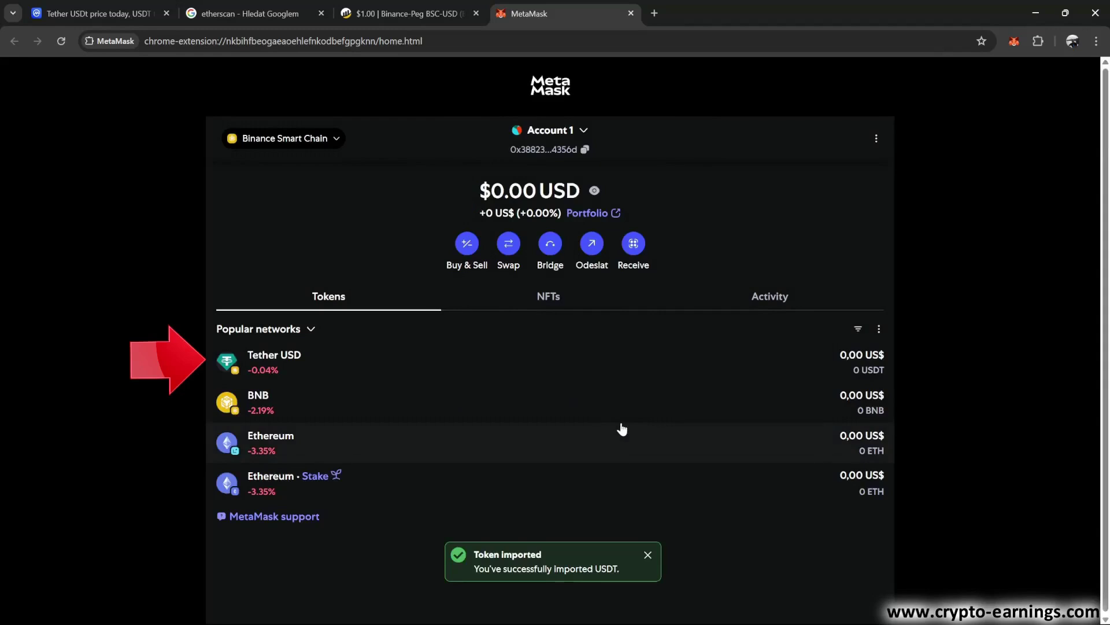
# Review Tether USD's details, open its USDT contract on BscScan in a new tab, and return to MetaMask
pyautogui.click(519, 363)
pyautogui.scroll(-6, 865, 339)
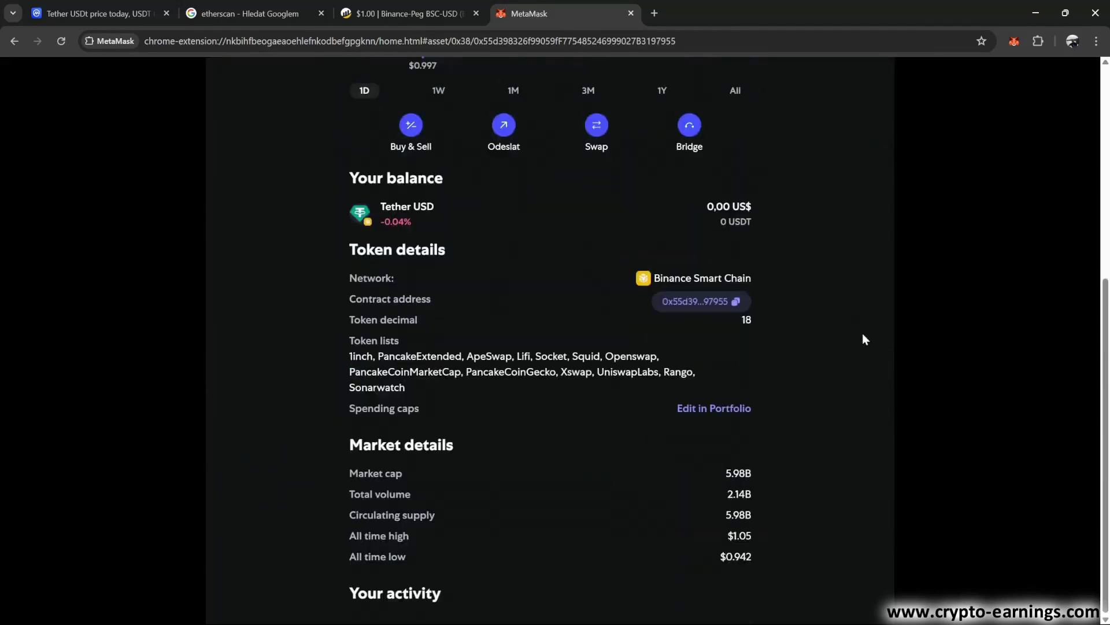
pyautogui.scroll(6, 862, 334)
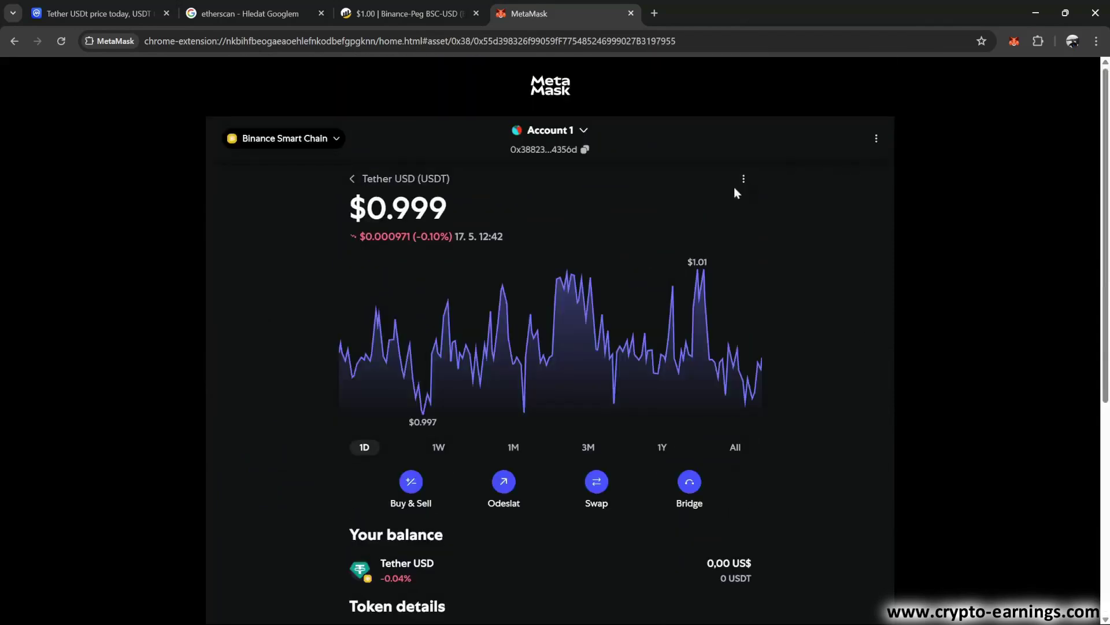
pyautogui.click(743, 179)
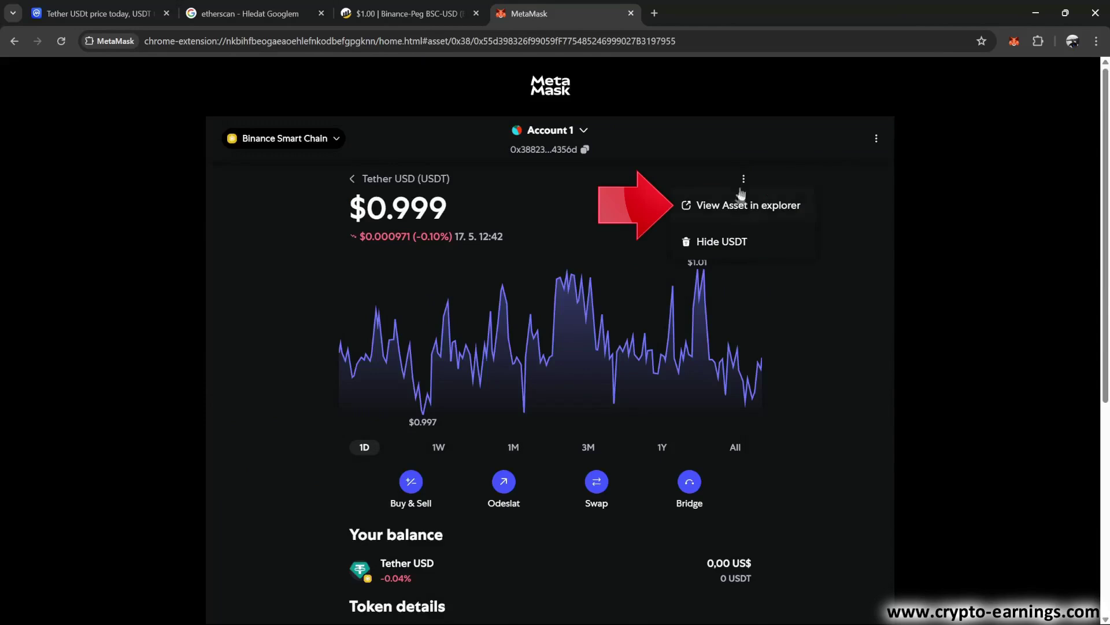
pyautogui.click(735, 206)
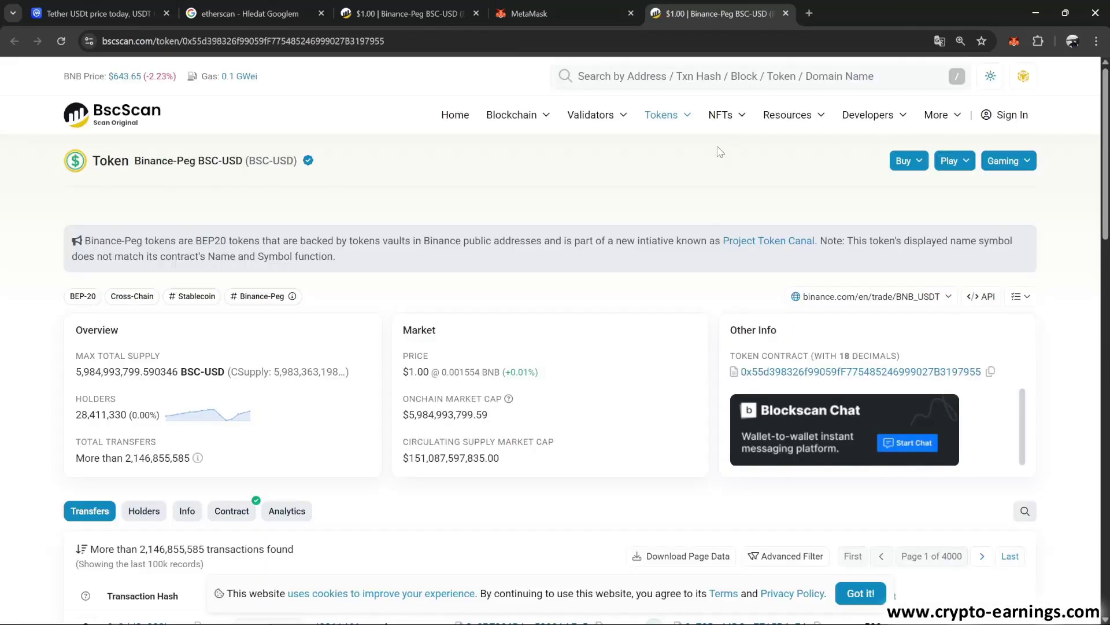
pyautogui.click(529, 13)
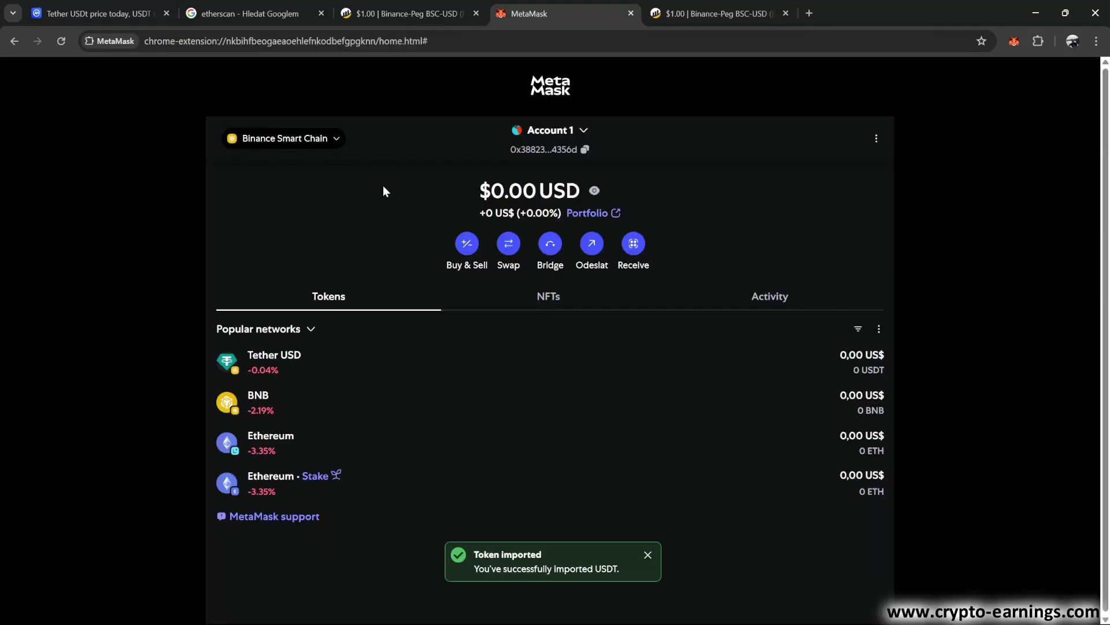
# Switch the wallet to Ethereum Mainnet and start a custom token import on Ethereum Mainnet
pyautogui.click(337, 139)
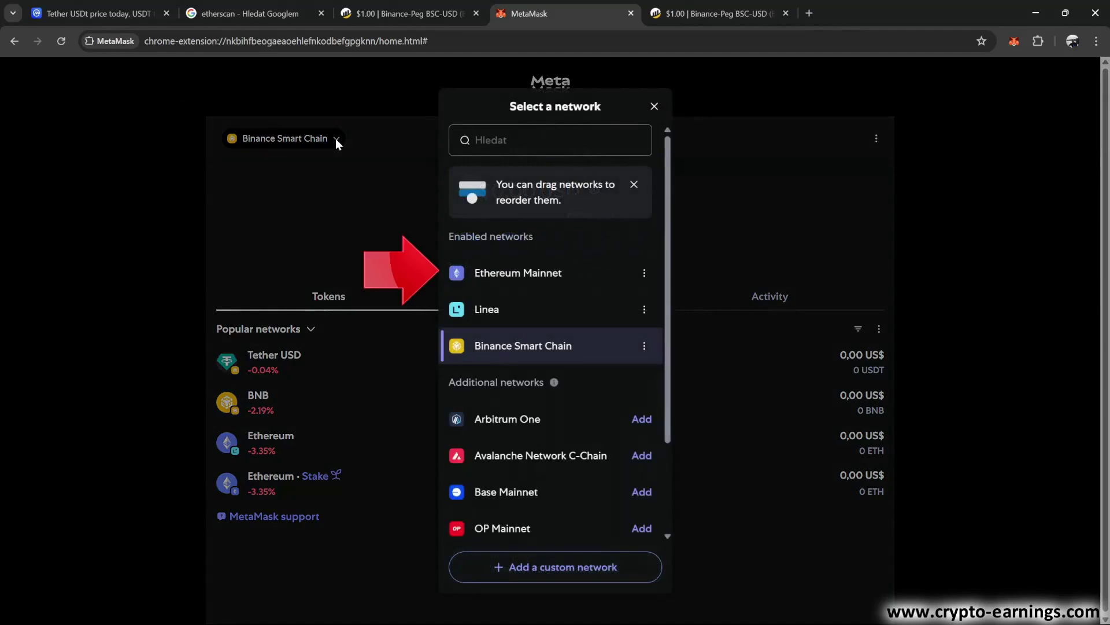
pyautogui.click(526, 275)
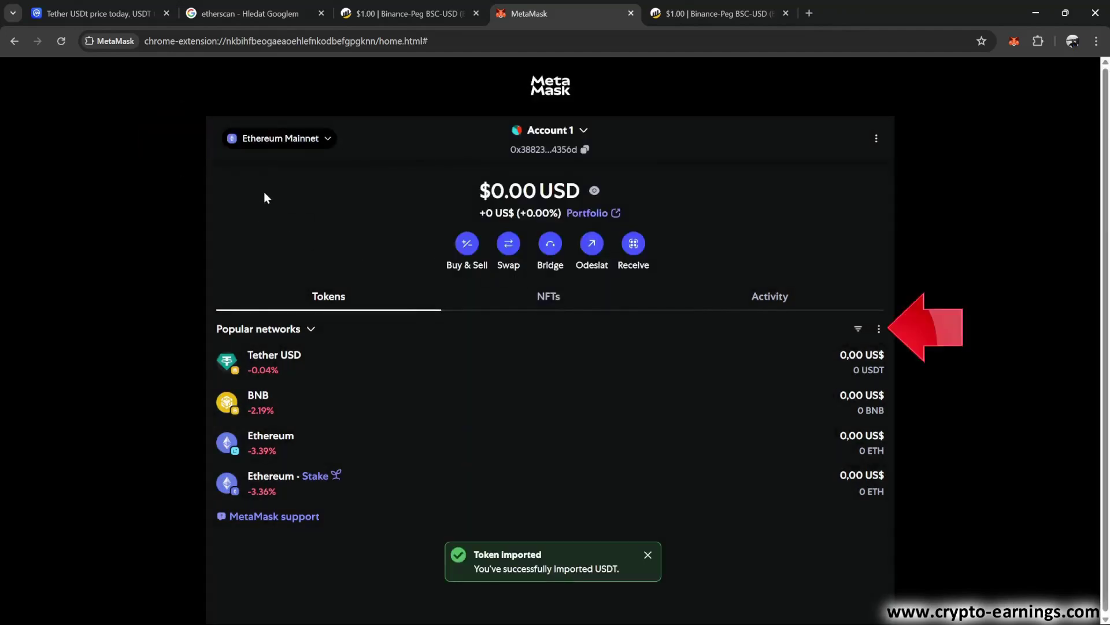
pyautogui.click(879, 330)
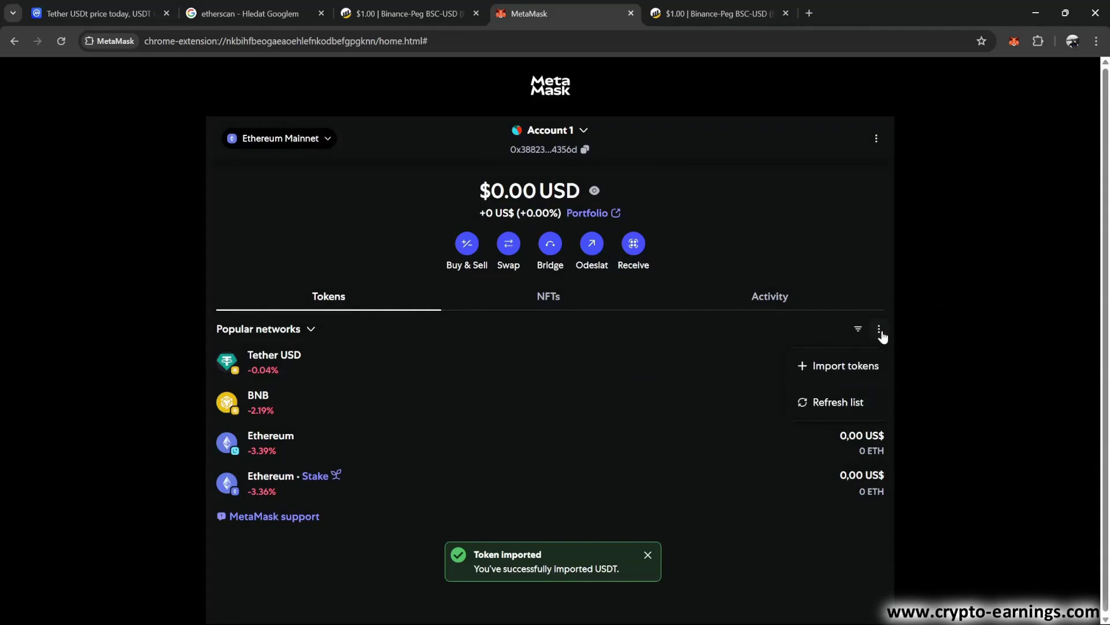
pyautogui.click(847, 367)
pyautogui.click(615, 140)
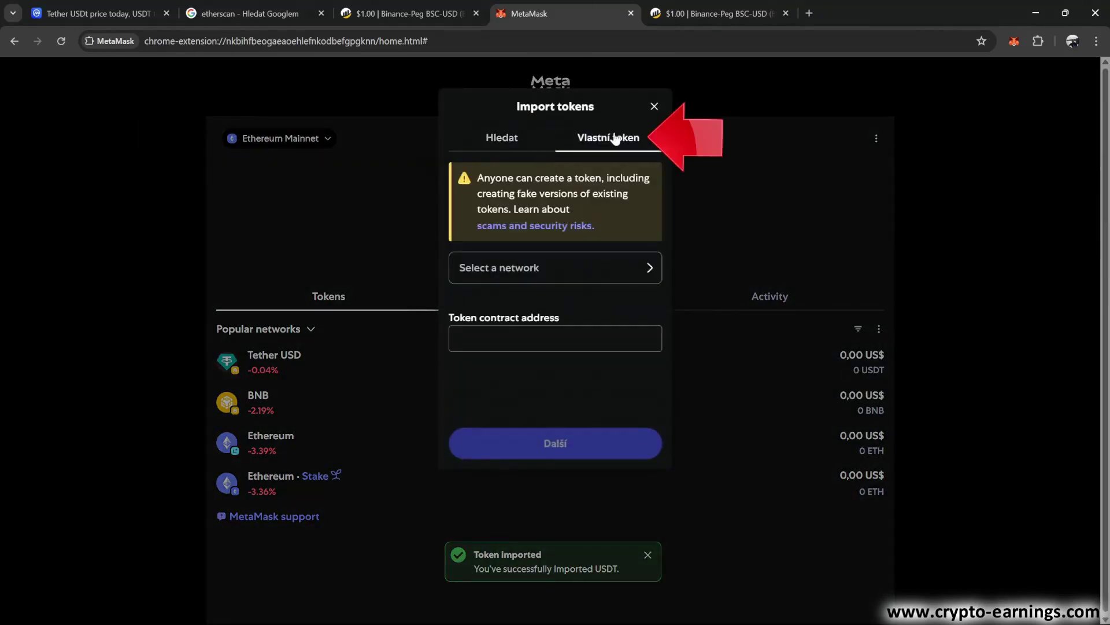
pyautogui.click(649, 268)
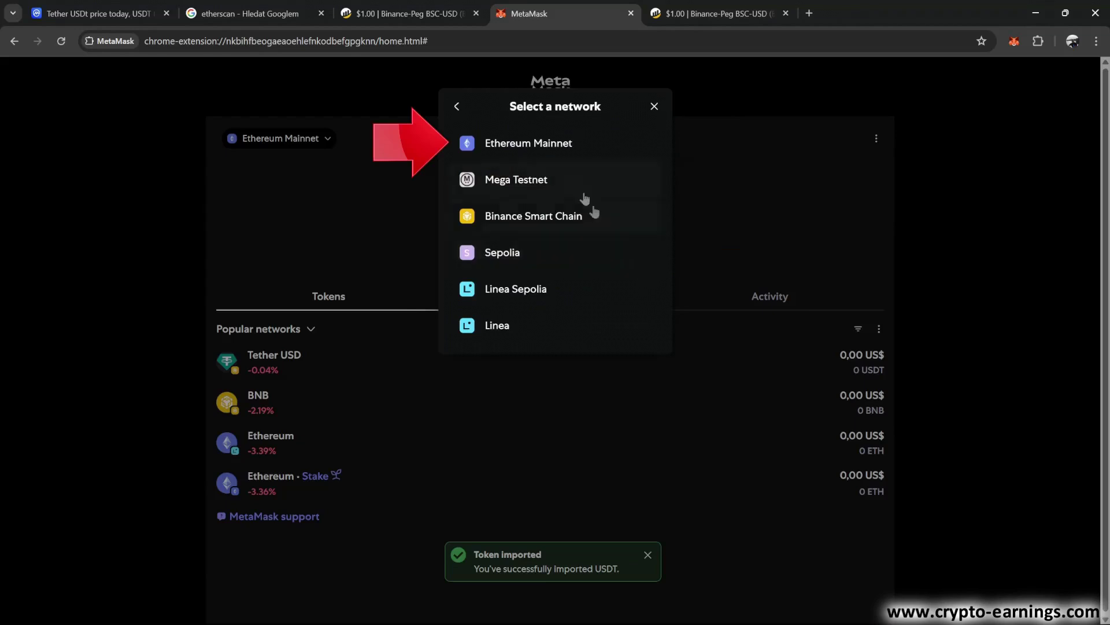
pyautogui.click(530, 145)
# Copy Tether's Ethereum contract address from CoinMarketCap's Contracts list
pyautogui.hotkey('ctrl', '1')
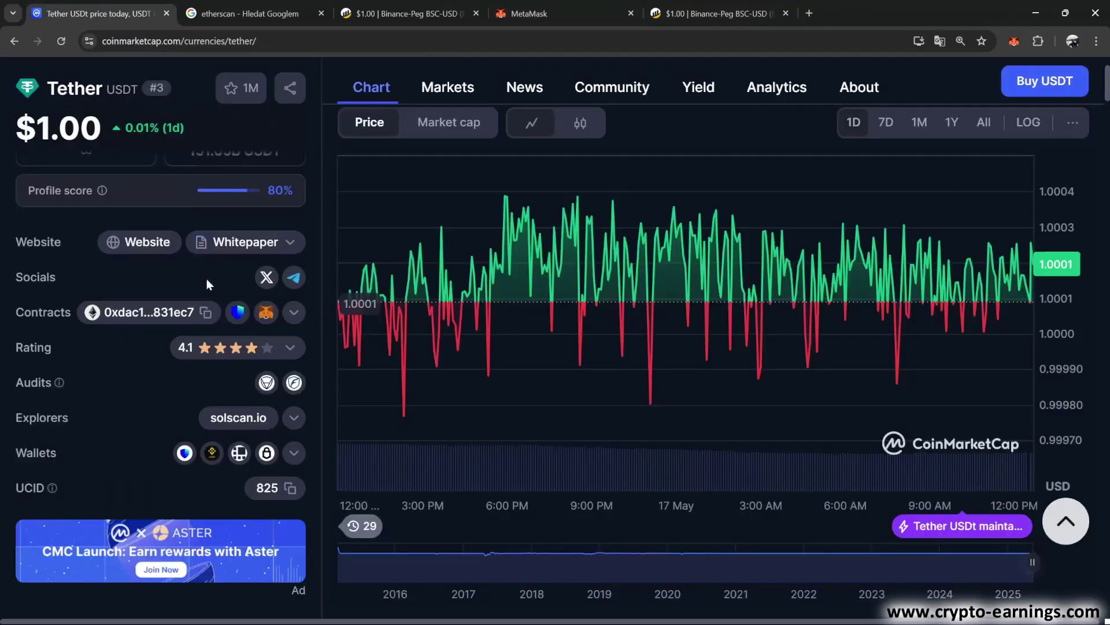
pyautogui.click(294, 313)
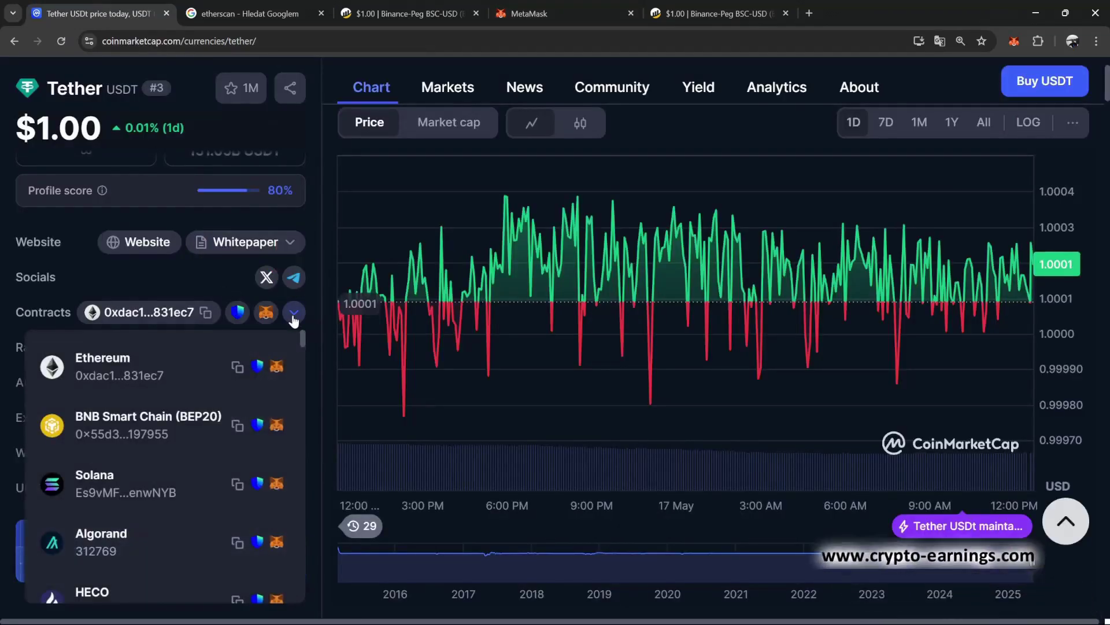
pyautogui.click(237, 368)
# Paste the address into MetaMask's Token contract address field, auto-filling USDT with 6 decimals
pyautogui.hotkey('ctrl', '4')
pyautogui.click(513, 341)
pyautogui.rightClick(514, 340)
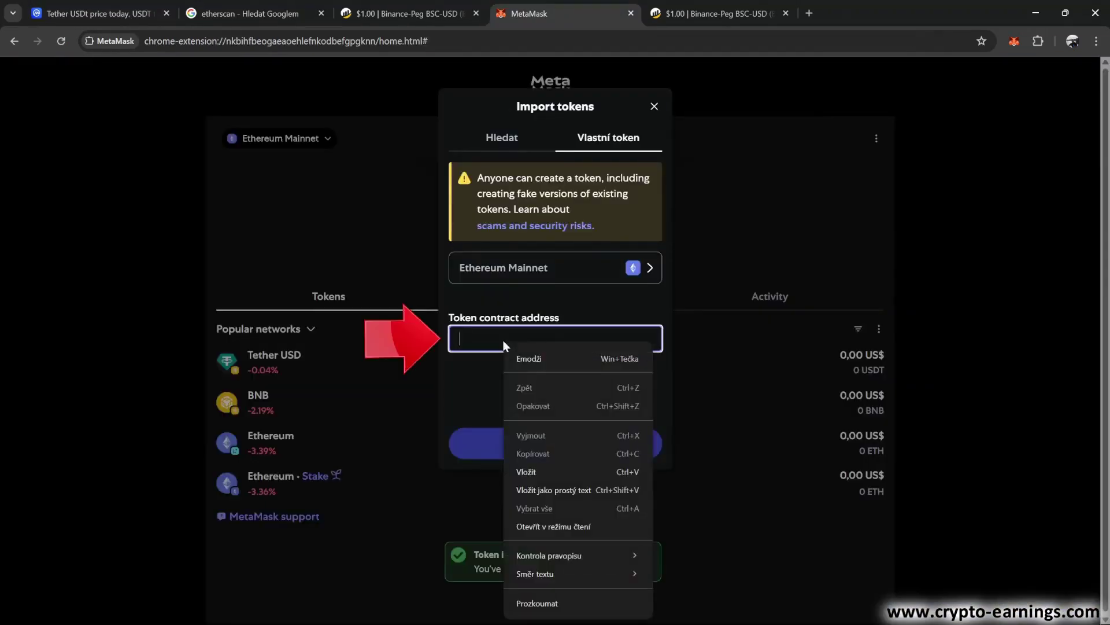
pyautogui.click(561, 488)
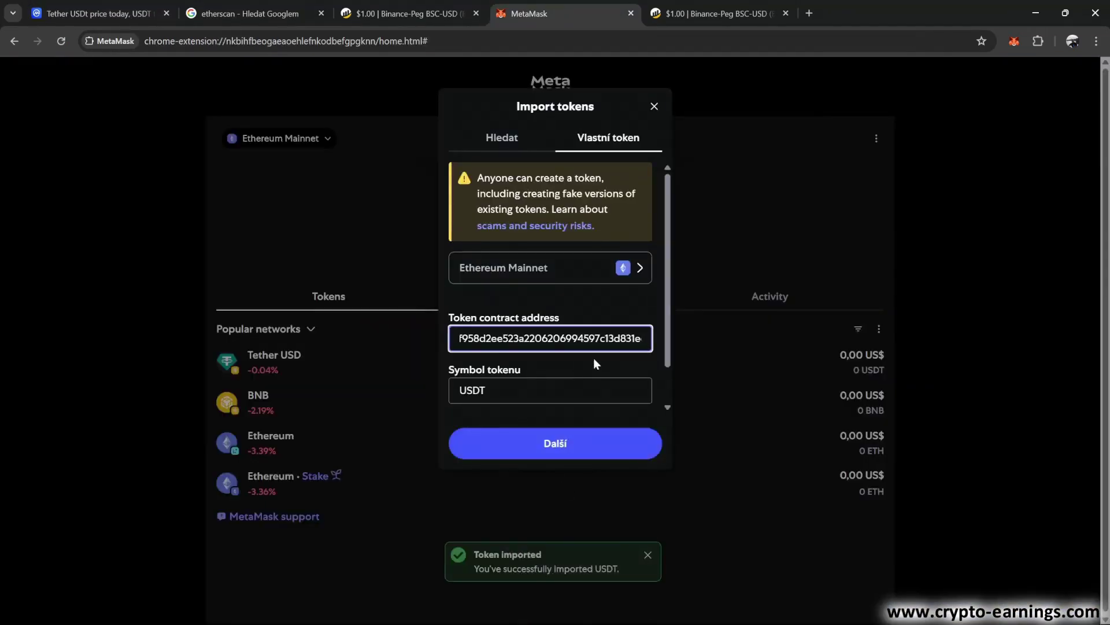
pyautogui.scroll(-2, 606, 360)
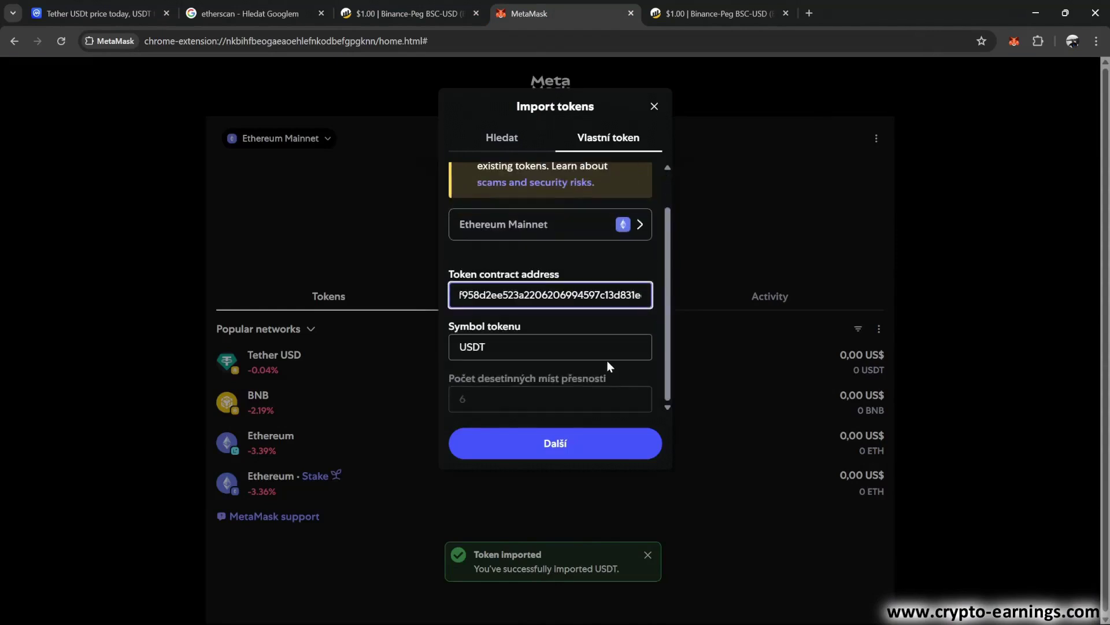
pyautogui.scroll(2, 606, 359)
pyautogui.scroll(-2, 606, 360)
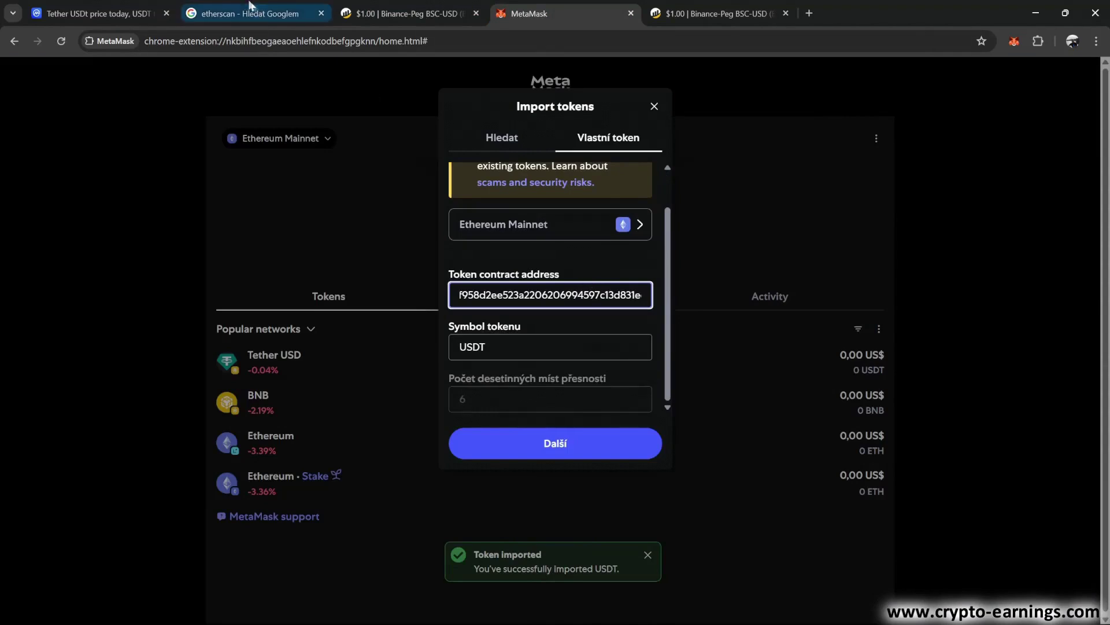
# Search 'usdt' on Etherscan, open the Tether USD token page and copy its contract address
pyautogui.click(244, 3)
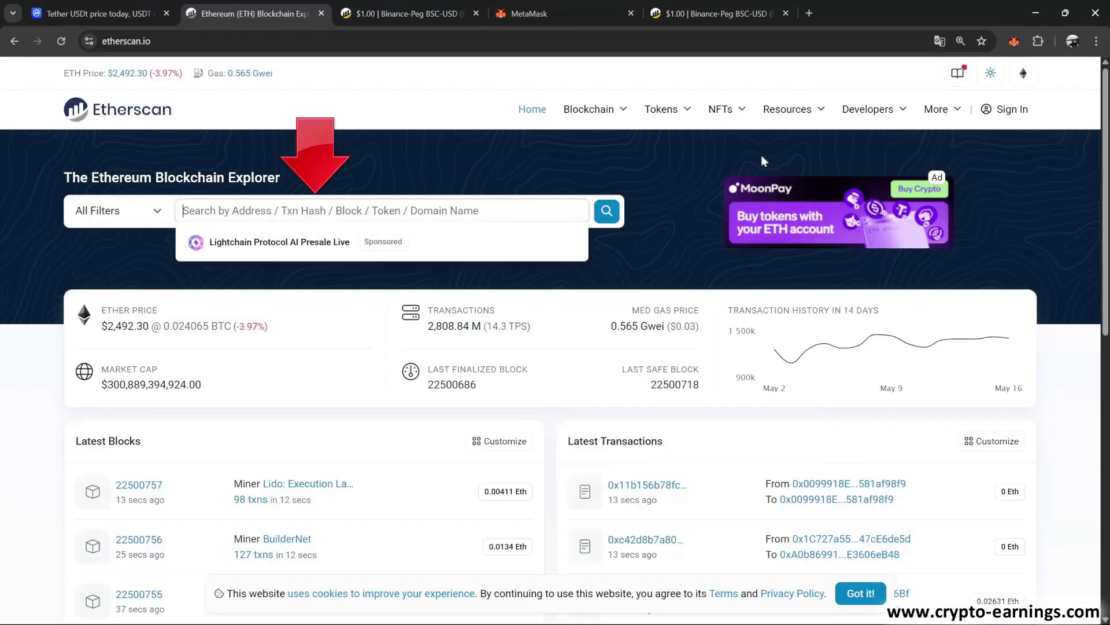
pyautogui.write('usdt')
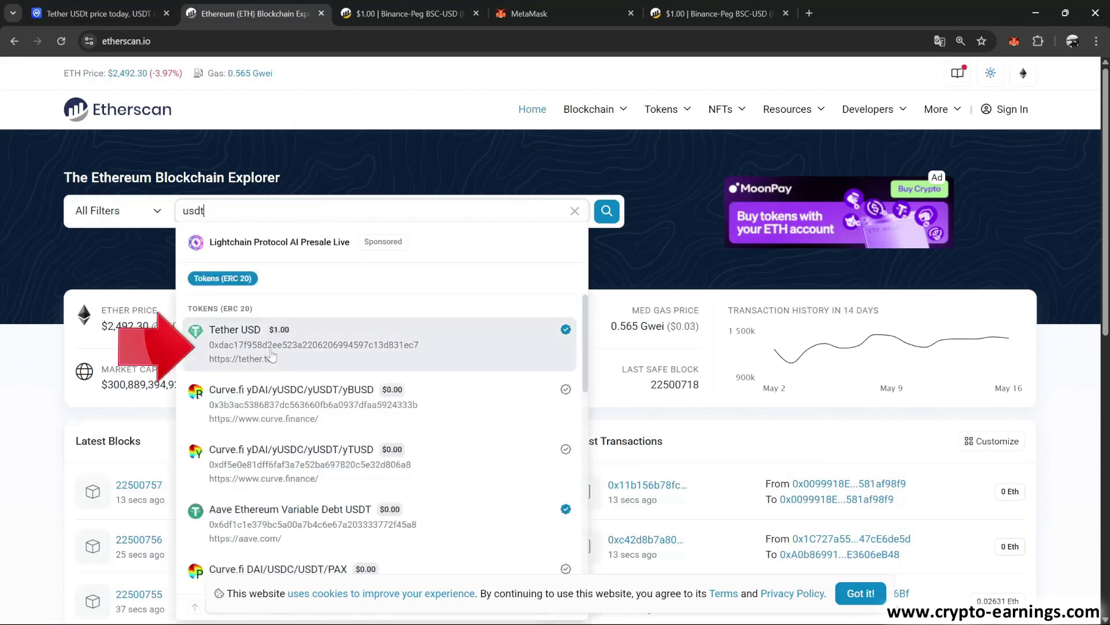
pyautogui.click(334, 351)
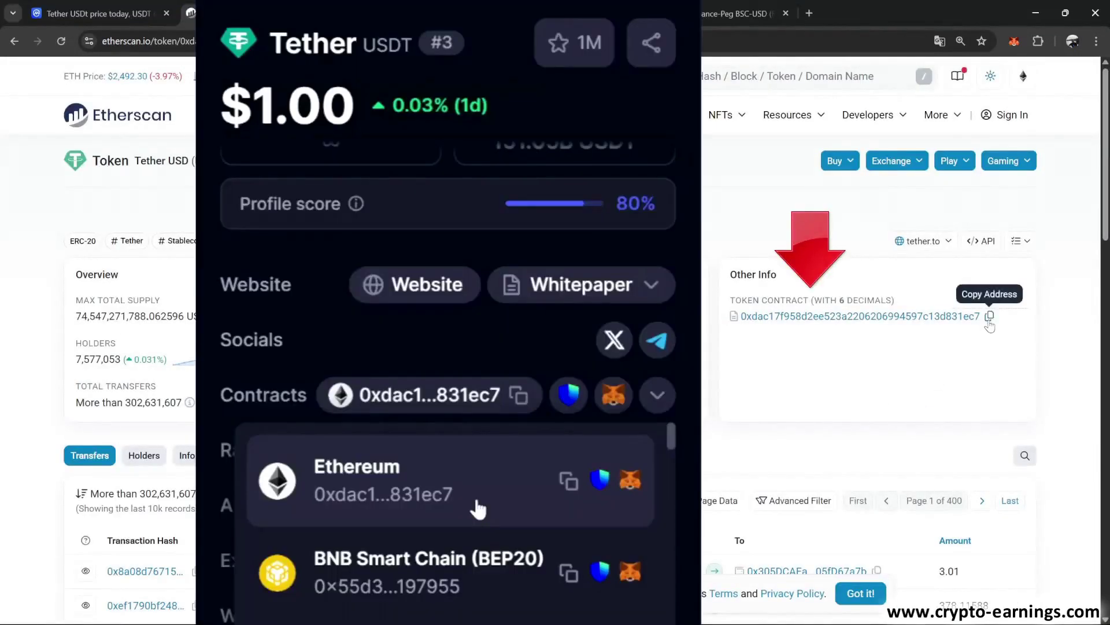
pyautogui.click(990, 316)
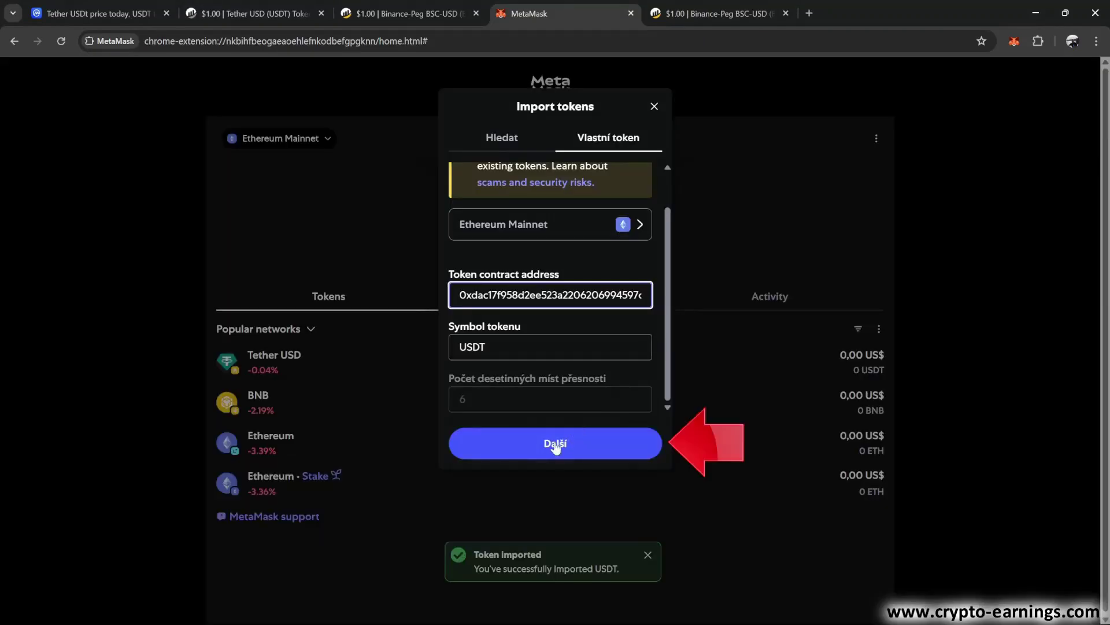
# Import Tether USD on Ethereum Mainnet and browse its asset page showing $0.998 and 0 USDT
pyautogui.click(555, 443)
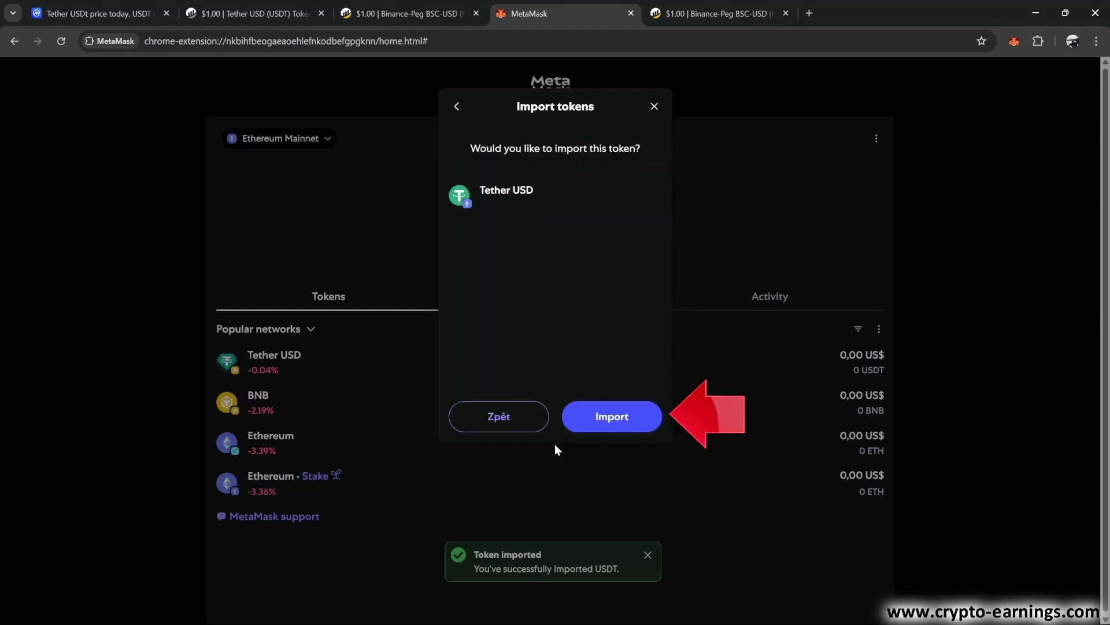
pyautogui.click(607, 419)
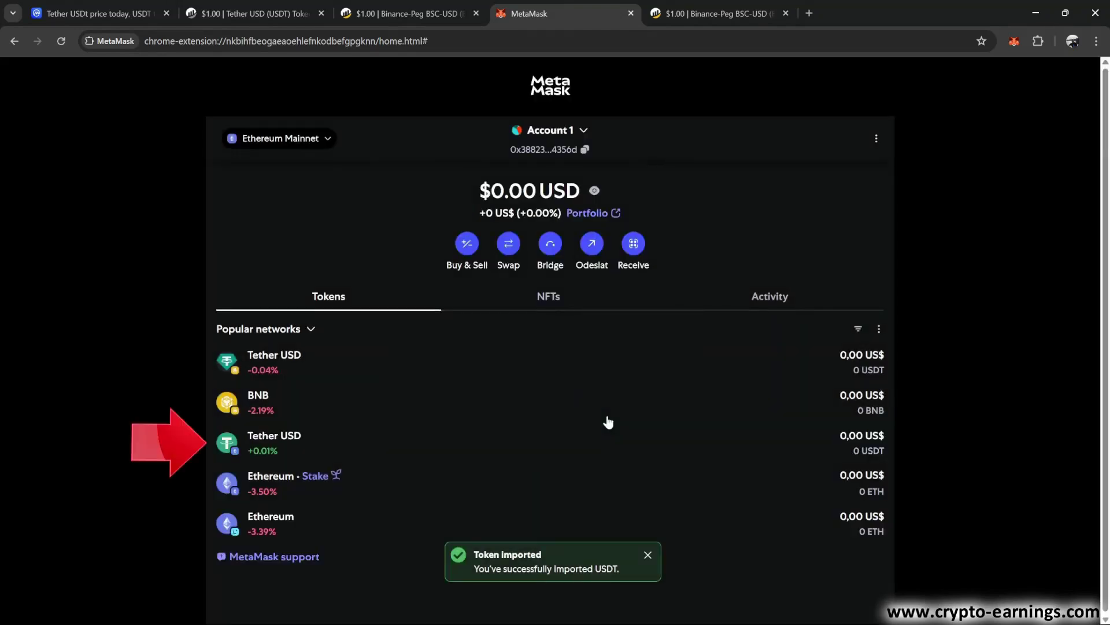
pyautogui.click(426, 448)
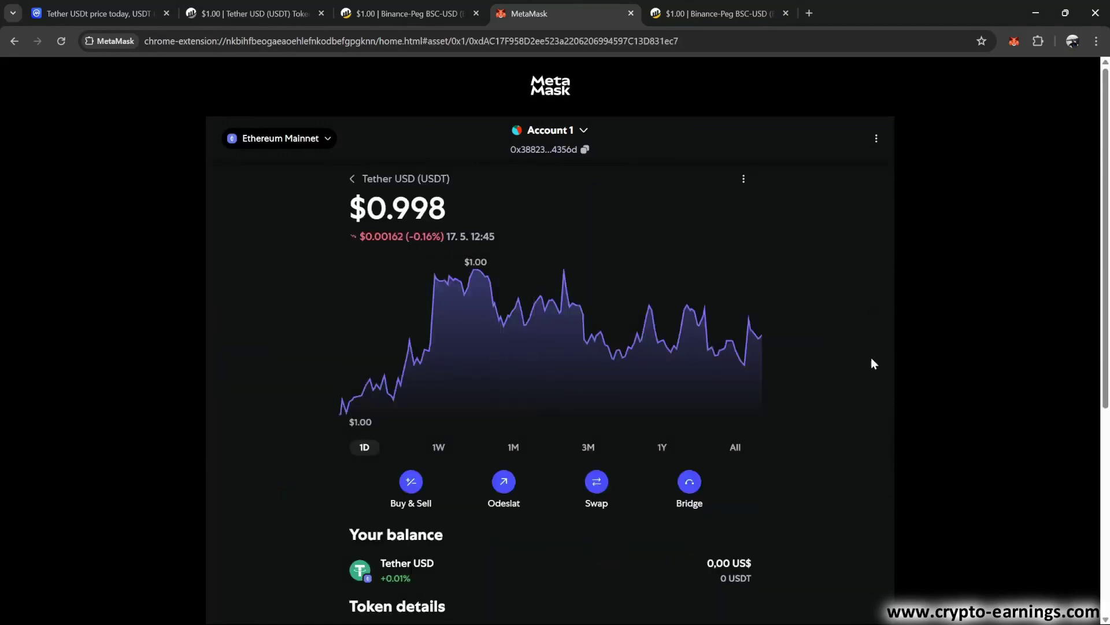
pyautogui.scroll(-5, 871, 358)
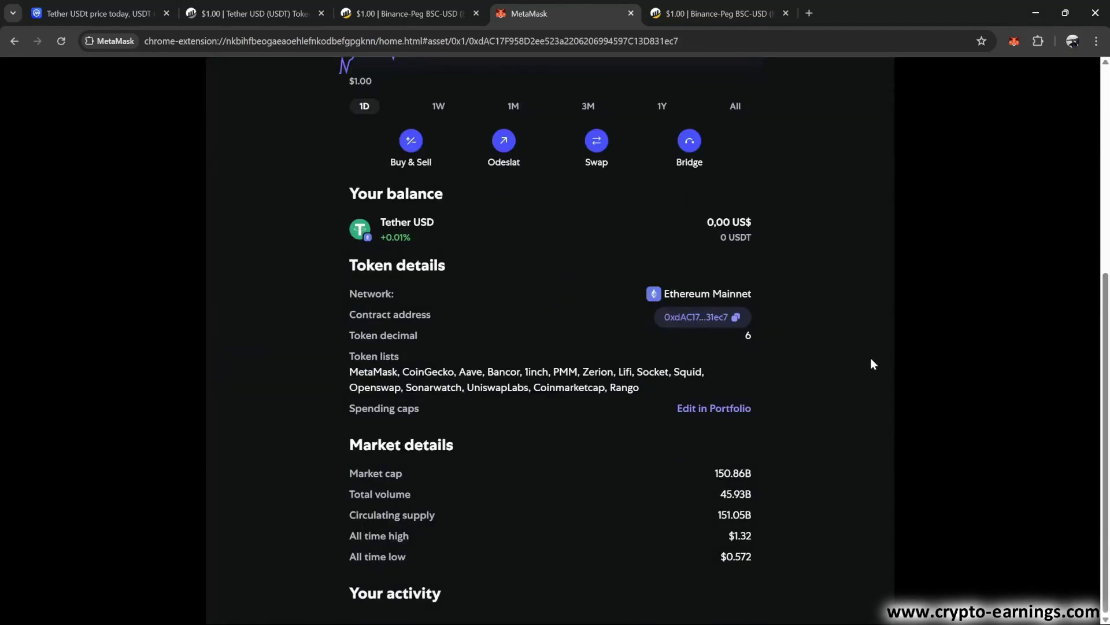
pyautogui.scroll(3, 871, 359)
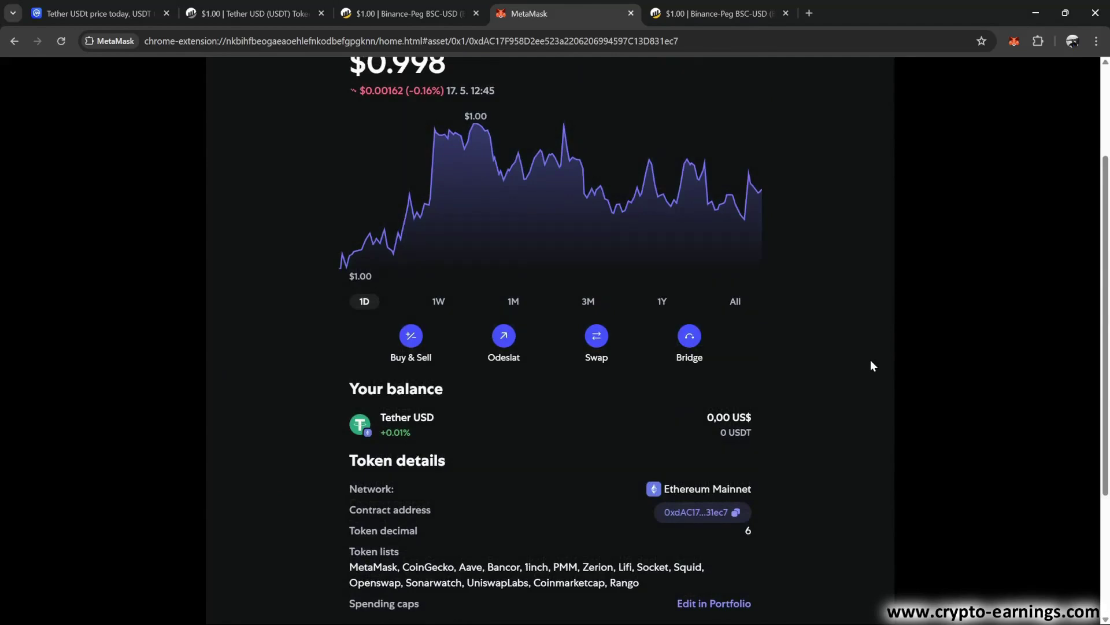
pyautogui.scroll(2, 871, 360)
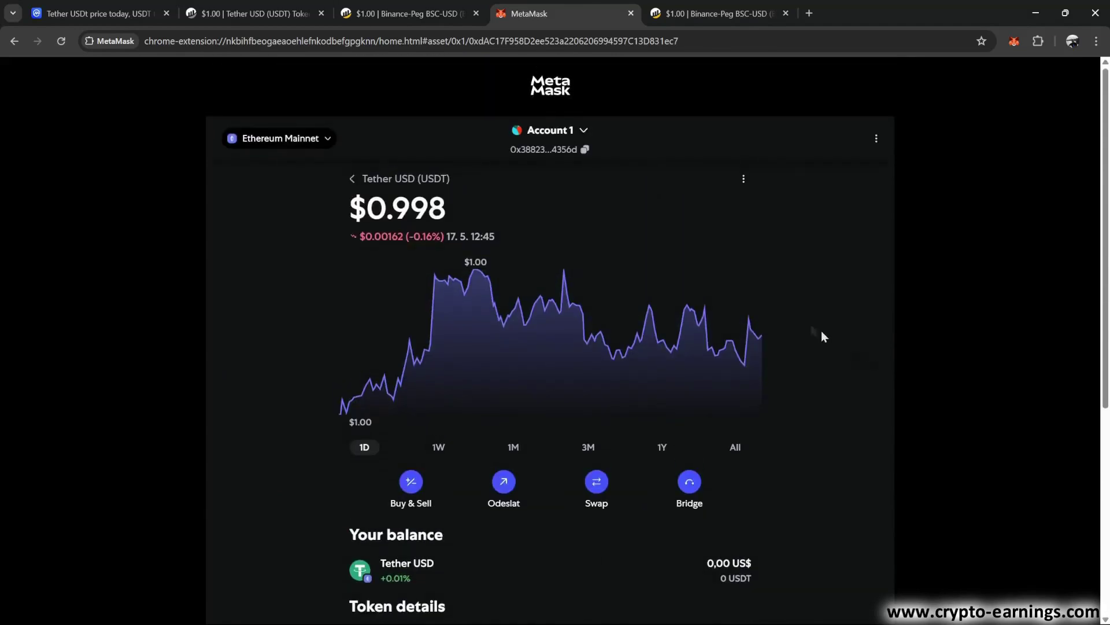
# Go back from the Tether USD asset page to the wallet's token list
pyautogui.click(352, 178)
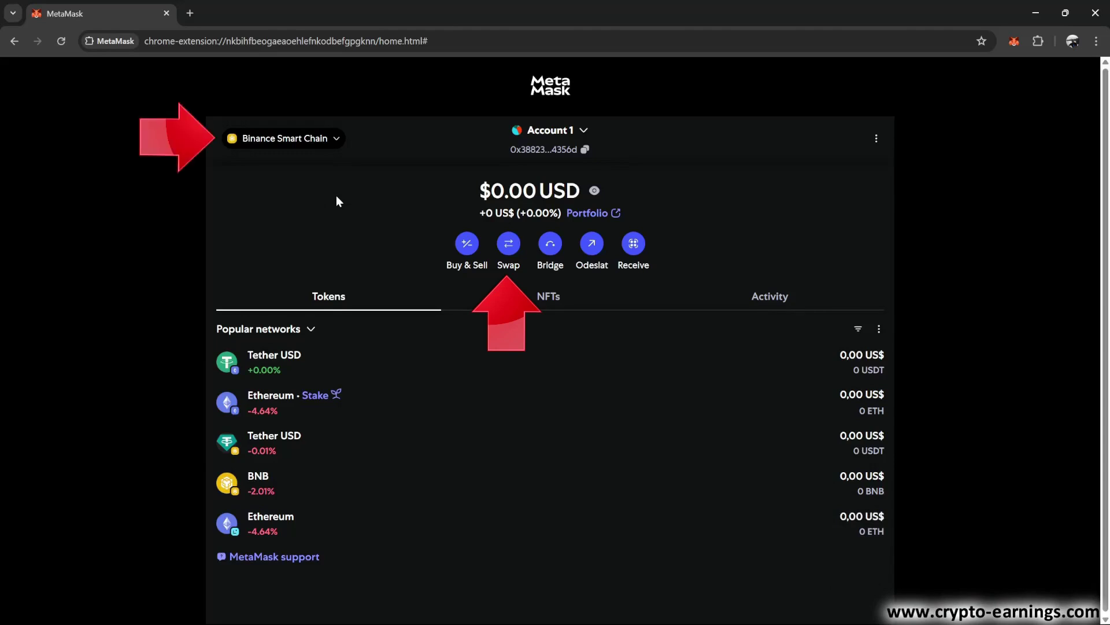
# Preview a swap of 10 USDT into BNB, then leave the Swap screen for home
pyautogui.click(513, 243)
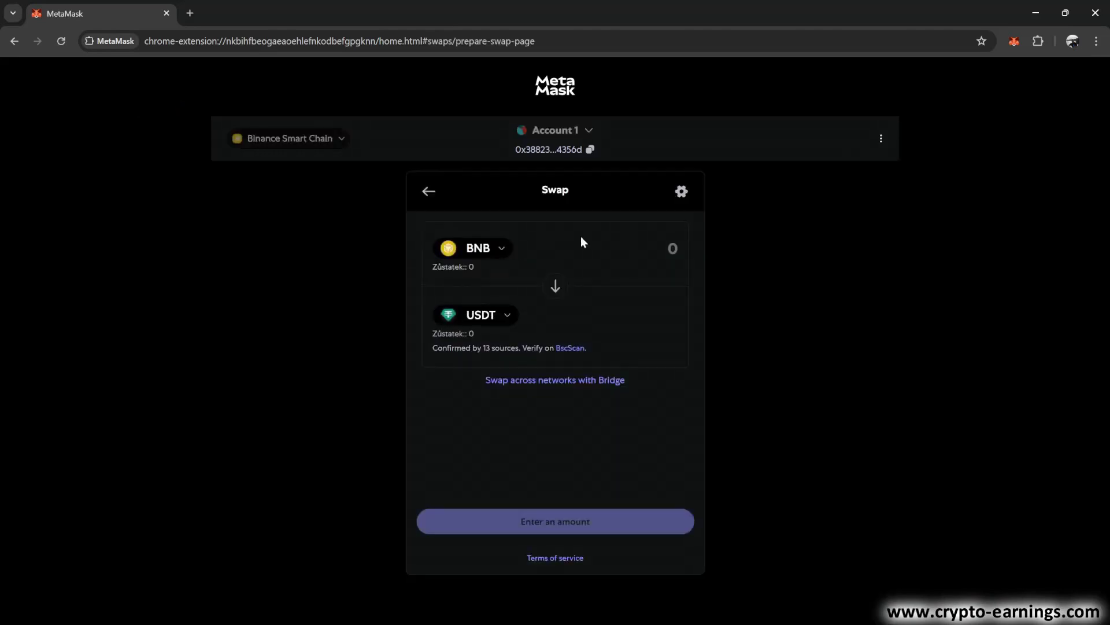
pyautogui.click(555, 287)
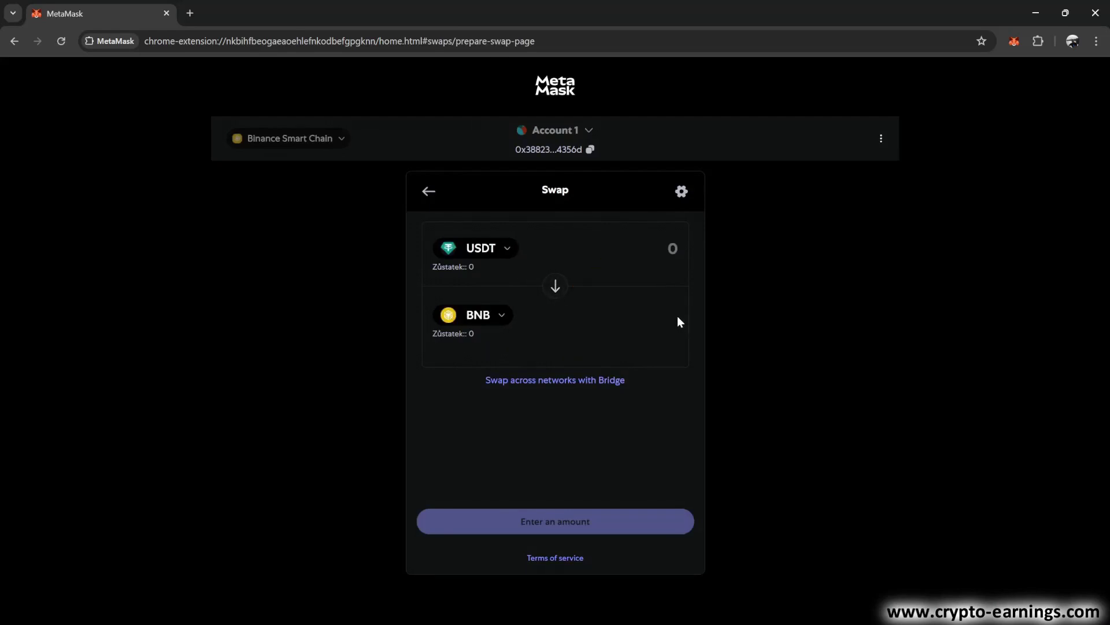
pyautogui.click(674, 249)
pyautogui.write('10')
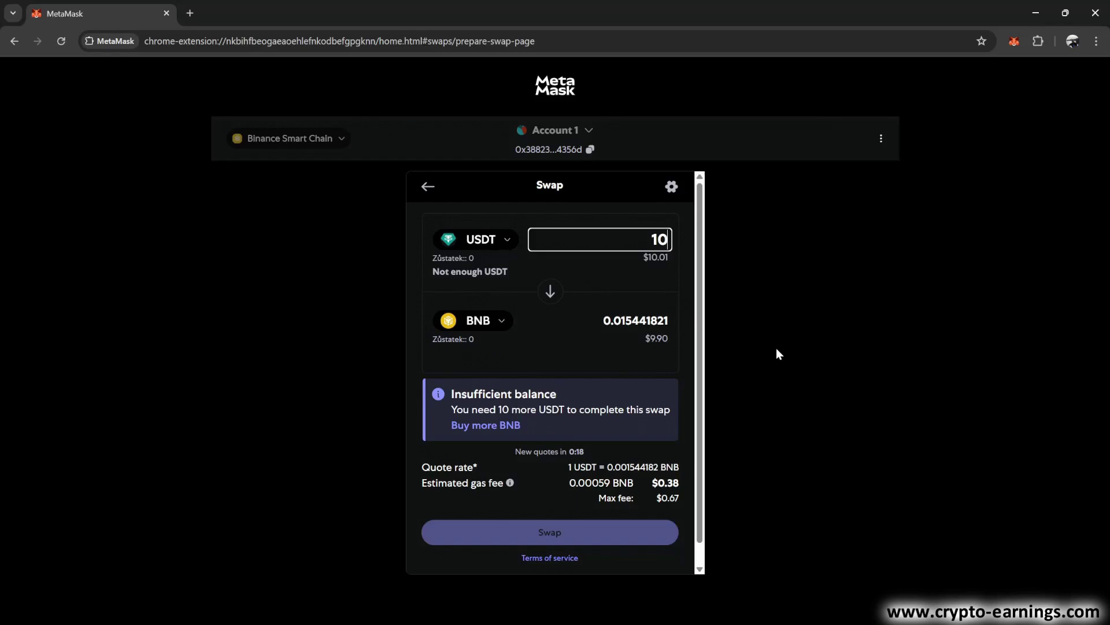
pyautogui.click(428, 187)
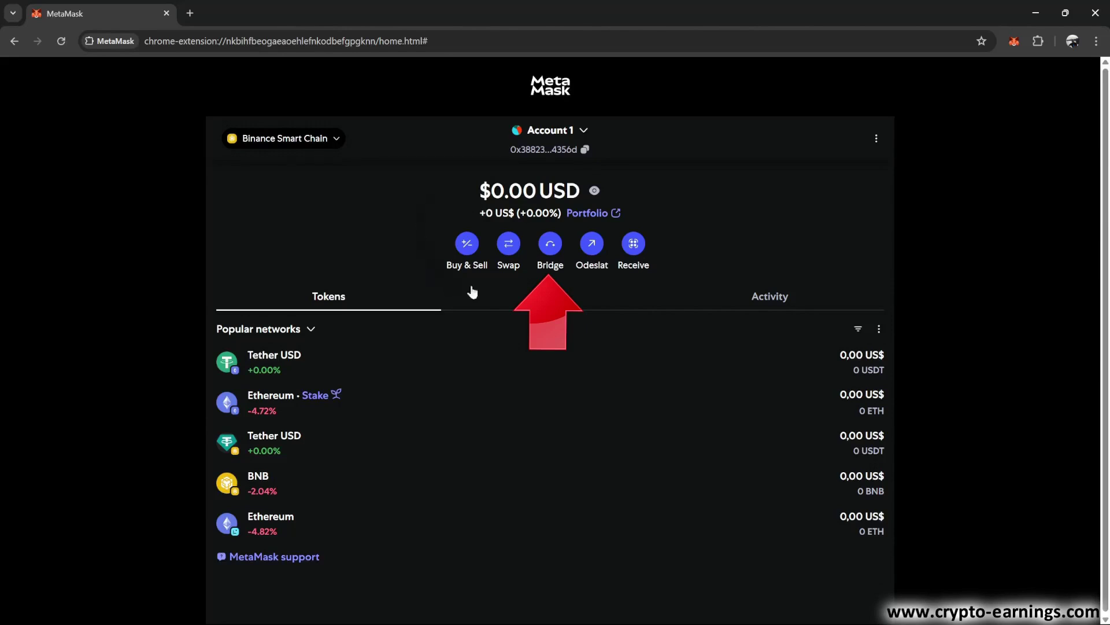
# Preview bridging 10 USDT from Binance Smart Chain to USDT on Ethereum, then return home
pyautogui.click(550, 247)
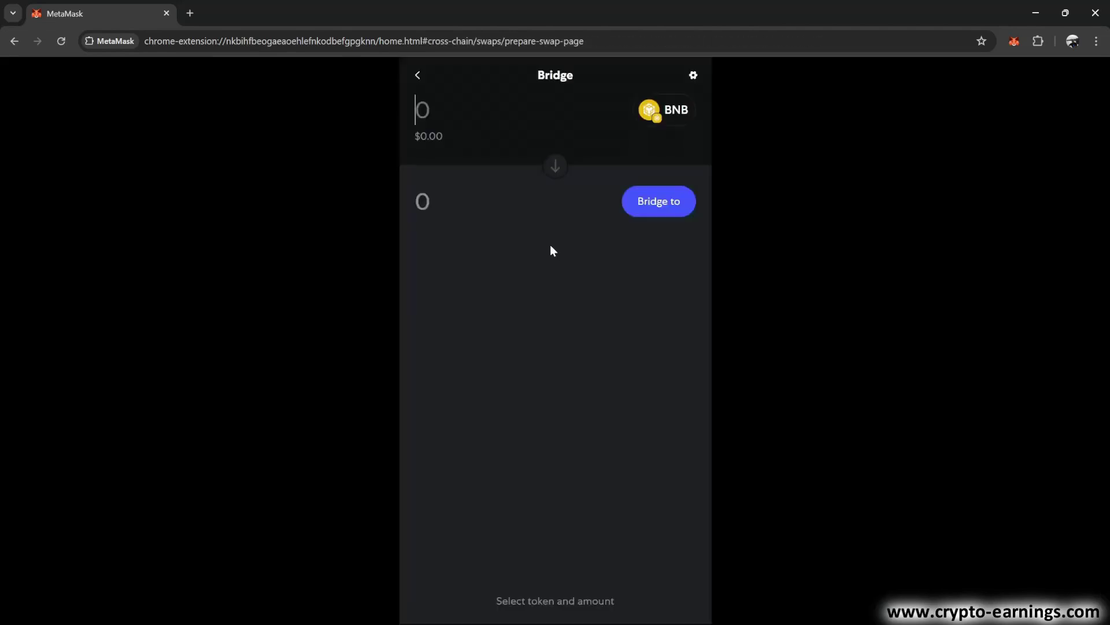
pyautogui.click(656, 115)
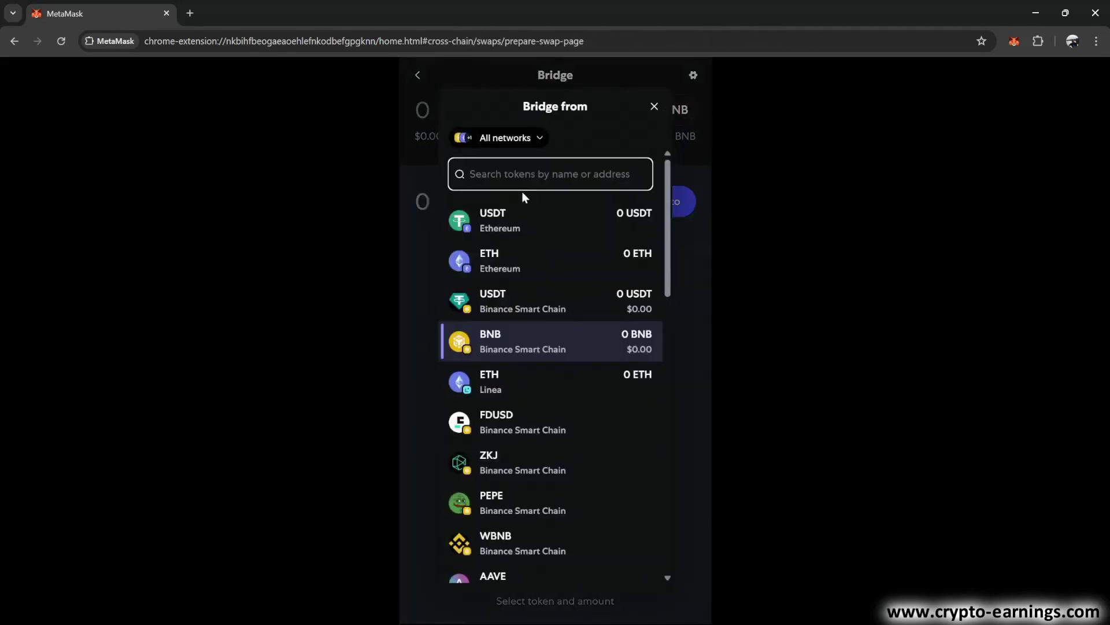
pyautogui.click(494, 294)
pyautogui.write('10')
pyautogui.click(660, 201)
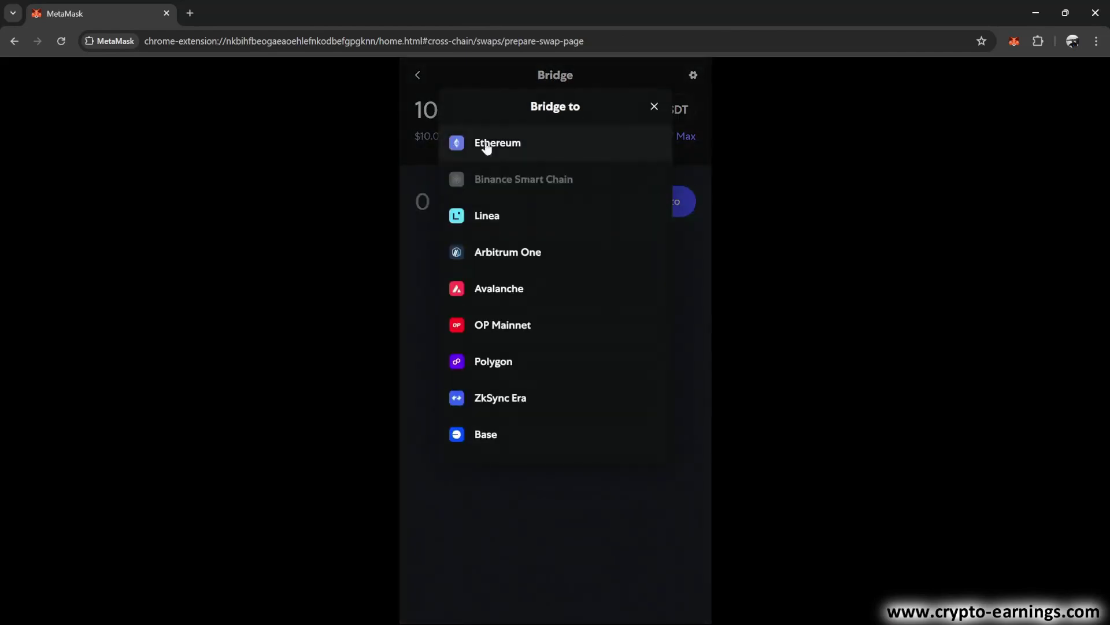
pyautogui.click(485, 142)
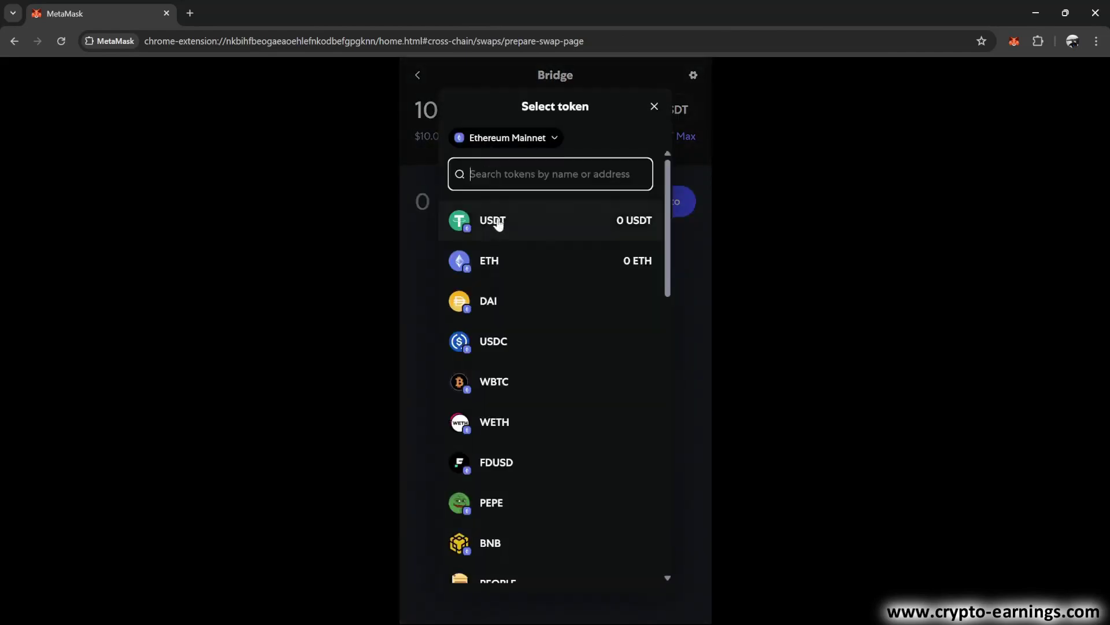
pyautogui.click(498, 223)
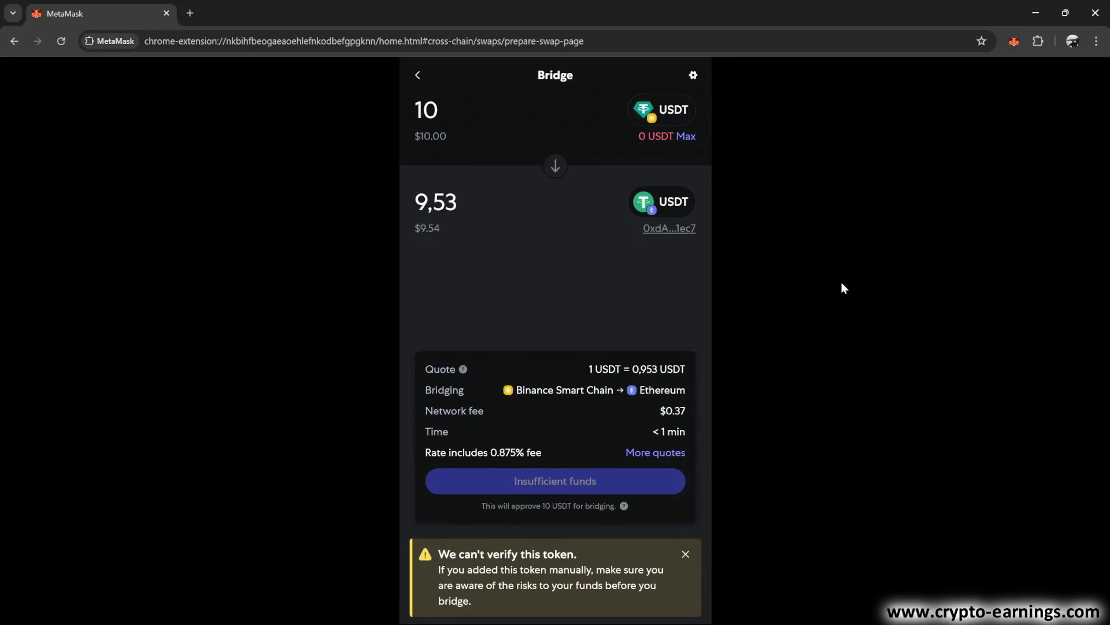
pyautogui.click(419, 77)
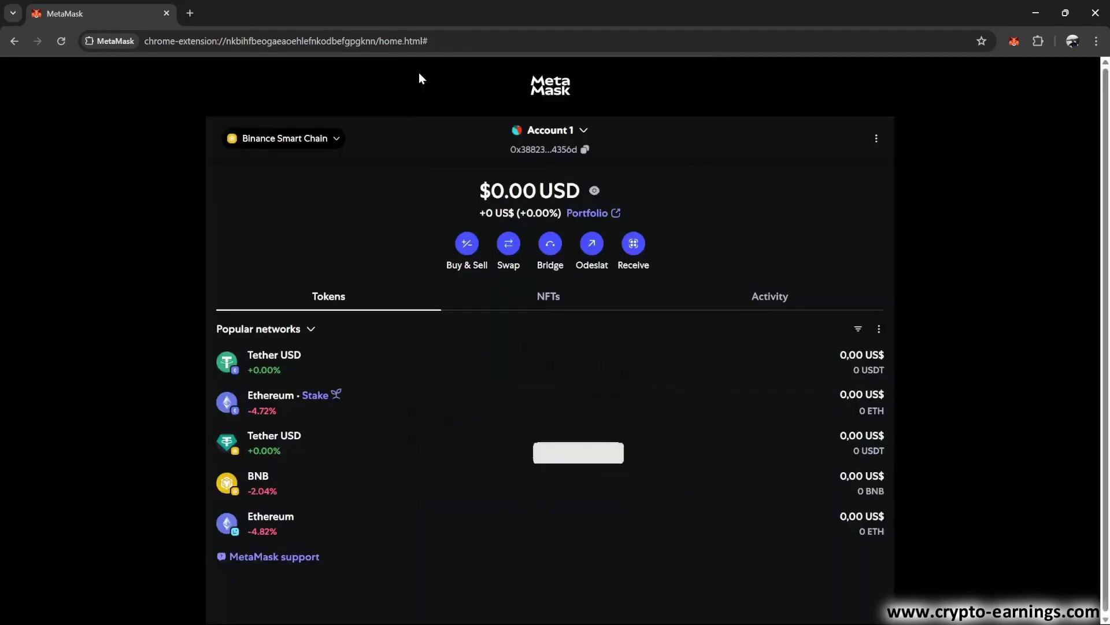